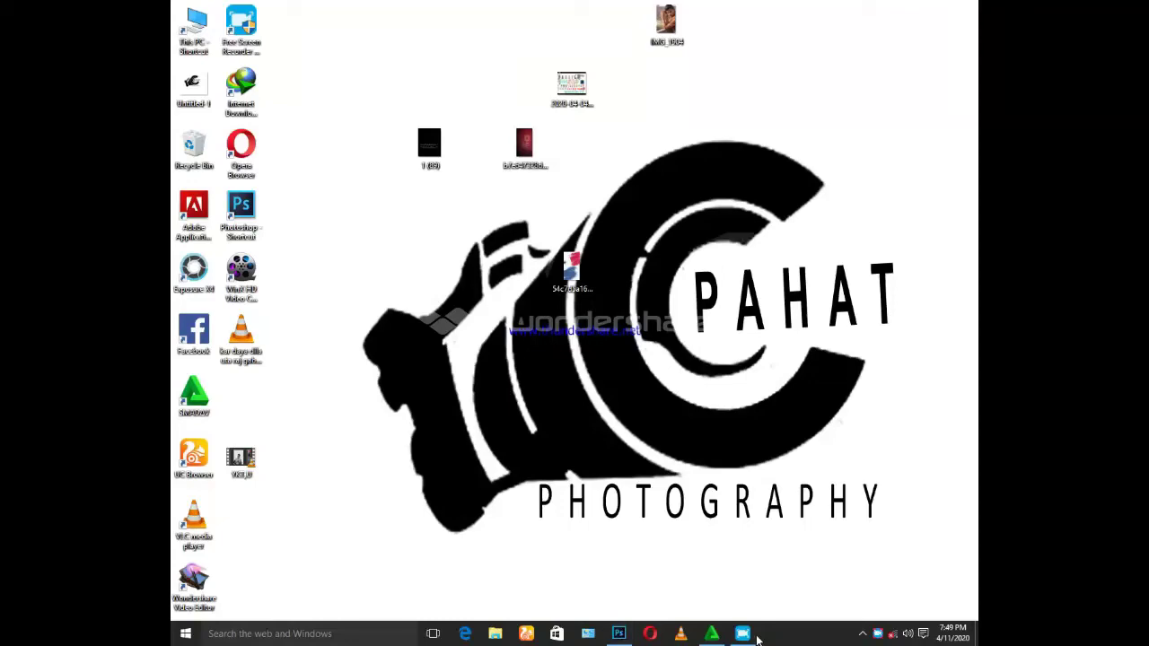
Duplicate the cut-out photo layer and merge the two photo layers back into one.
{"action": "left_click", "coordinate": [621, 634]}
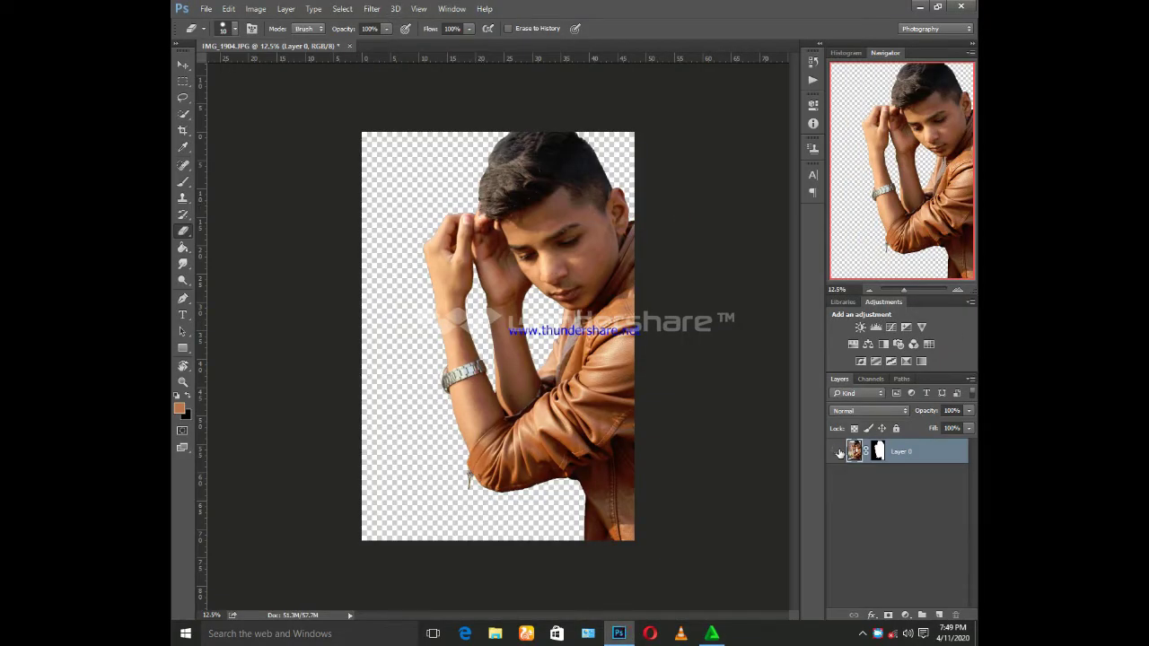
{"action": "key", "text": "ctrl+j"}
{"action": "left_click", "coordinate": [915, 480], "text": "shift"}
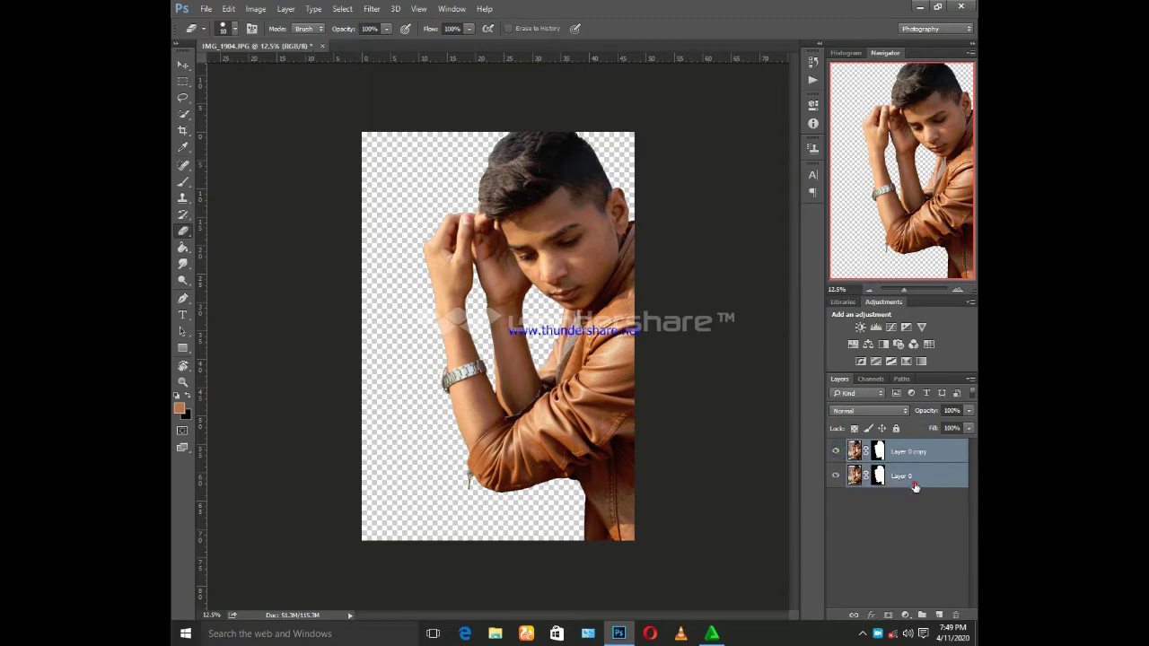
{"action": "key", "text": "ctrl+e"}
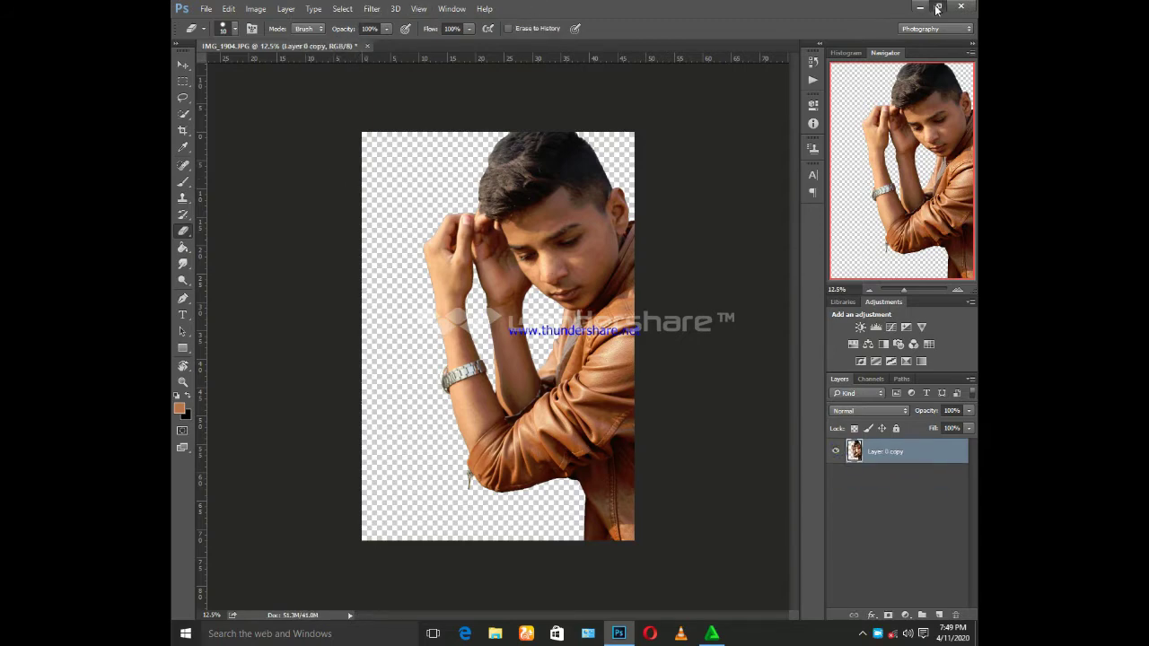
Drag the red LOVE texture image from the desktop onto the canvas and enlarge it.
{"action": "left_click", "coordinate": [937, 6]}
{"action": "left_click_drag", "start_coordinate": [687, 41], "coordinate": [715, 210]}
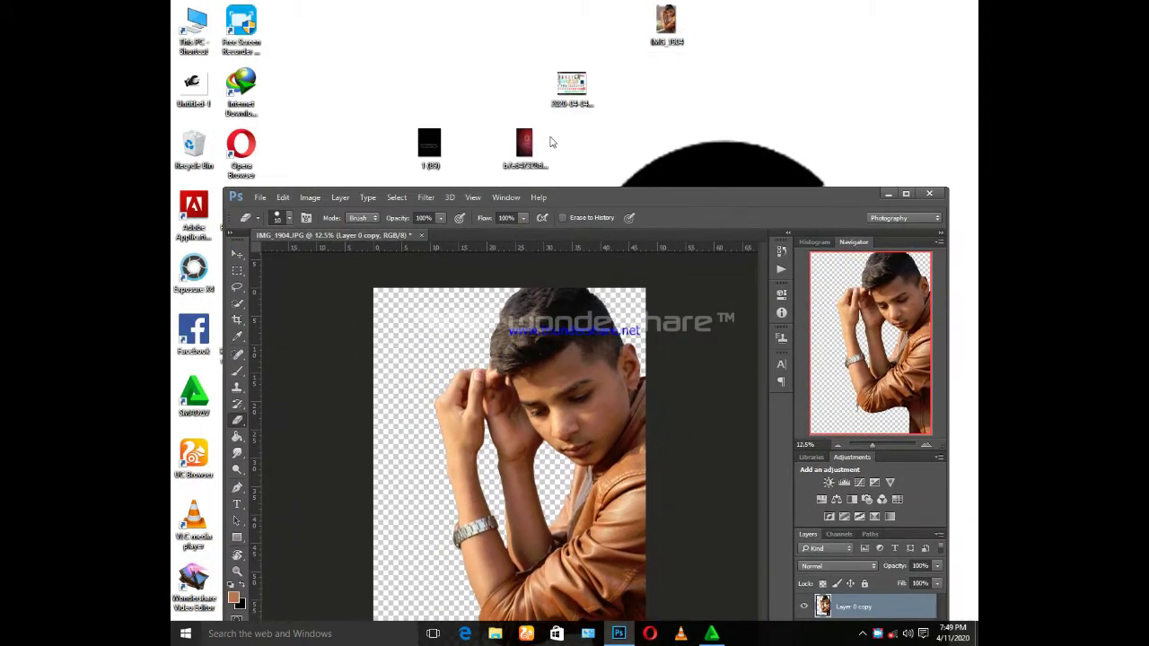
{"action": "left_click_drag", "start_coordinate": [524, 144], "coordinate": [510, 492]}
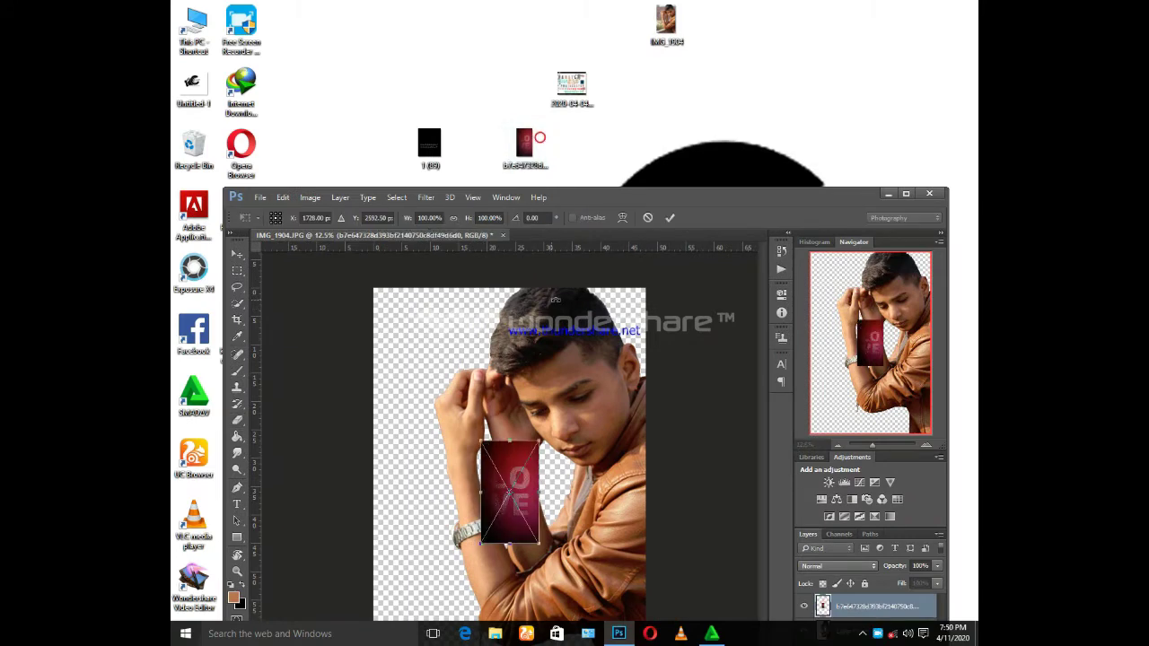
{"action": "left_click", "coordinate": [906, 194]}
{"action": "left_click_drag", "start_coordinate": [468, 286], "coordinate": [362, 124]}
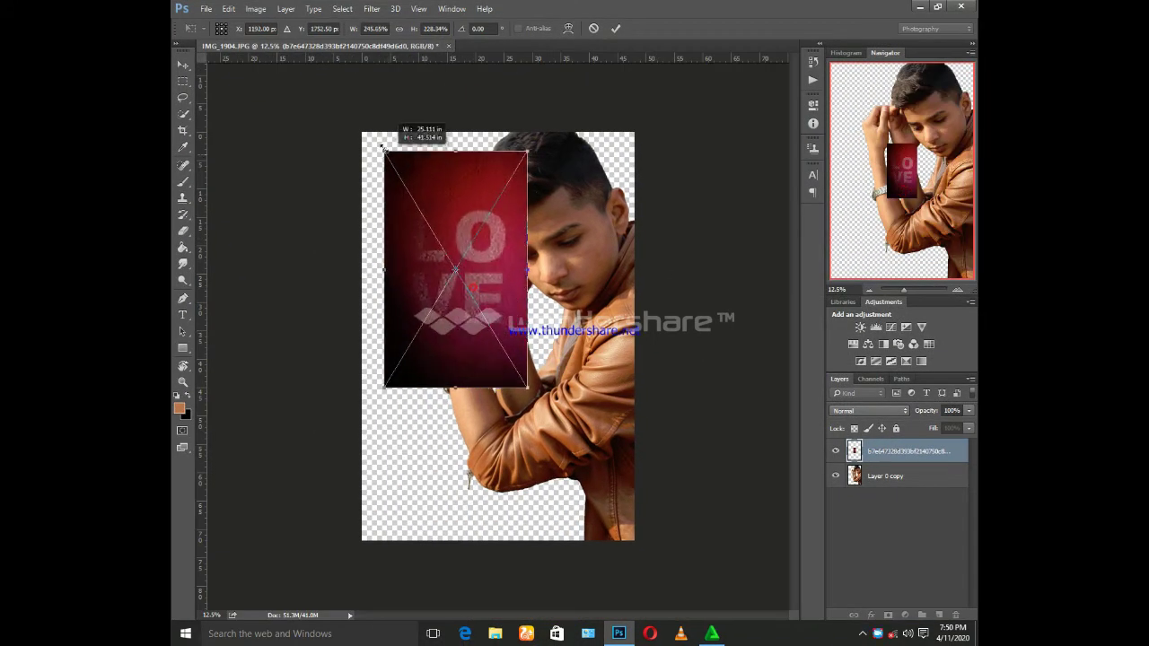
{"action": "left_click_drag", "start_coordinate": [527, 387], "coordinate": [633, 568]}
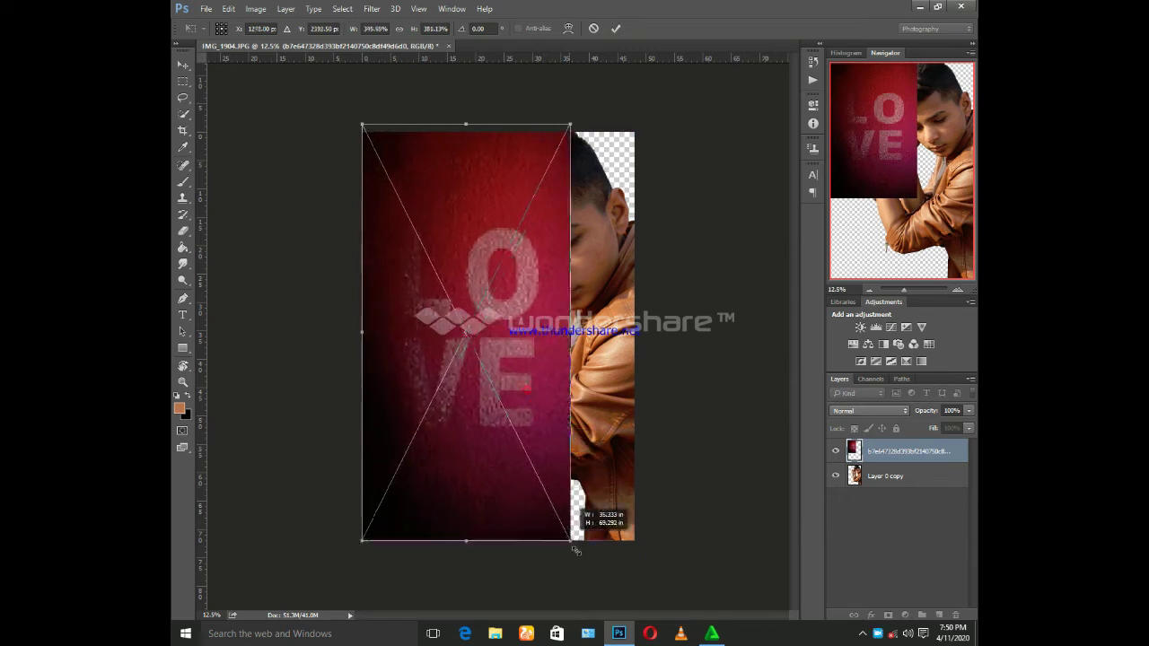
{"action": "left_click", "coordinate": [617, 28]}
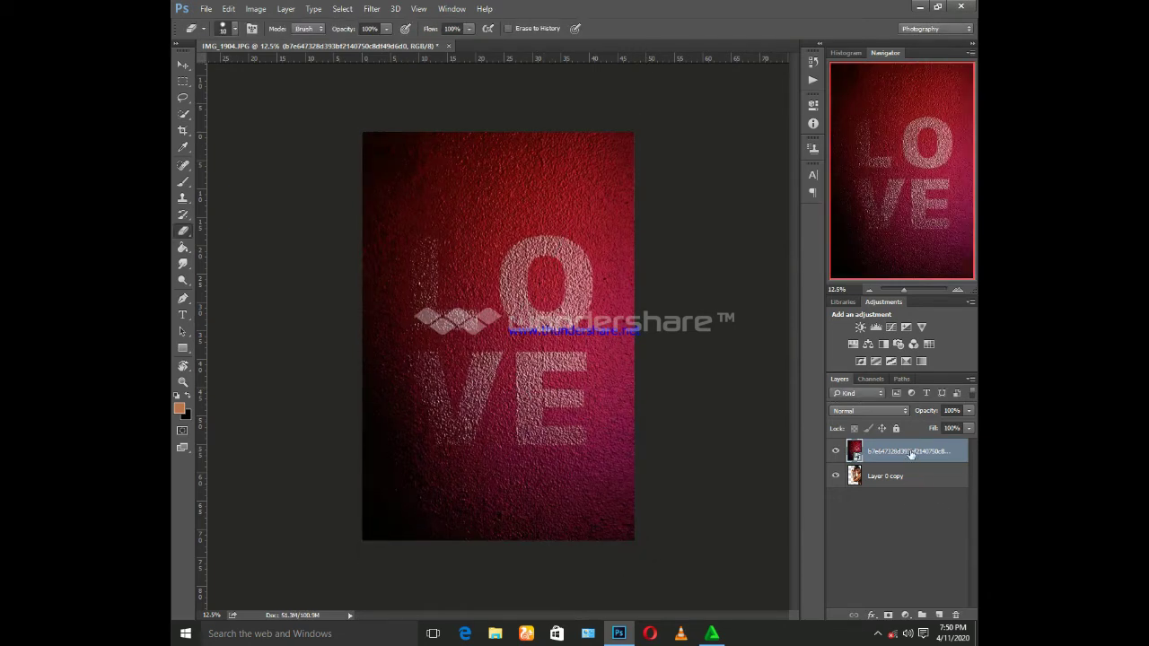
Move the texture layer beneath Layer 0 copy and stretch it to fill the whole canvas.
{"action": "left_click_drag", "start_coordinate": [911, 451], "coordinate": [912, 528]}
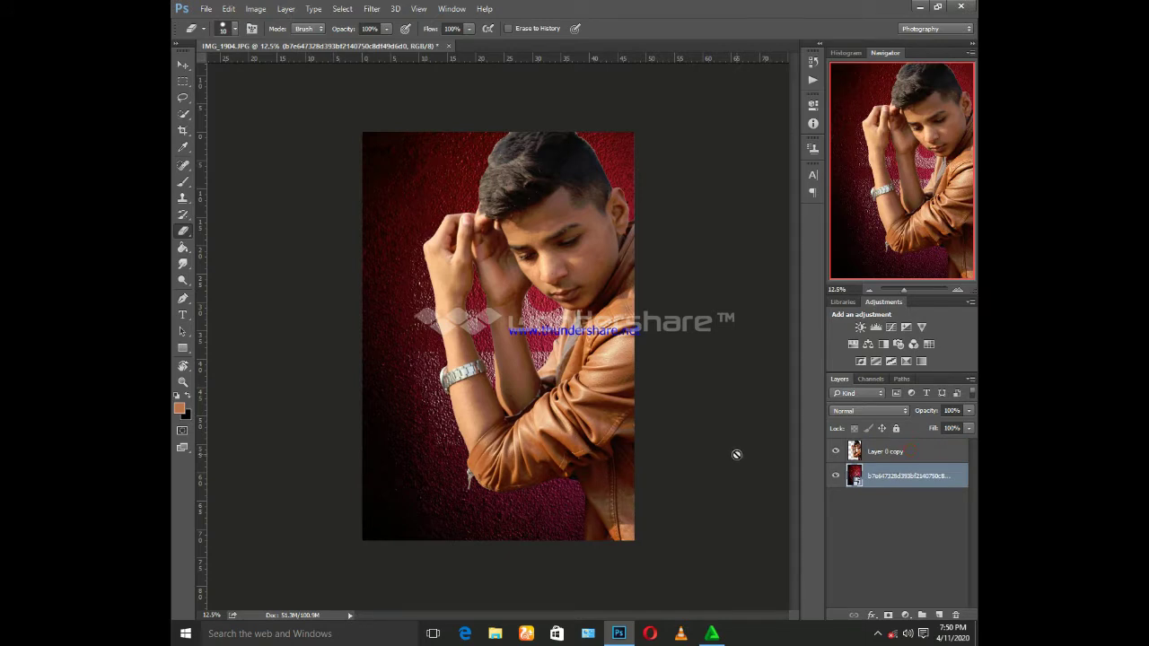
{"action": "key", "text": "ctrl+t"}
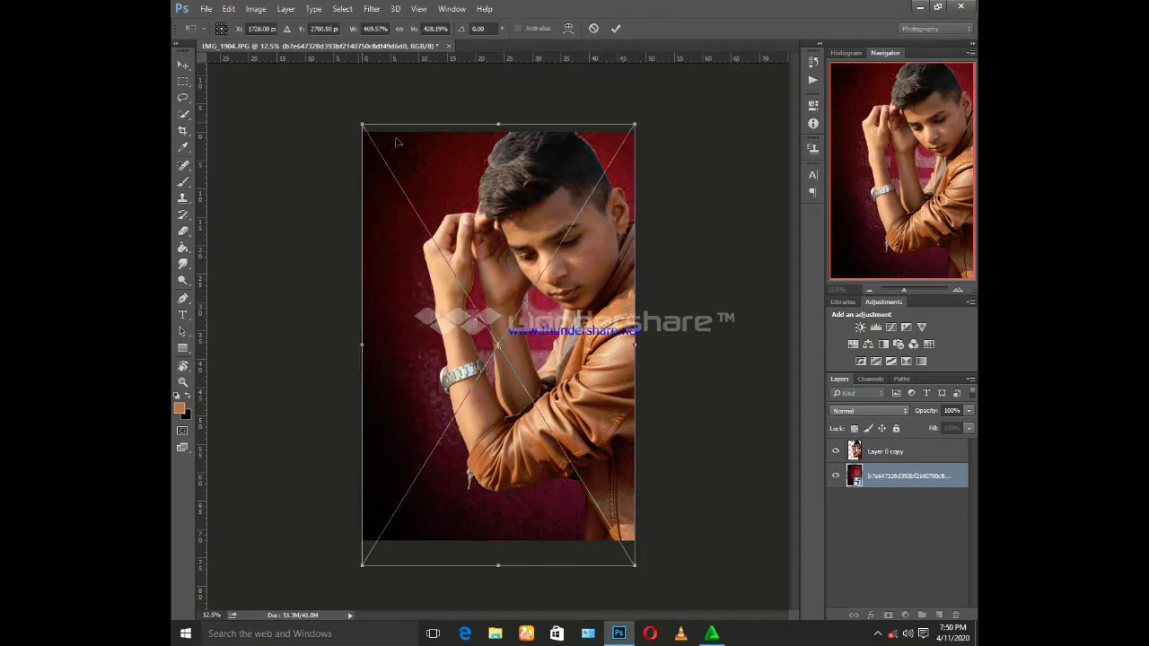
{"action": "left_click_drag", "start_coordinate": [396, 141], "coordinate": [336, 125]}
{"action": "left_click_drag", "start_coordinate": [582, 330], "coordinate": [652, 330]}
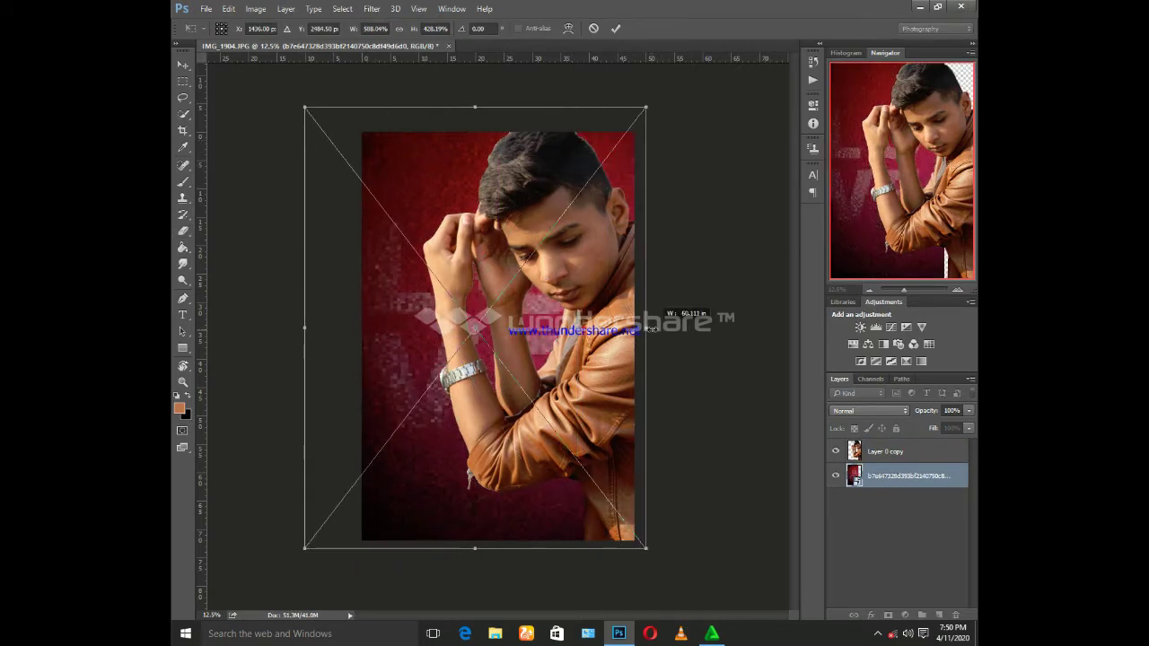
{"action": "left_click_drag", "start_coordinate": [305, 106], "coordinate": [269, 63]}
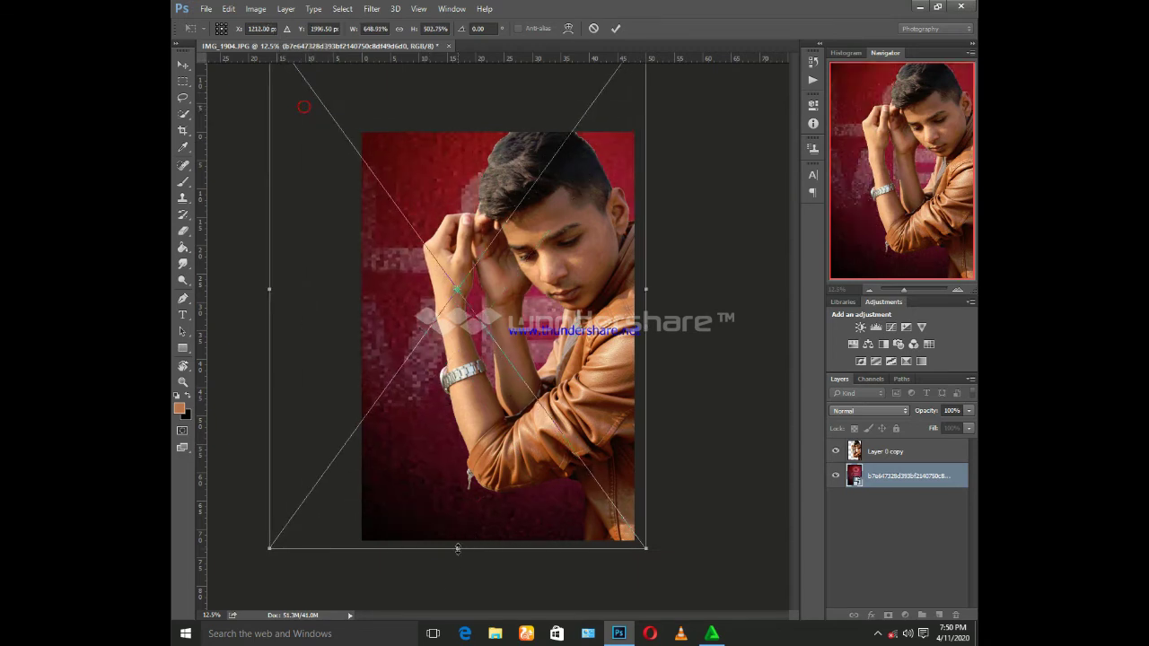
{"action": "left_click_drag", "start_coordinate": [456, 548], "coordinate": [457, 608]}
{"action": "left_click_drag", "start_coordinate": [523, 449], "coordinate": [532, 459]}
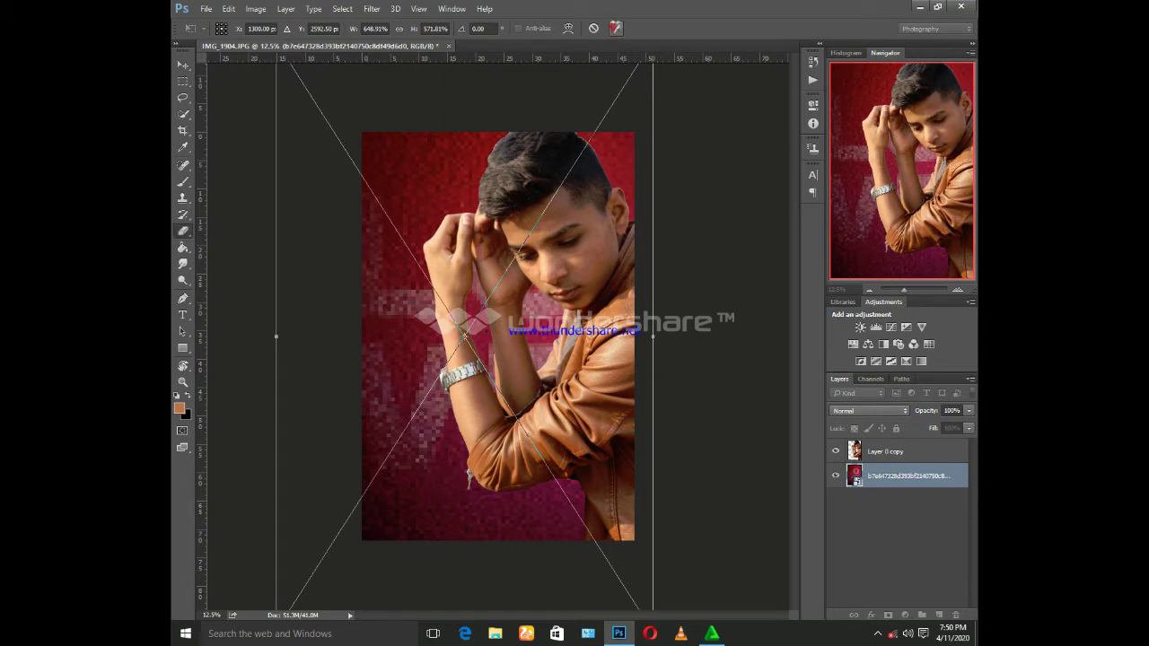
{"action": "left_click", "coordinate": [615, 28]}
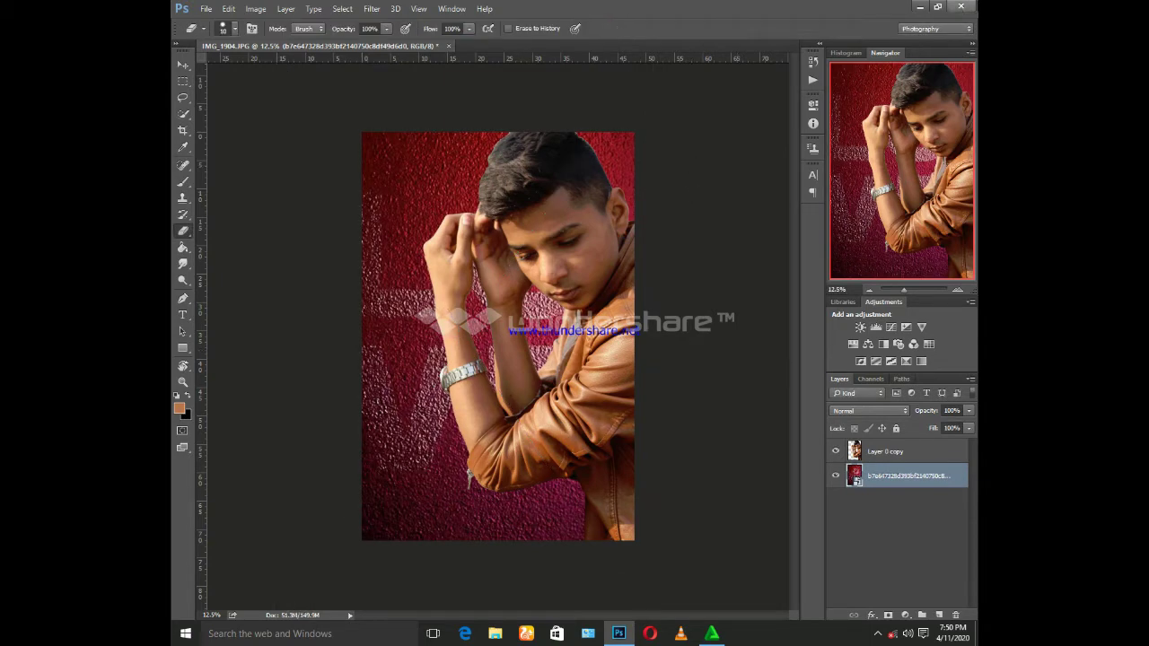
{"action": "left_click", "coordinate": [938, 10]}
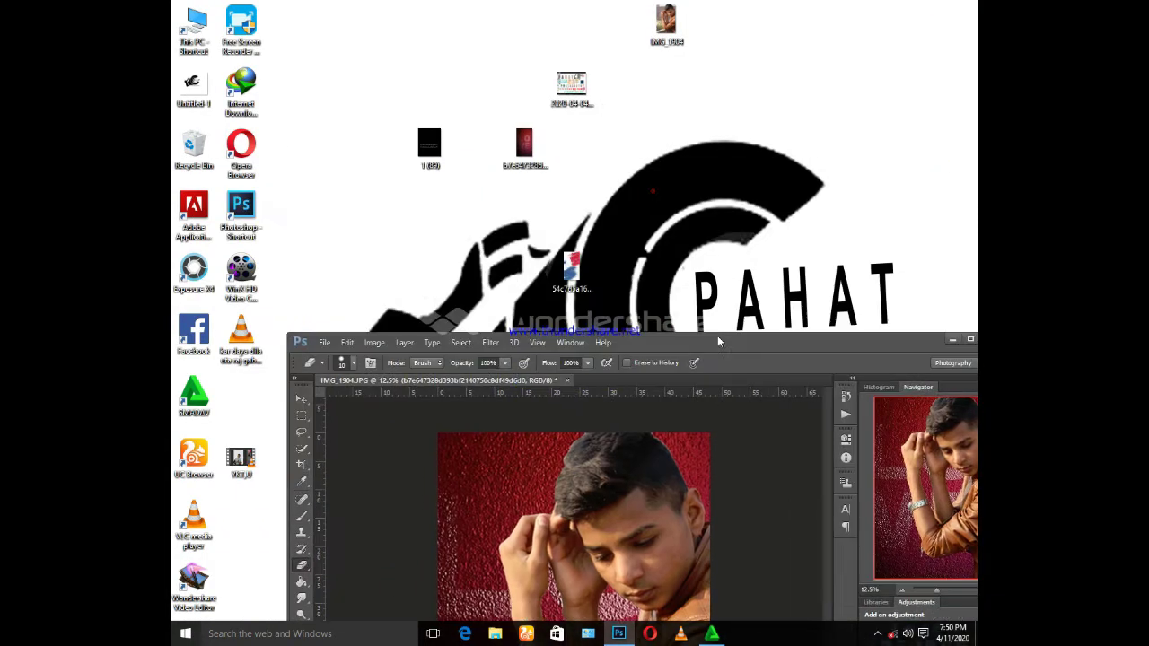
Place the star flag image, scale it over the canvas, and move it beneath the red texture.
{"action": "left_click_drag", "start_coordinate": [563, 259], "coordinate": [563, 429]}
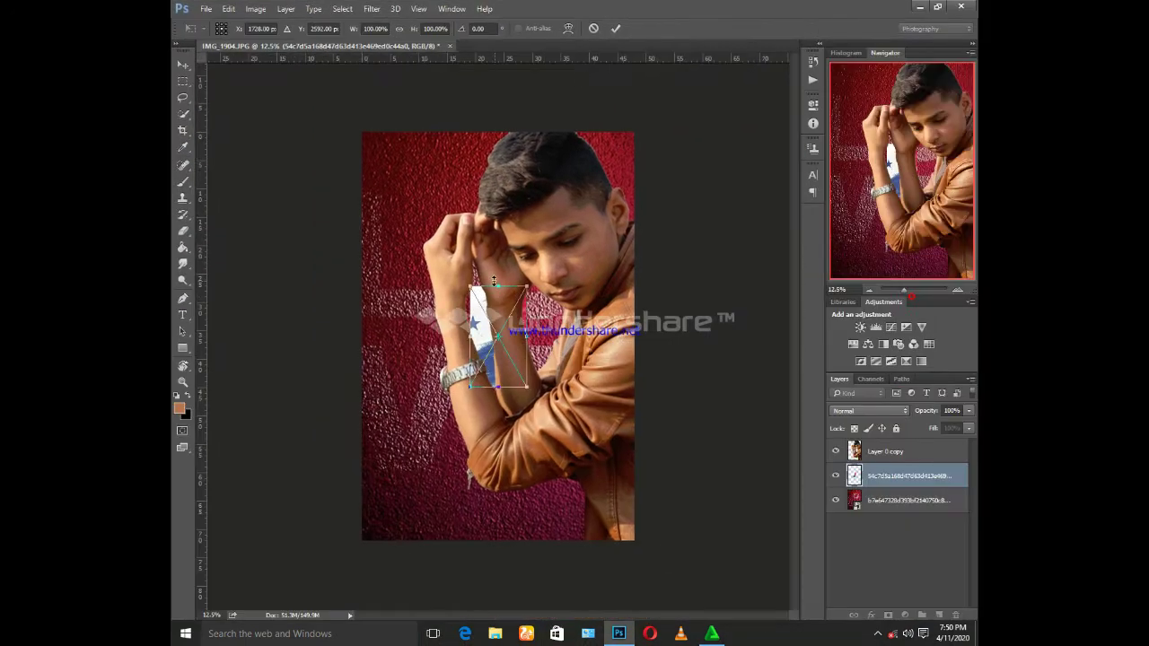
{"action": "left_click_drag", "start_coordinate": [461, 278], "coordinate": [363, 132]}
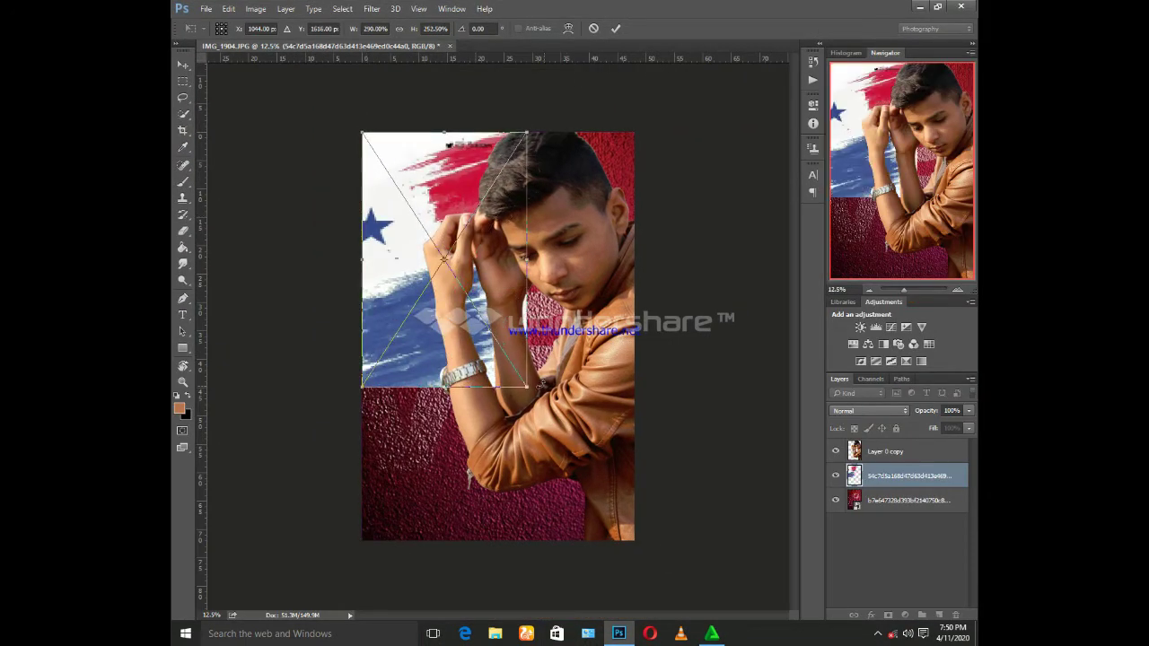
{"action": "left_click_drag", "start_coordinate": [528, 389], "coordinate": [642, 565]}
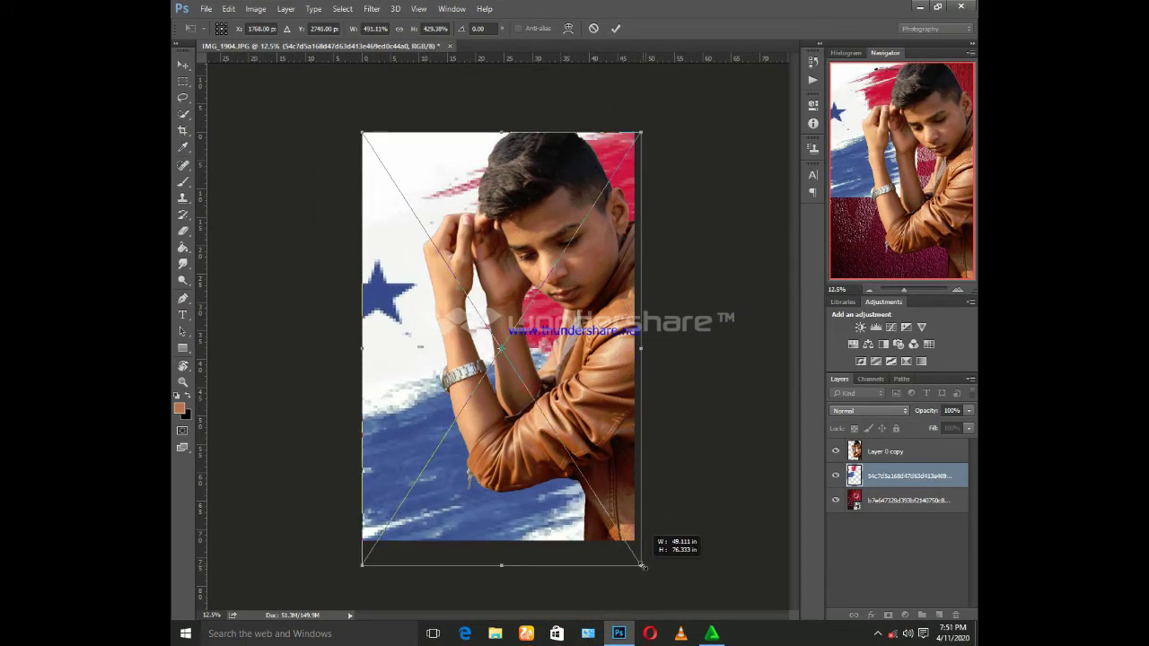
{"action": "key", "text": "e"}
{"action": "left_click", "coordinate": [616, 28]}
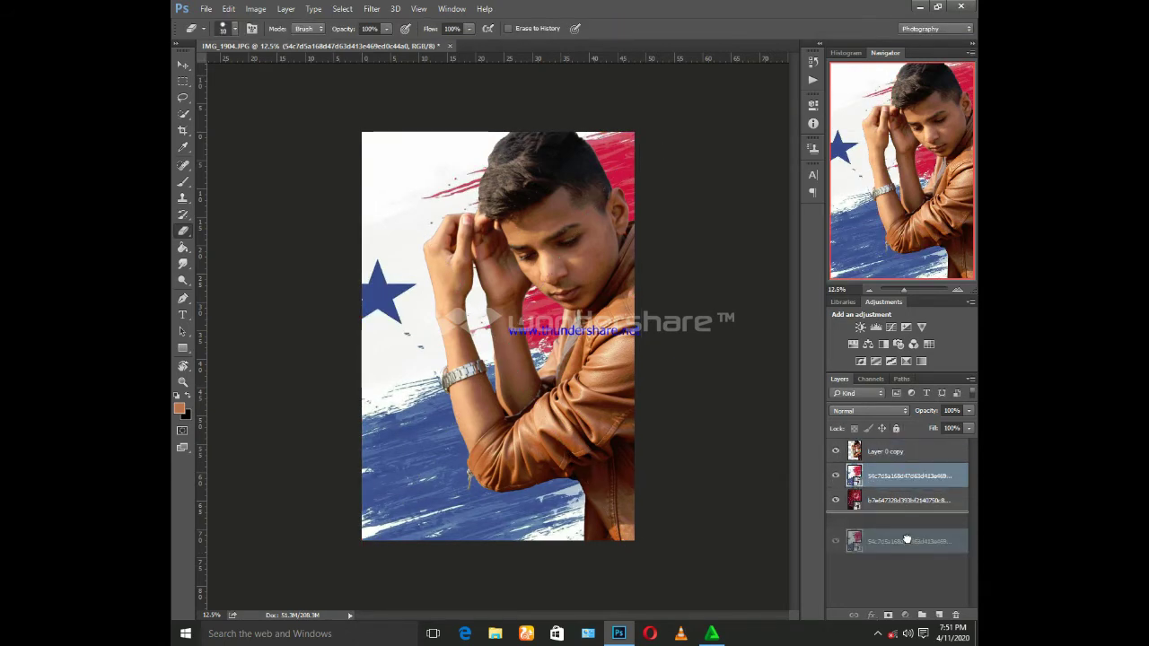
{"action": "left_click_drag", "start_coordinate": [908, 479], "coordinate": [906, 510]}
Lower the red texture layer's opacity to about 82% so the flag shows through.
{"action": "left_click", "coordinate": [969, 410]}
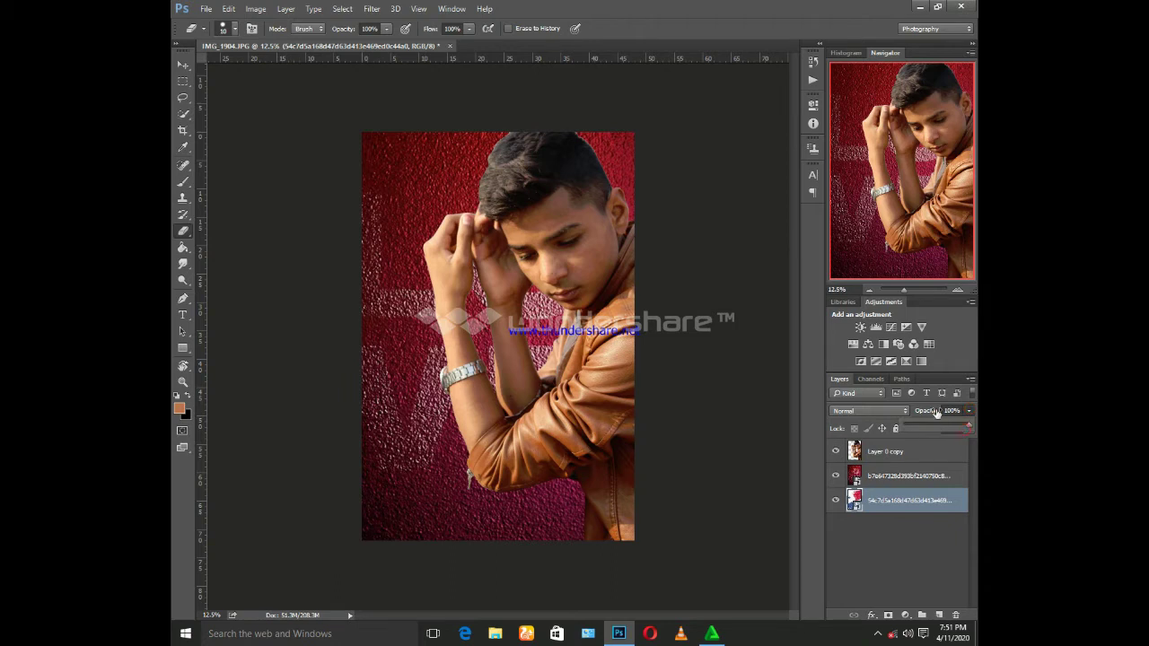
{"action": "left_click_drag", "start_coordinate": [937, 412], "coordinate": [918, 417]}
{"action": "left_click", "coordinate": [969, 410]}
{"action": "left_click", "coordinate": [907, 476]}
{"action": "left_click", "coordinate": [969, 410]}
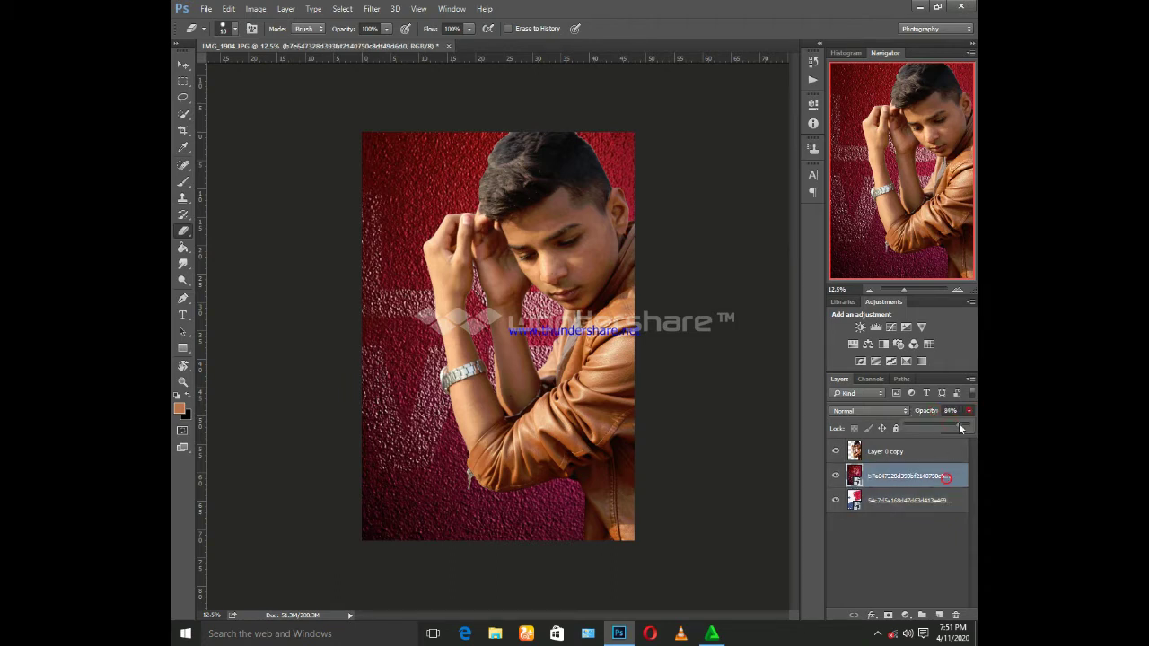
{"action": "left_click_drag", "start_coordinate": [970, 425], "coordinate": [950, 425]}
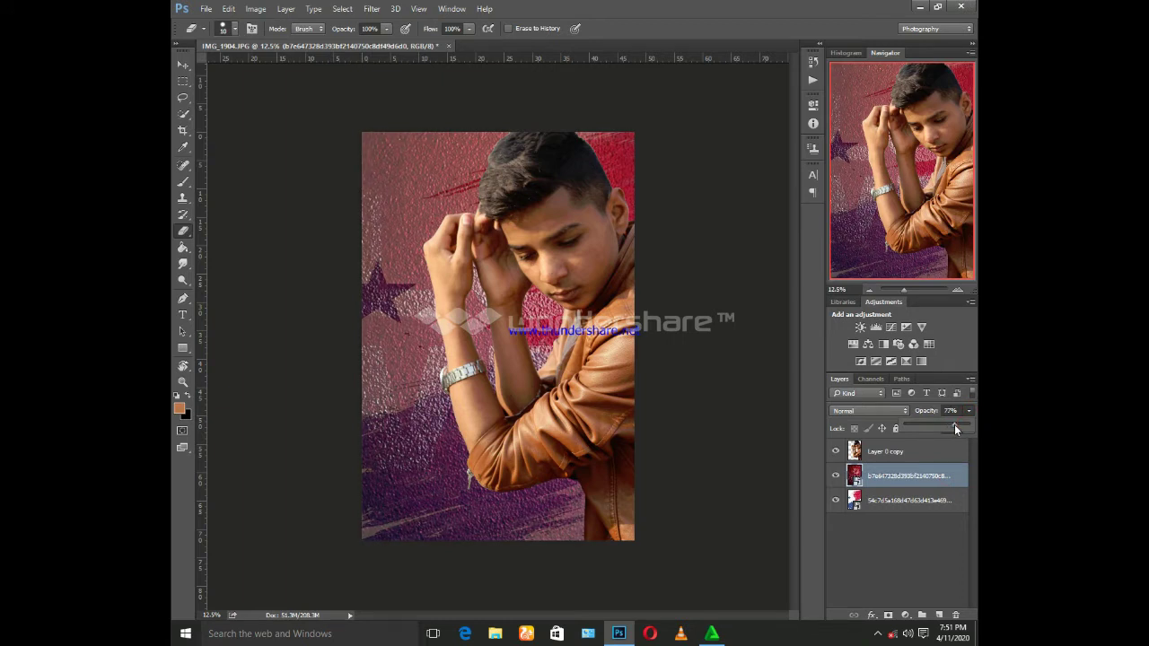
{"action": "left_click_drag", "start_coordinate": [954, 427], "coordinate": [957, 428]}
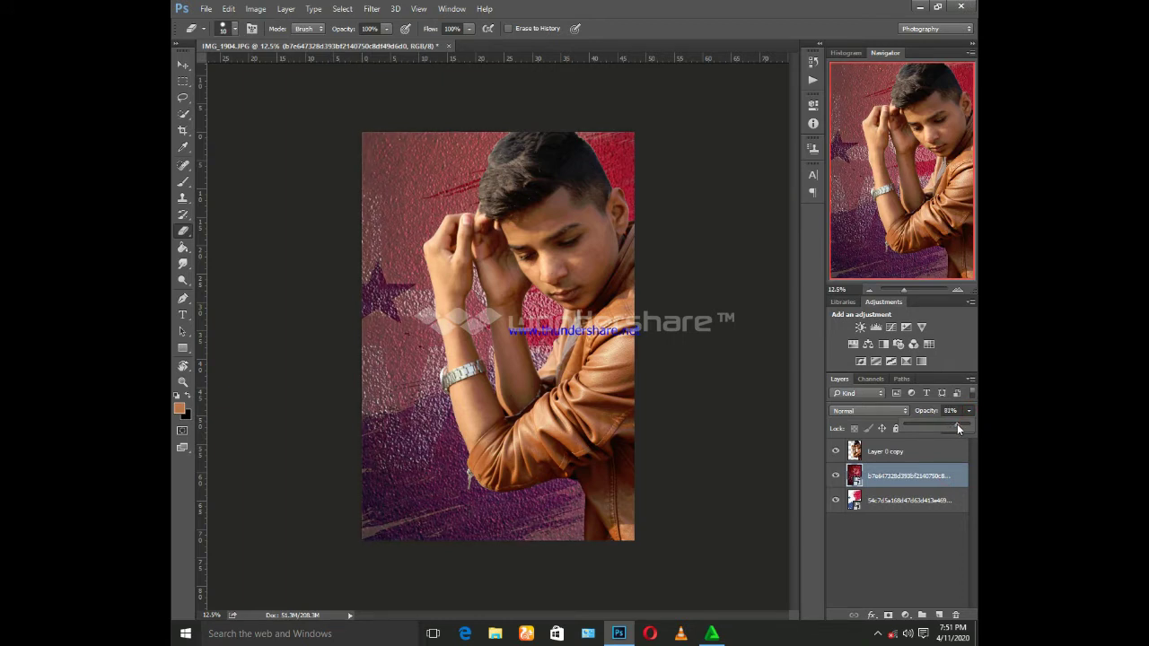
Merge the texture and flag layers into one background and select the portrait layer.
{"action": "left_click", "coordinate": [895, 506], "text": "shift"}
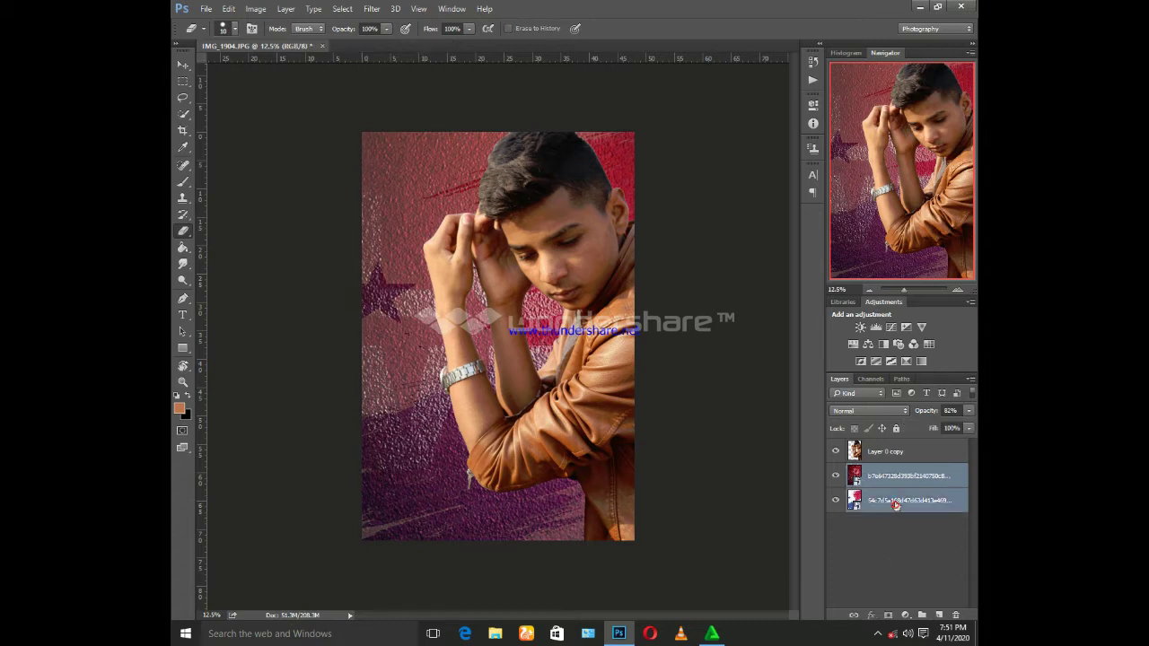
{"action": "key", "text": "ctrl+e"}
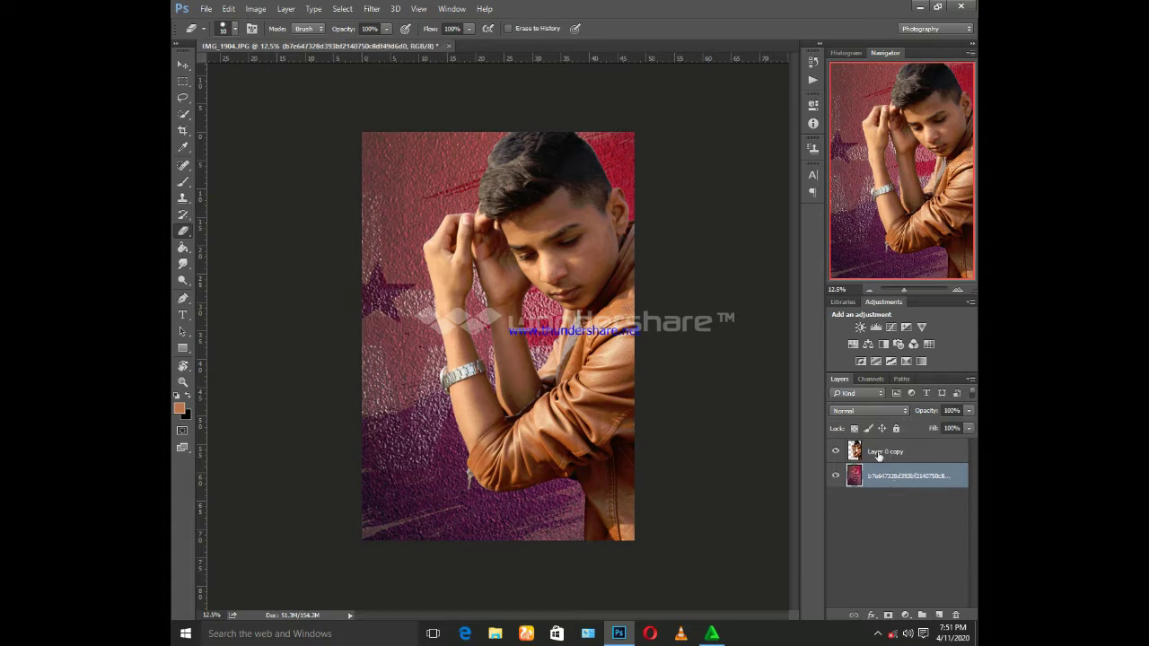
{"action": "left_click", "coordinate": [877, 455]}
Duplicate the young man's layer, motion-blur the copy, and move it beneath the sharp photo.
{"action": "key", "text": "ctrl+j"}
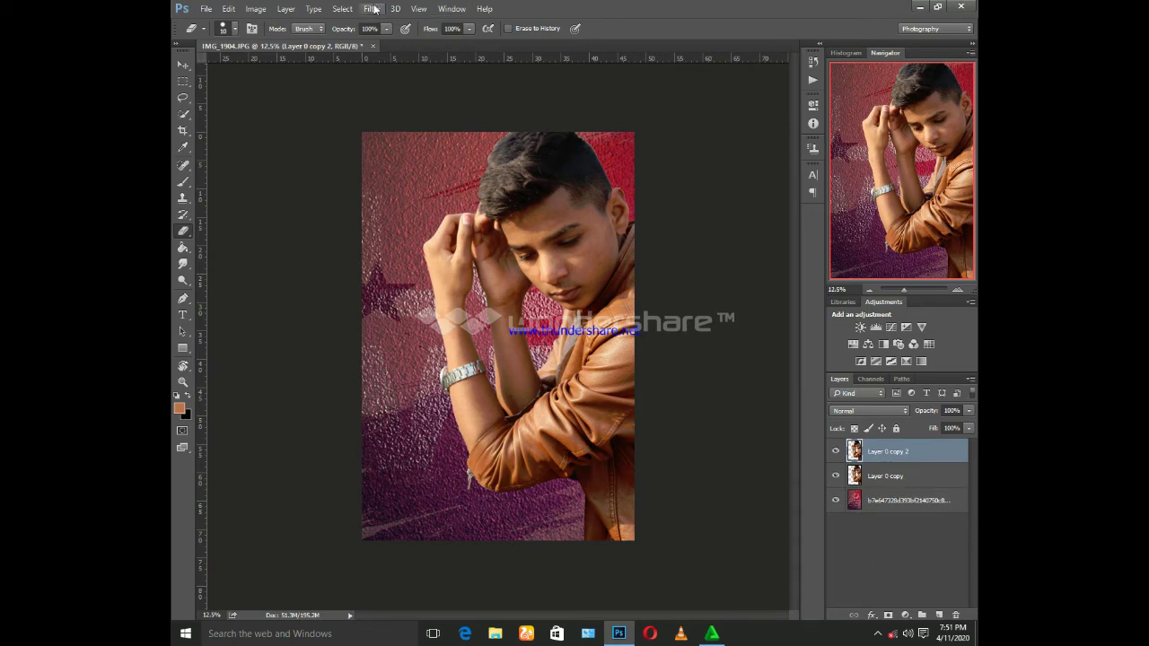
{"action": "left_click", "coordinate": [373, 9]}
{"action": "left_click", "coordinate": [565, 205]}
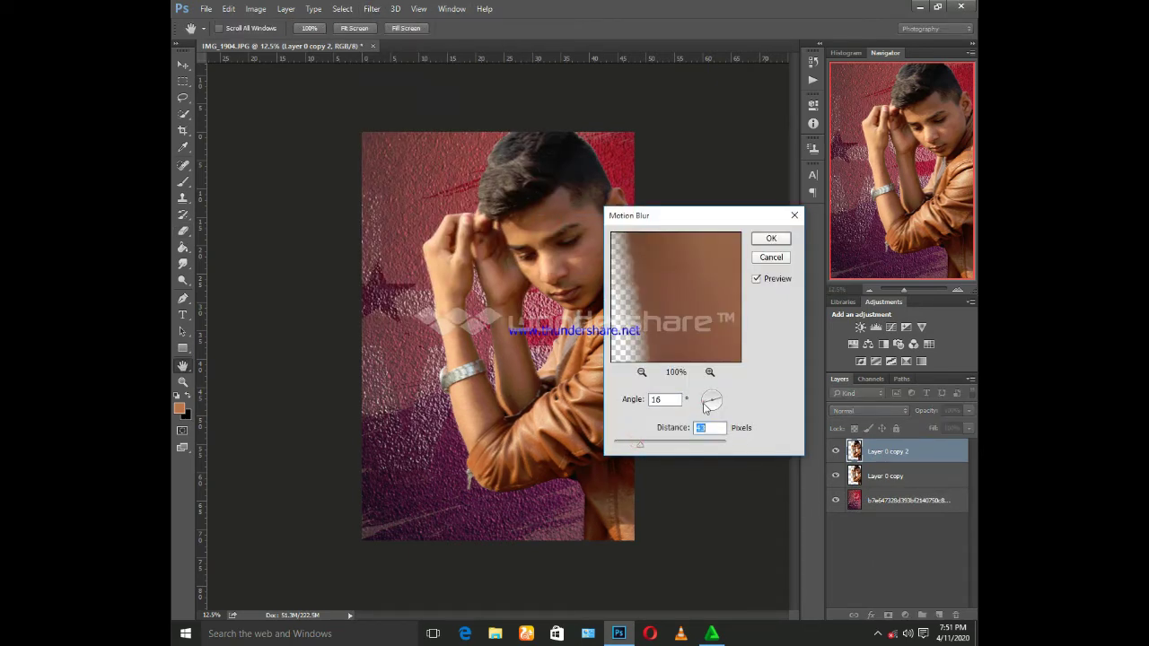
{"action": "left_click", "coordinate": [704, 401]}
{"action": "left_click", "coordinate": [770, 239]}
{"action": "key", "text": "e"}
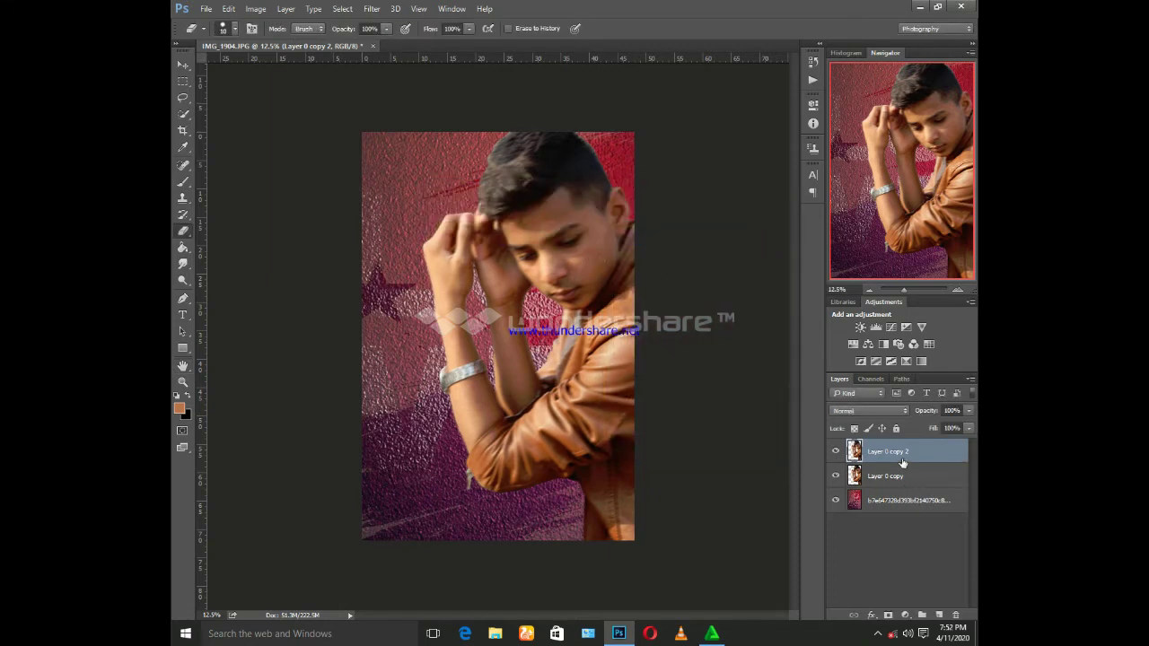
{"action": "left_click_drag", "start_coordinate": [903, 464], "coordinate": [903, 494]}
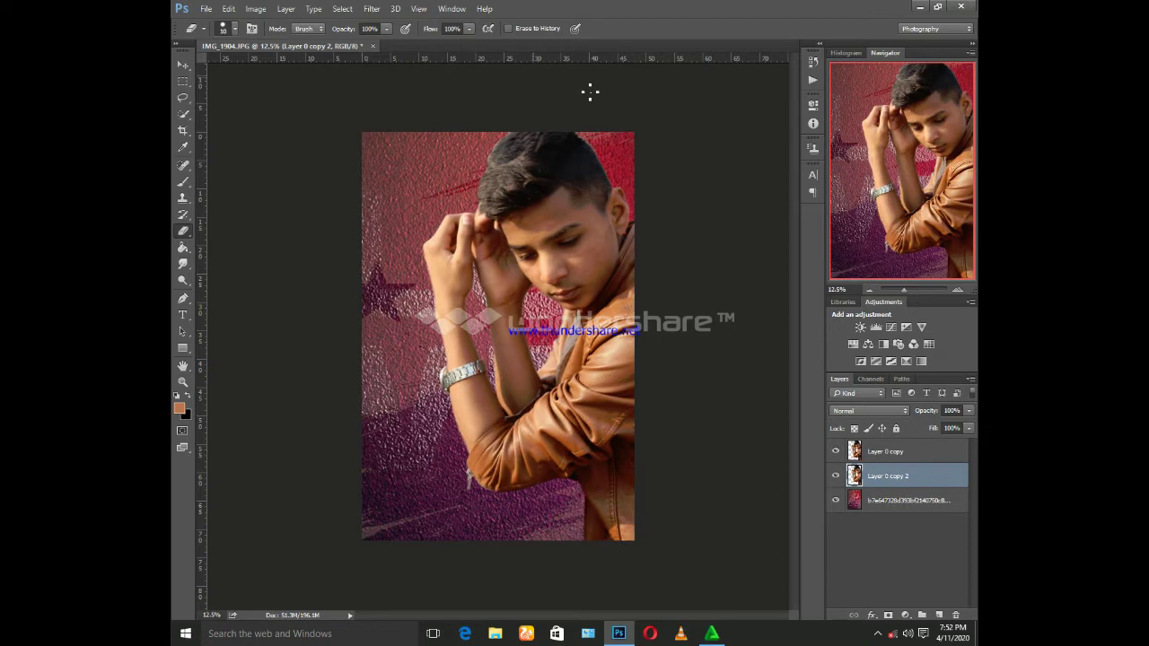
Apply Motion Blur with angle 17° and distance 1245 pixels.
{"action": "left_click", "coordinate": [372, 9]}
{"action": "mouse_move", "coordinate": [378, 147]}
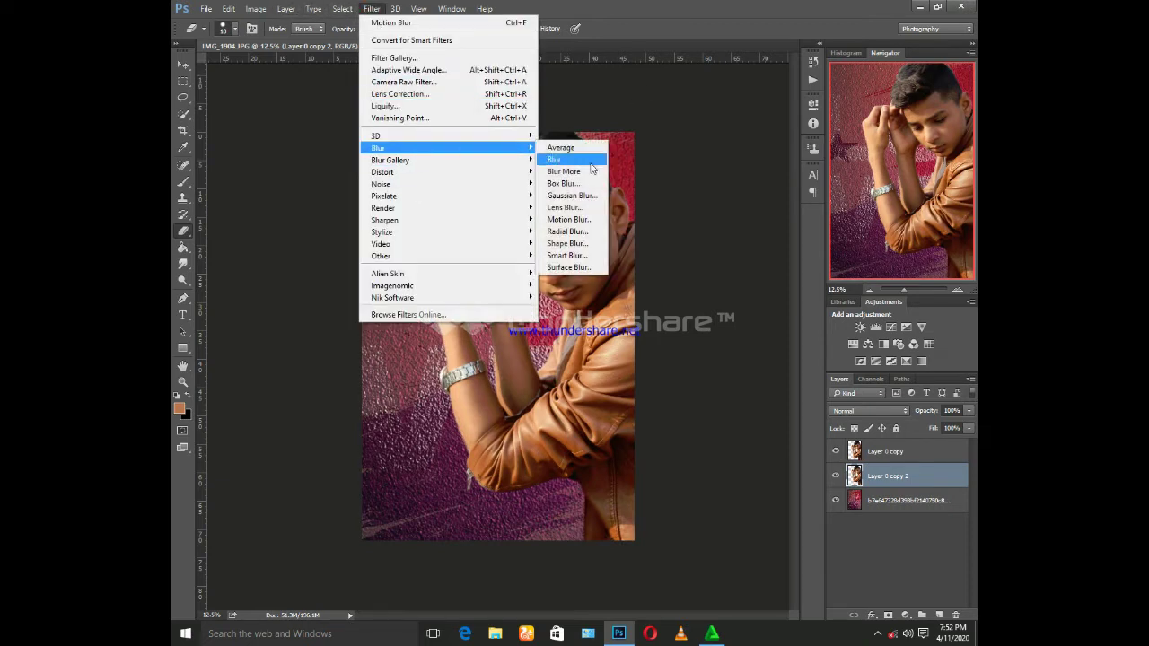
{"action": "left_click", "coordinate": [578, 221]}
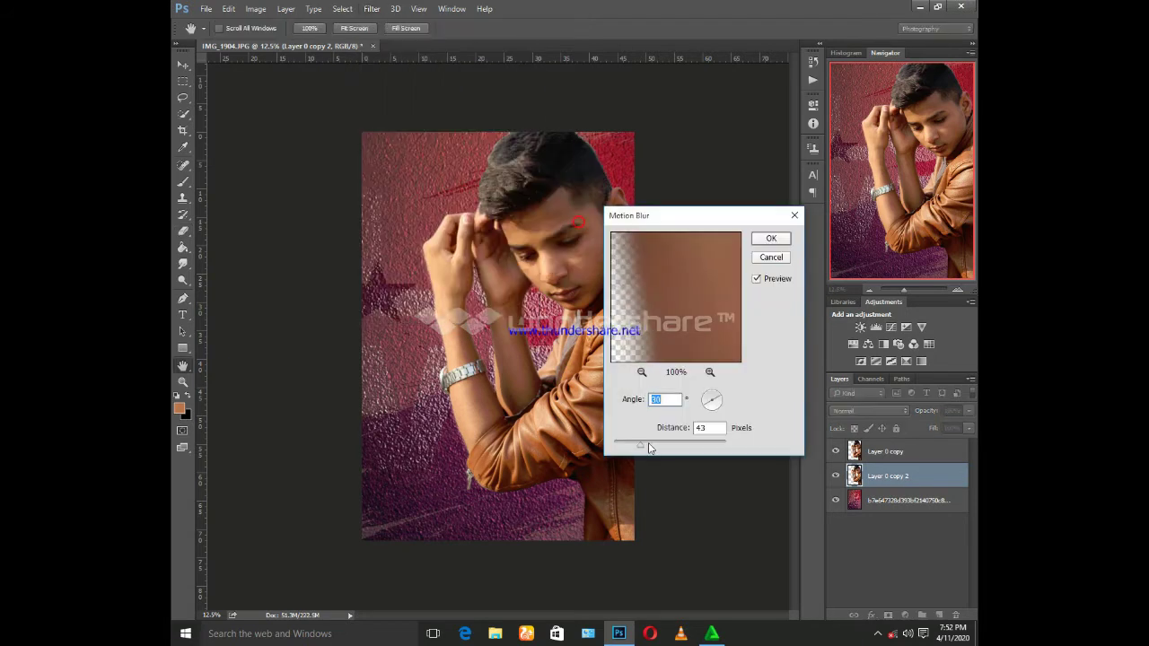
{"action": "left_click_drag", "start_coordinate": [646, 443], "coordinate": [704, 450]}
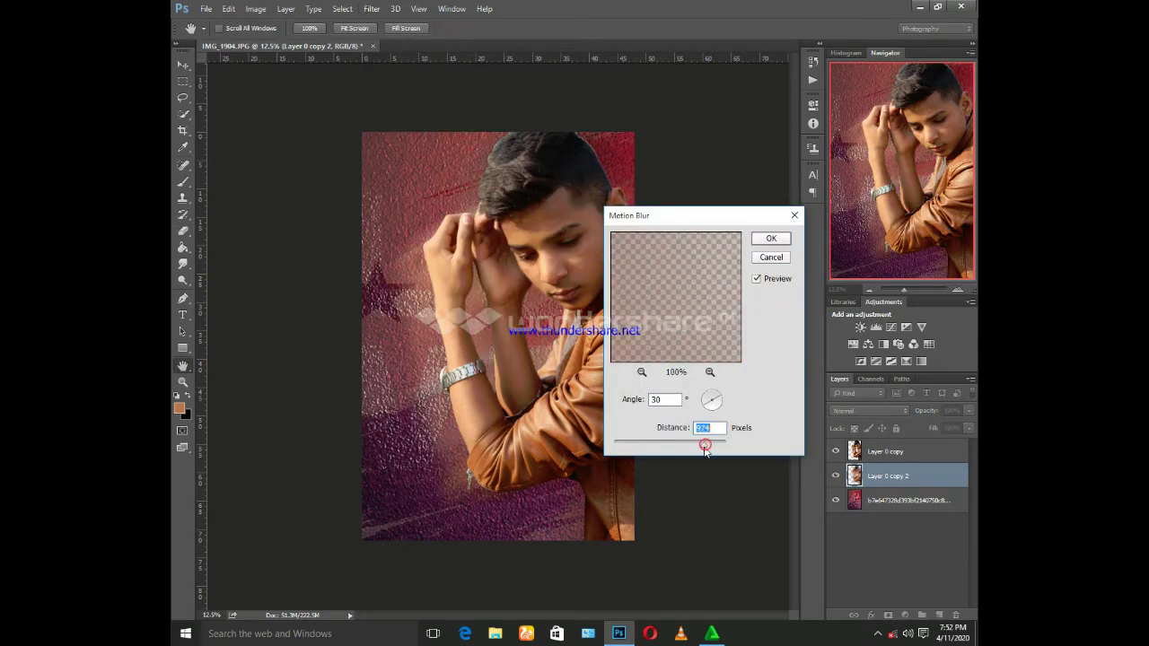
{"action": "left_click", "coordinate": [703, 404]}
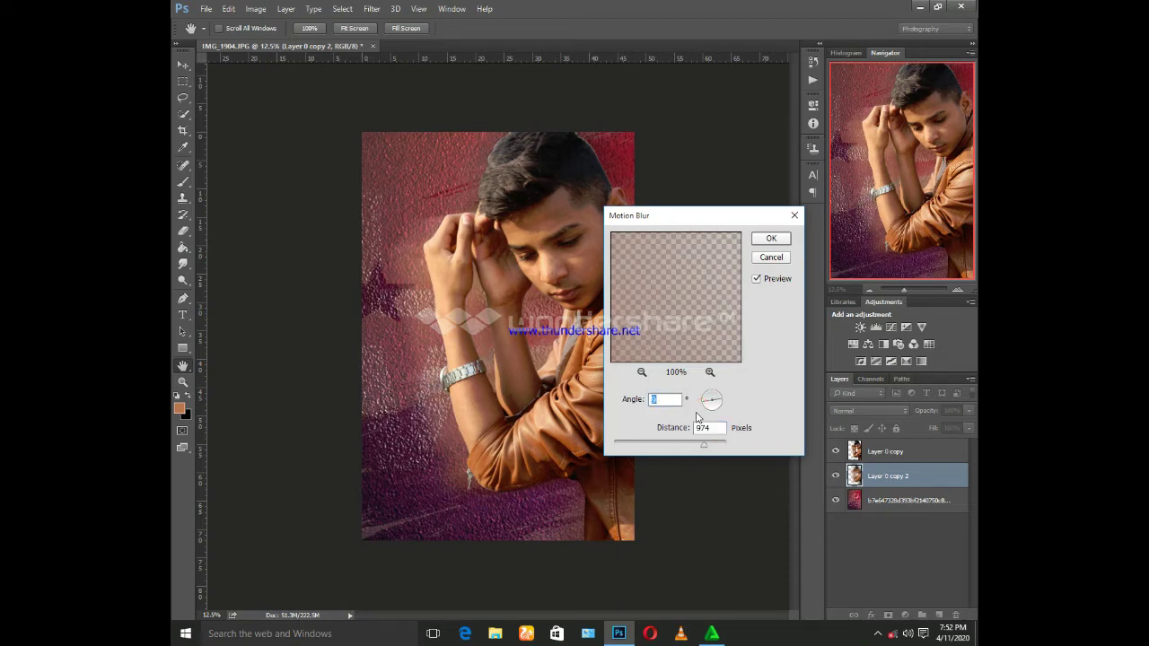
{"action": "type", "text": "17"}
{"action": "mouse_move", "coordinate": [704, 445]}
{"action": "left_mouse_down"}
{"action": "mouse_move", "coordinate": [724, 449]}
{"action": "mouse_move", "coordinate": [710, 445]}
{"action": "left_mouse_up"}
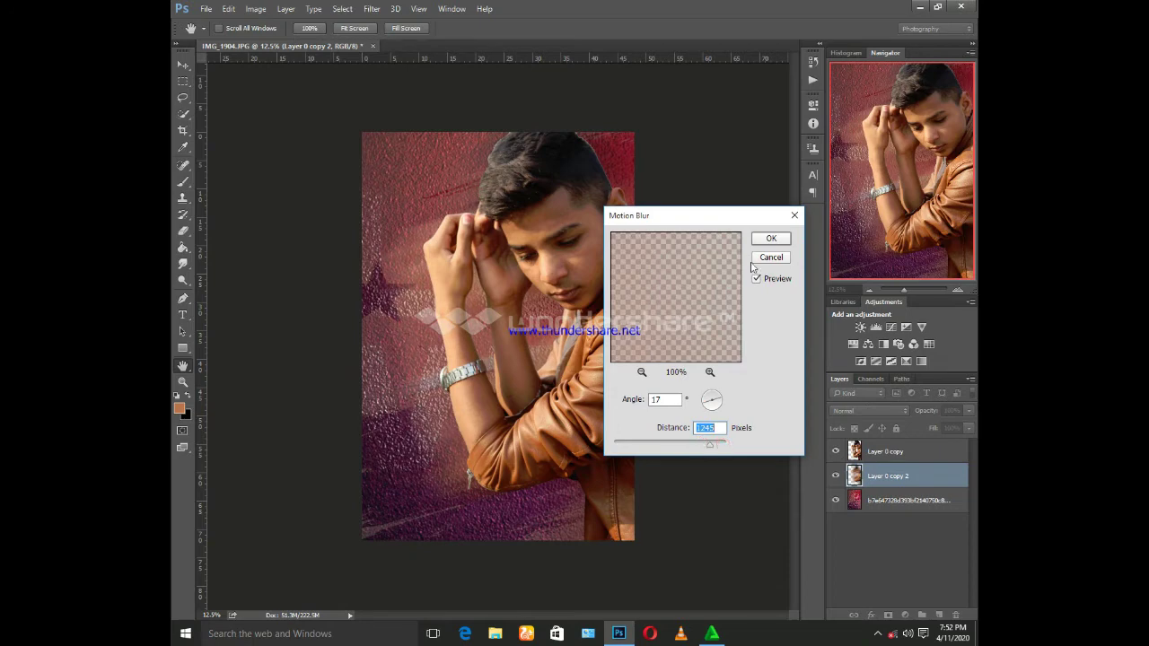
{"action": "left_click", "coordinate": [770, 241]}
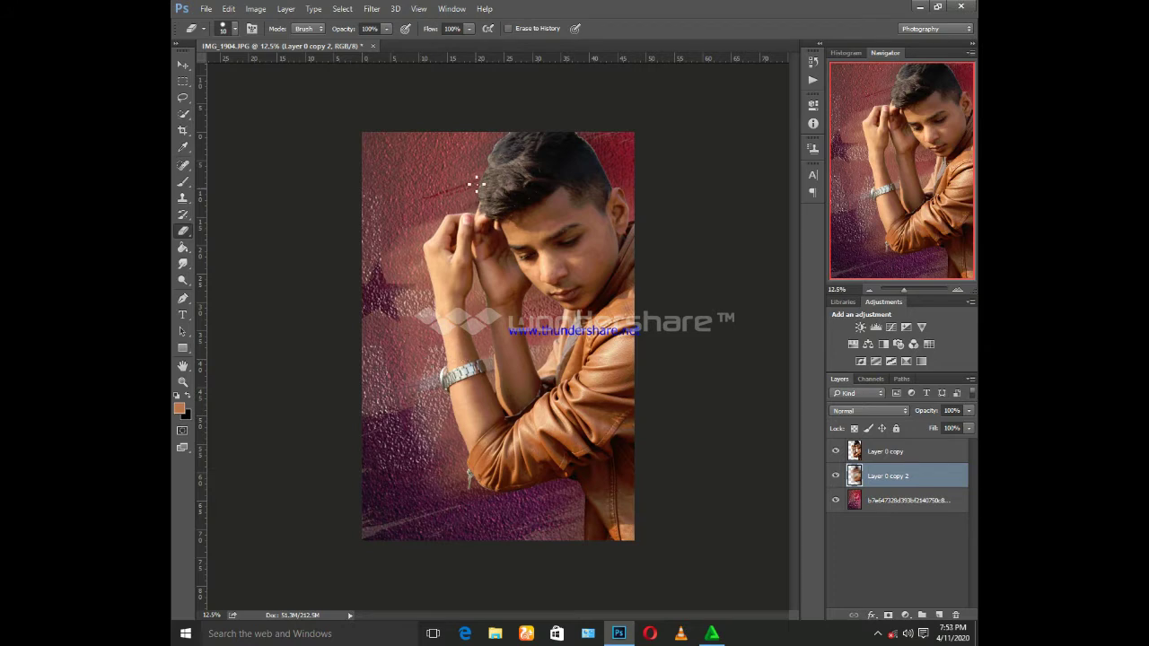
Merge the blurred copy with the bottom background layer.
{"action": "left_click", "coordinate": [885, 502], "text": "ctrl"}
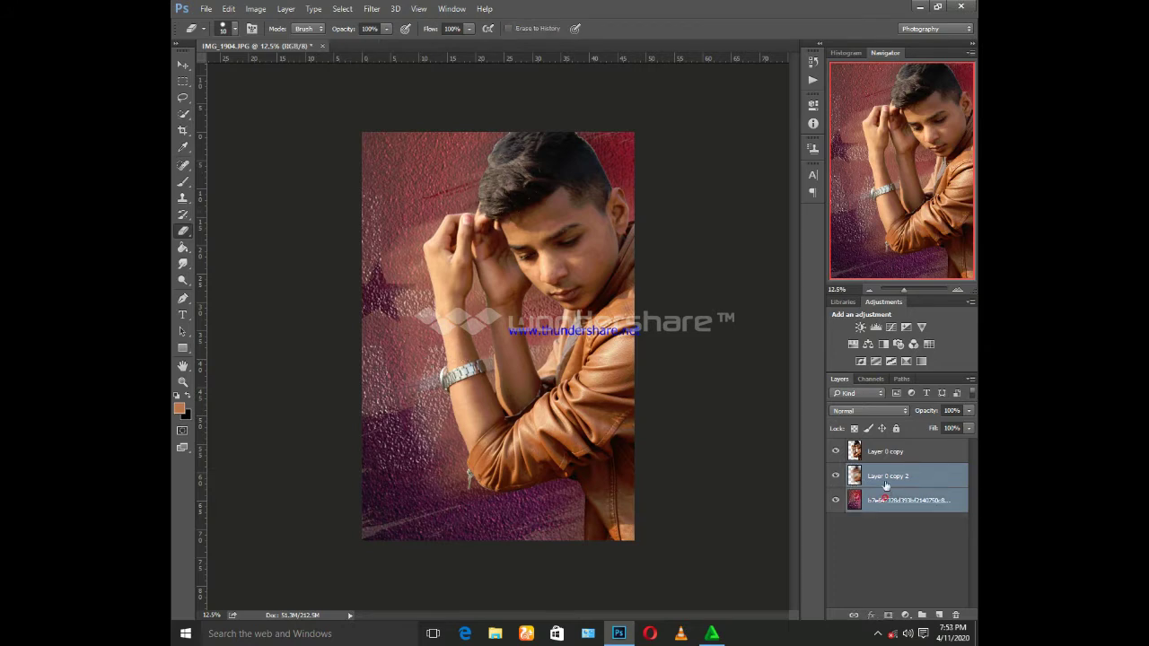
{"action": "left_click", "coordinate": [885, 483], "text": "ctrl"}
{"action": "key", "text": "ctrl+e"}
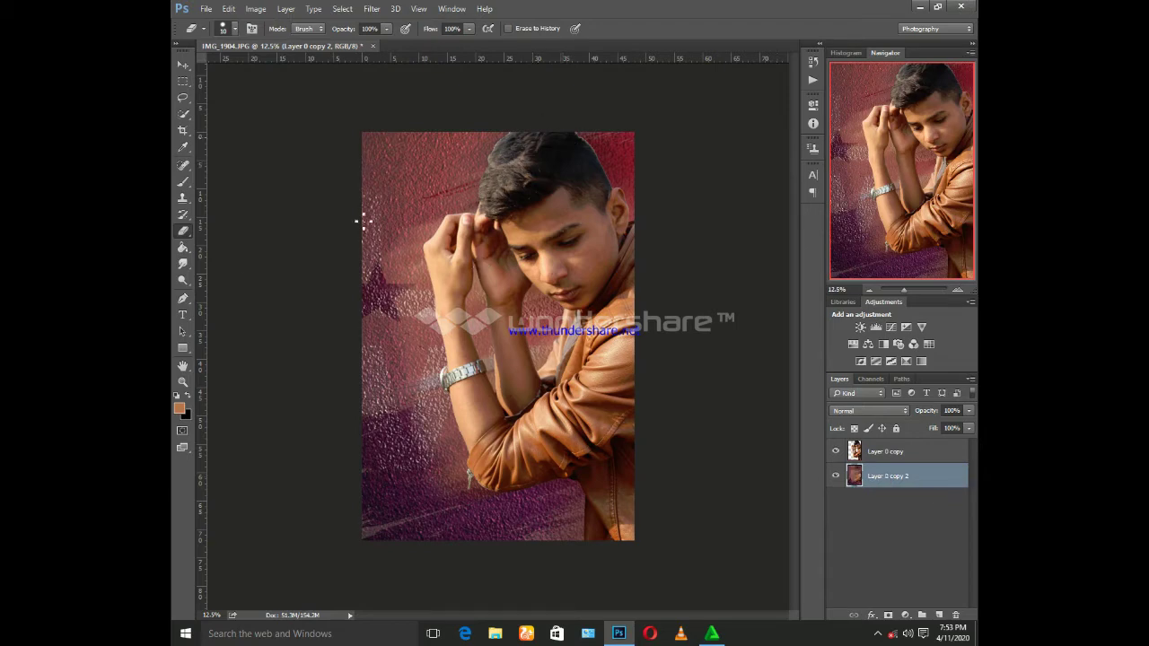
Smooth the forehead and cheek skin on Layer 0 copy with the Mixer Brush at size 200.
{"action": "left_click", "coordinate": [183, 182]}
{"action": "left_click", "coordinate": [231, 216]}
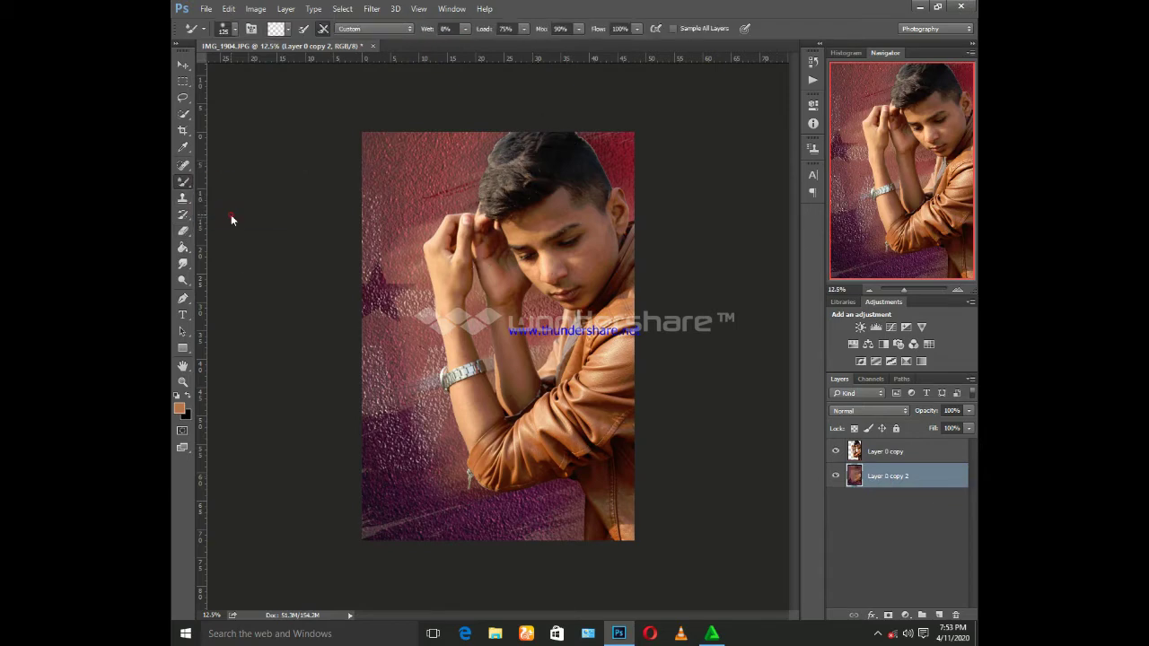
{"action": "key", "text": "ctrl+plus"}
{"action": "scroll", "coordinate": [500, 167], "scroll_direction": "up", "scroll_amount": 2}
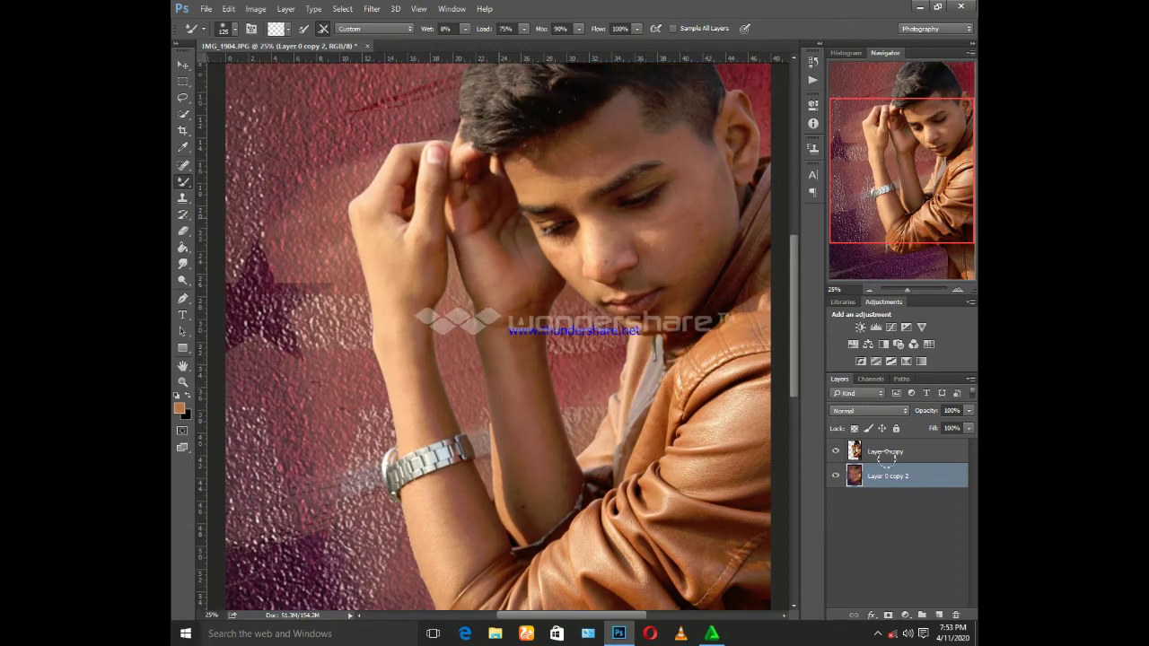
{"action": "left_click", "coordinate": [884, 452]}
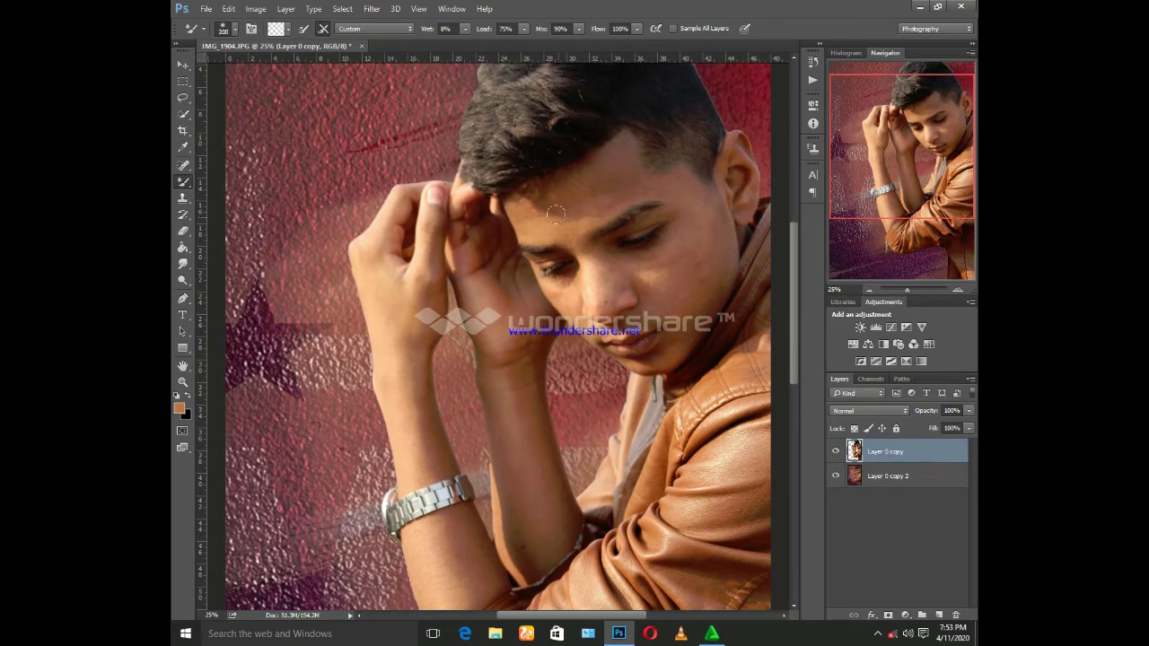
{"action": "left_click_drag", "start_coordinate": [564, 221], "coordinate": [549, 189]}
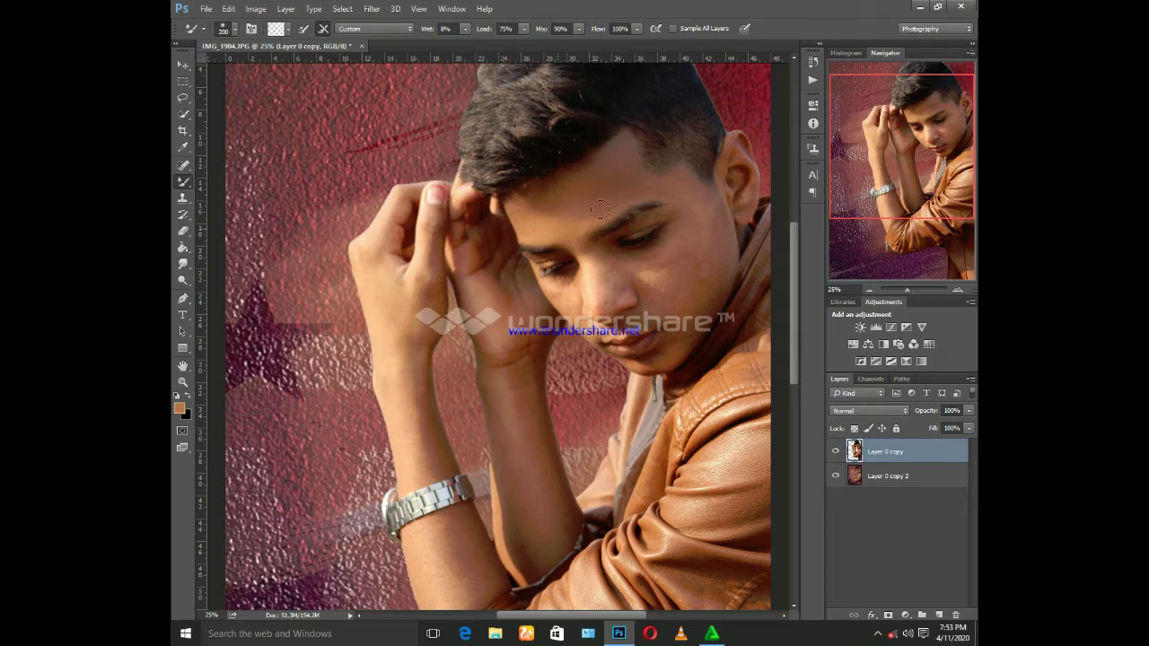
{"action": "left_click_drag", "start_coordinate": [646, 191], "coordinate": [689, 208]}
{"action": "key", "text": "bracketright"}
{"action": "key", "text": "bracketright"}
{"action": "left_click_drag", "start_coordinate": [711, 236], "coordinate": [718, 253]}
Heal three blemishes on the nose with the Spot Healing Brush.
{"action": "key", "text": "j"}
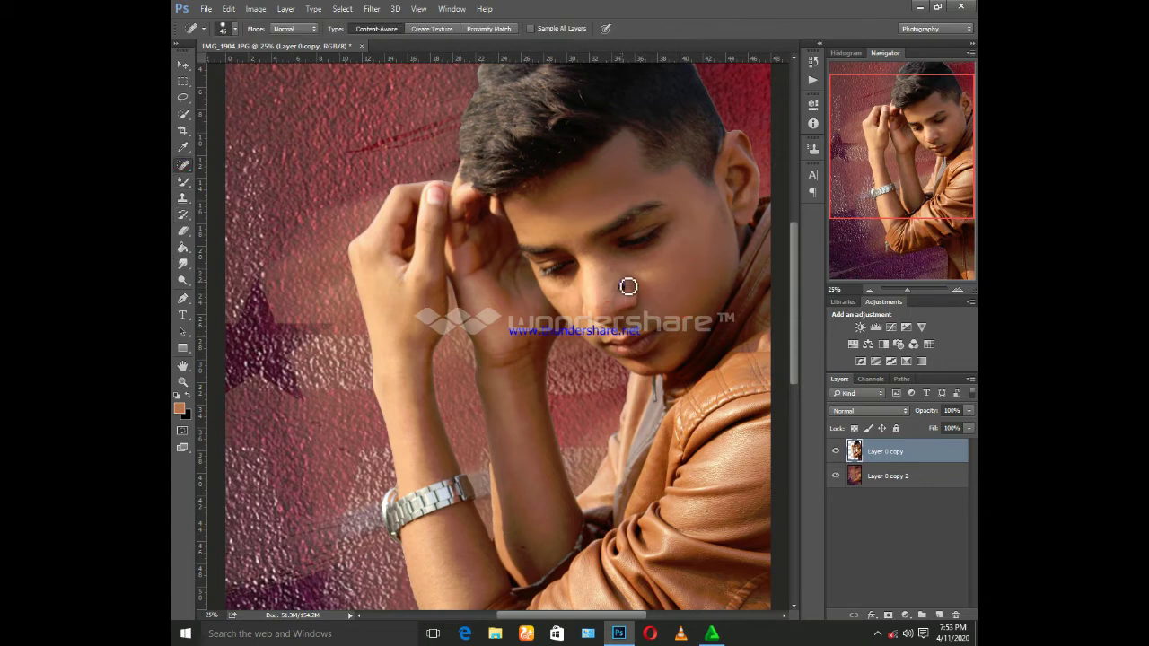
{"action": "left_click", "coordinate": [623, 282]}
{"action": "left_click", "coordinate": [607, 304]}
{"action": "left_click", "coordinate": [609, 269]}
Blend the nose, forehead, cheeks and chin with the Mixer Brush.
{"action": "key", "text": "b"}
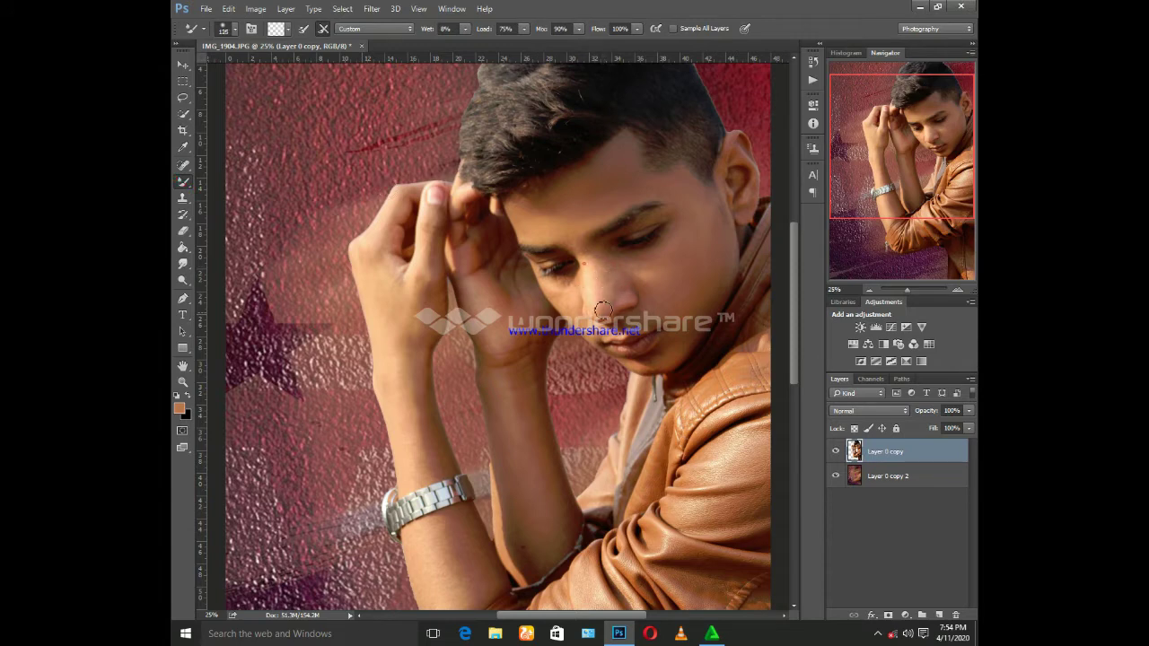
{"action": "left_click", "coordinate": [590, 260]}
{"action": "left_click", "coordinate": [622, 300]}
{"action": "left_click", "coordinate": [563, 278]}
{"action": "left_click", "coordinate": [522, 234]}
{"action": "left_click", "coordinate": [637, 272]}
{"action": "left_click", "coordinate": [621, 263]}
{"action": "left_click", "coordinate": [657, 357]}
Smooth the arm at brush size 200 and a forehead spot at size 125.
{"action": "scroll", "coordinate": [510, 395], "scroll_direction": "down", "scroll_amount": 1}
{"action": "scroll", "coordinate": [510, 396], "scroll_direction": "down", "scroll_amount": 1}
{"action": "key", "text": "bracketright"}
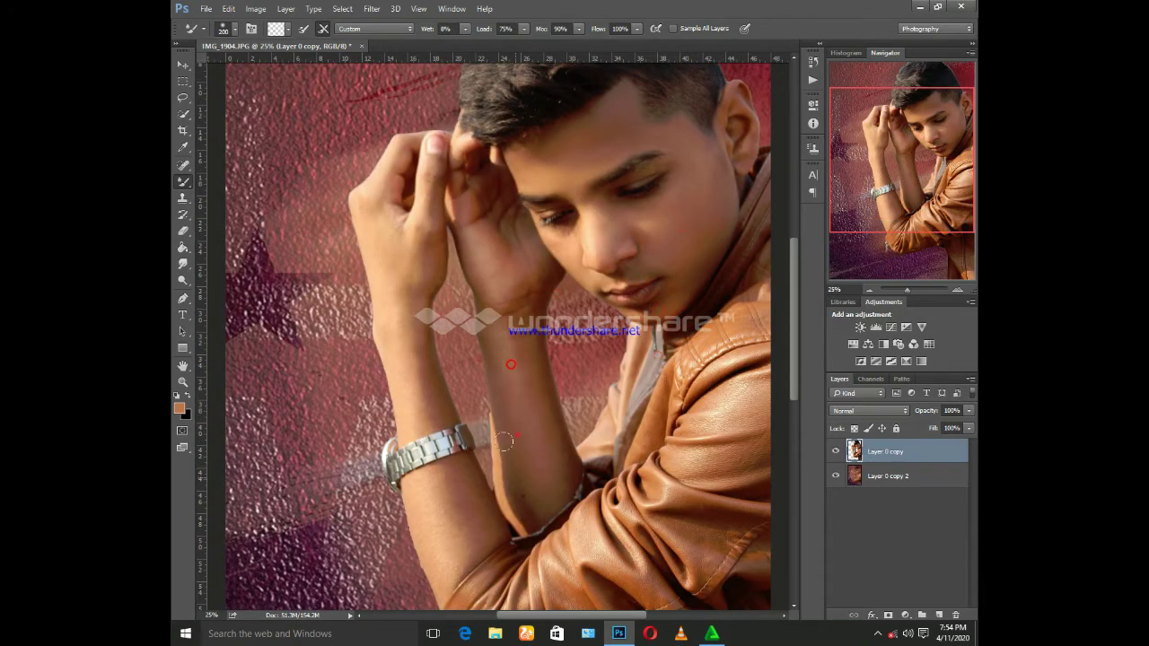
{"action": "left_click", "coordinate": [558, 488]}
{"action": "key", "text": "bracketleft"}
{"action": "left_click", "coordinate": [680, 131]}
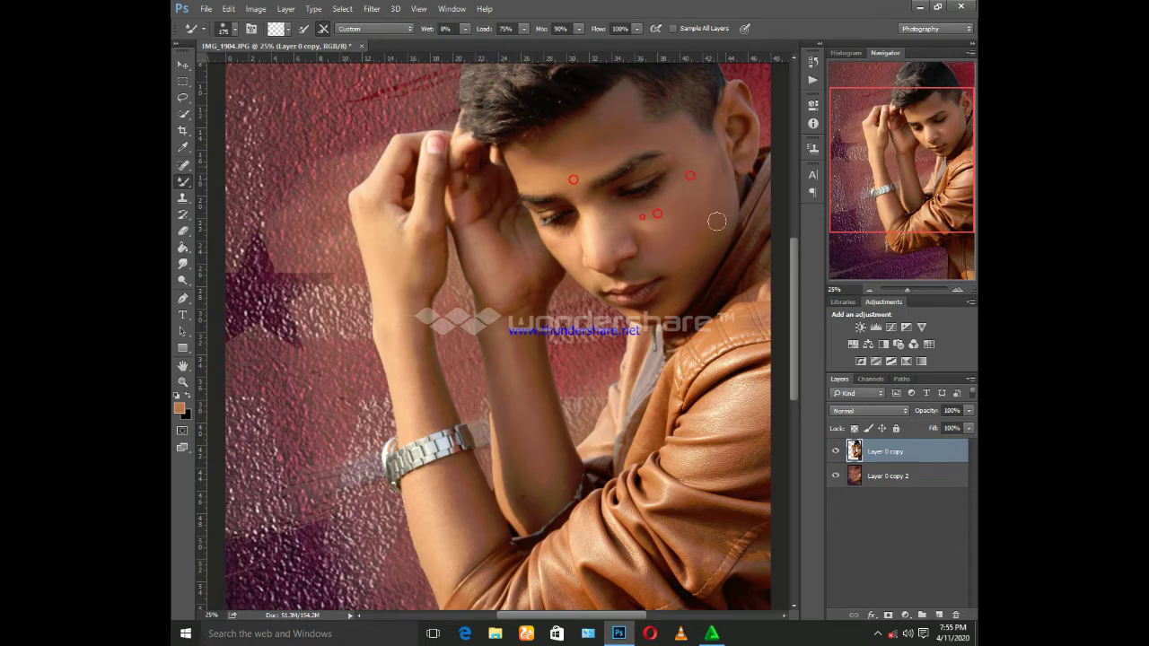
{"action": "key", "text": "ctrl+minus"}
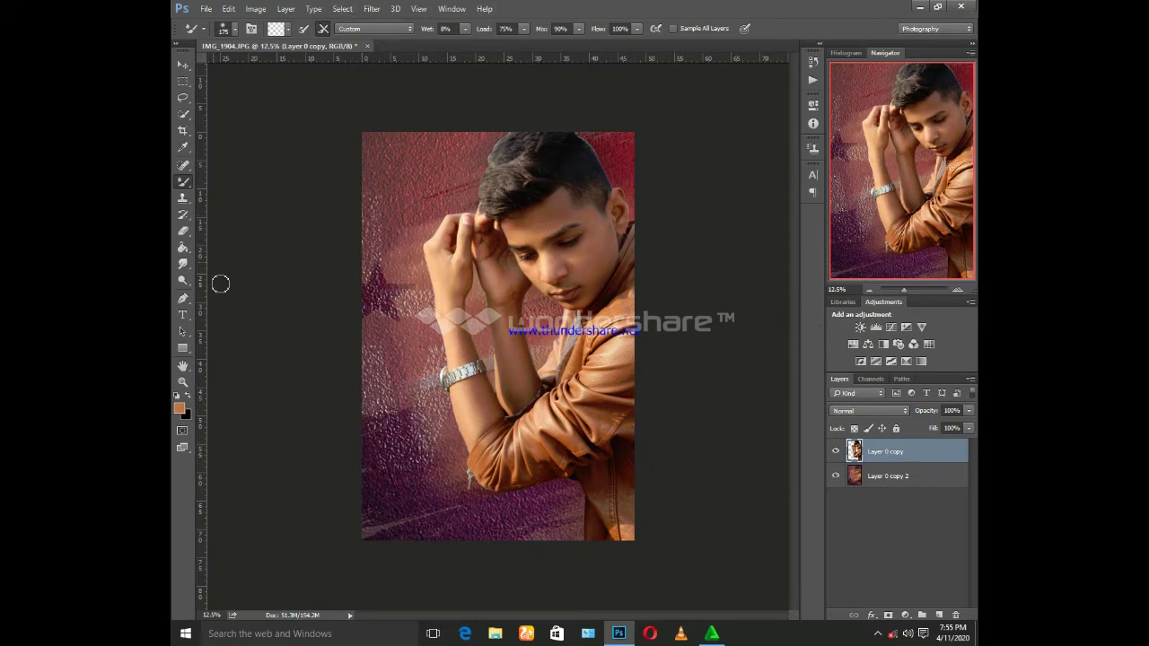
{"action": "left_click", "coordinate": [183, 263]}
Smudge the left hair edge outward into the red background, adjusting smudge strength.
{"action": "key", "text": "ctrl+plus"}
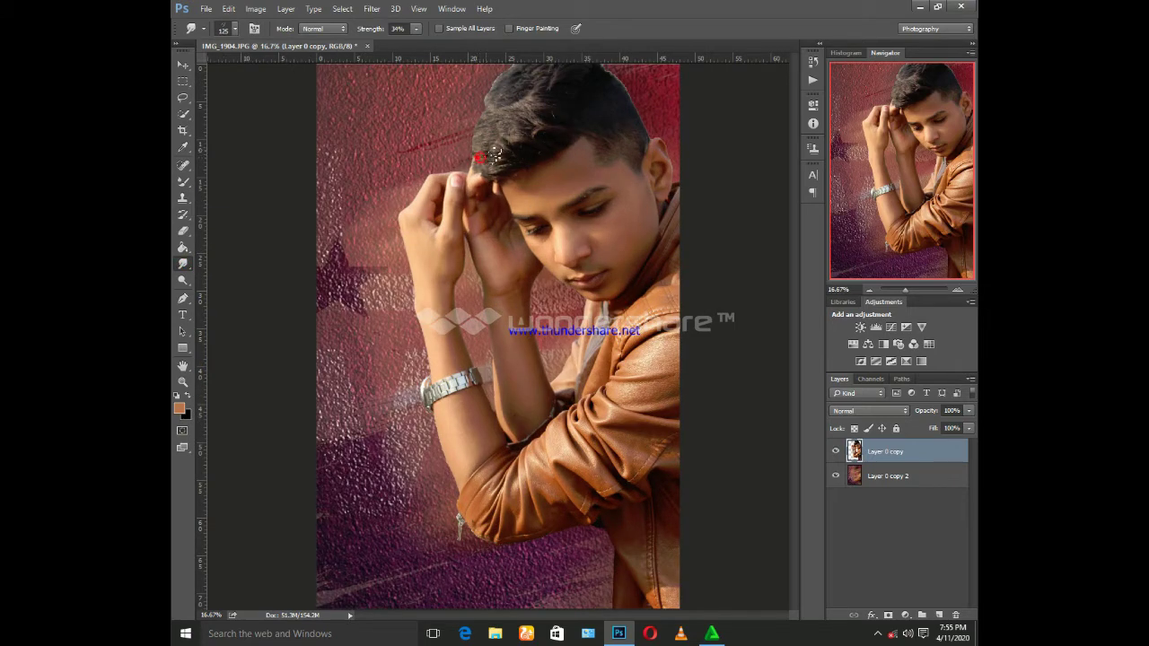
{"action": "left_click_drag", "start_coordinate": [478, 158], "coordinate": [485, 99]}
{"action": "left_click_drag", "start_coordinate": [416, 28], "coordinate": [465, 43]}
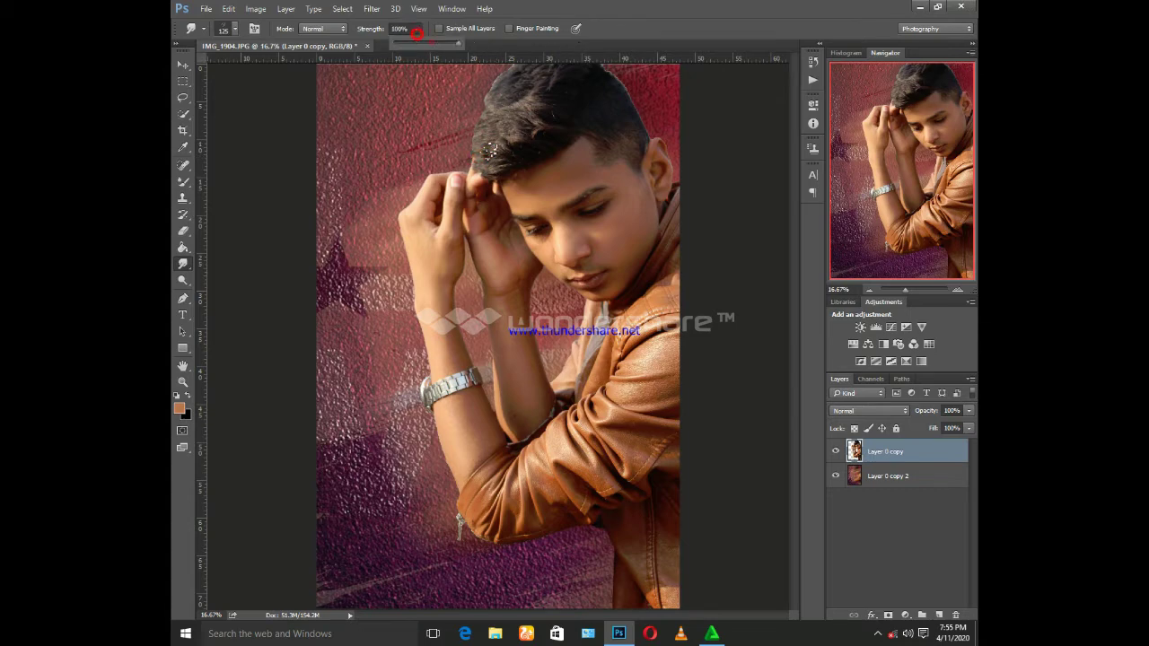
{"action": "mouse_move", "coordinate": [480, 159]}
{"action": "left_mouse_down"}
{"action": "mouse_move", "coordinate": [486, 115]}
{"action": "mouse_move", "coordinate": [461, 107]}
{"action": "mouse_move", "coordinate": [516, 79]}
{"action": "left_mouse_up"}
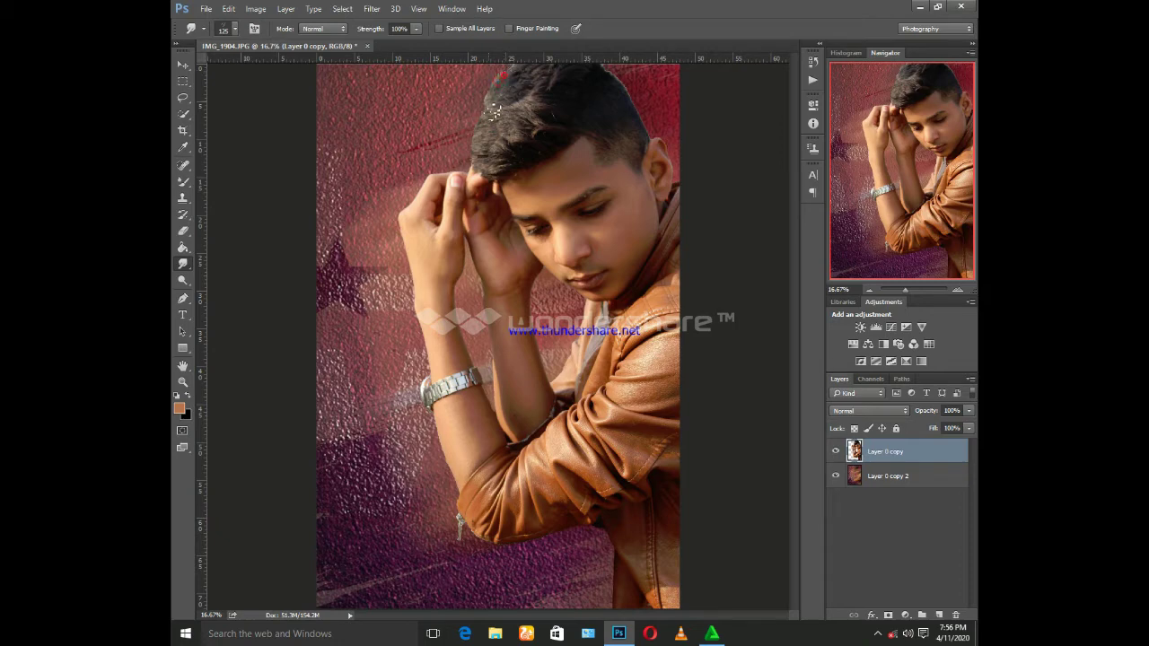
{"action": "left_click_drag", "start_coordinate": [486, 116], "coordinate": [483, 142]}
{"action": "left_click", "coordinate": [416, 30]}
{"action": "left_click", "coordinate": [476, 157]}
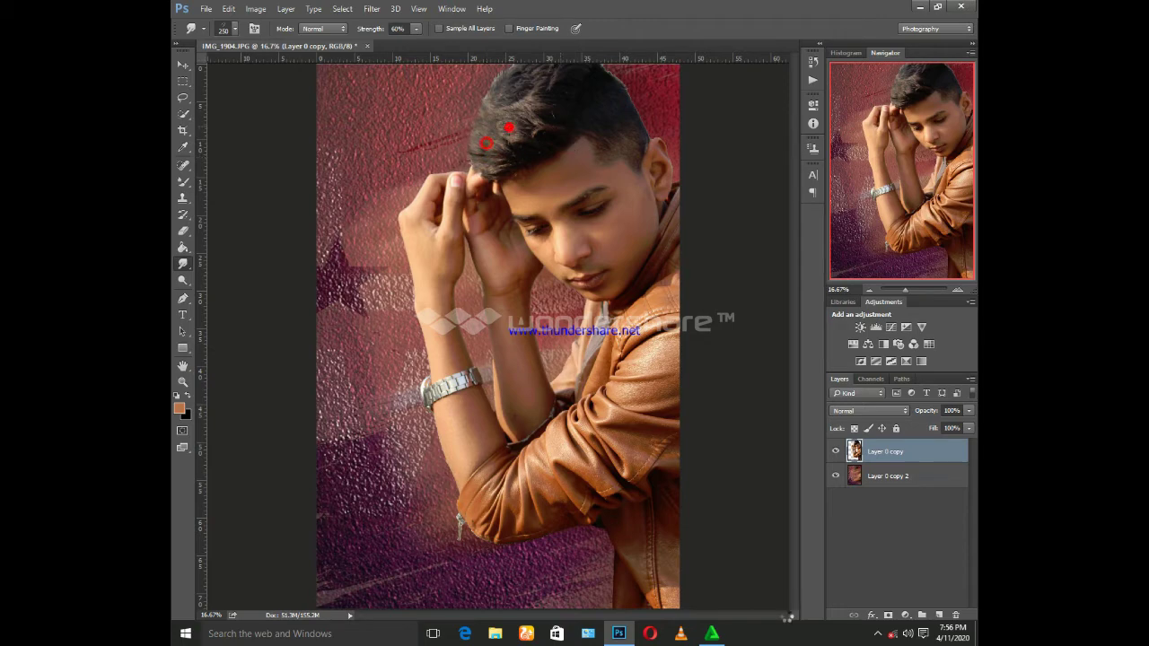
Zoom in and smudge the top outline of the hair into the background.
{"action": "left_click", "coordinate": [878, 634]}
{"action": "left_click", "coordinate": [881, 580]}
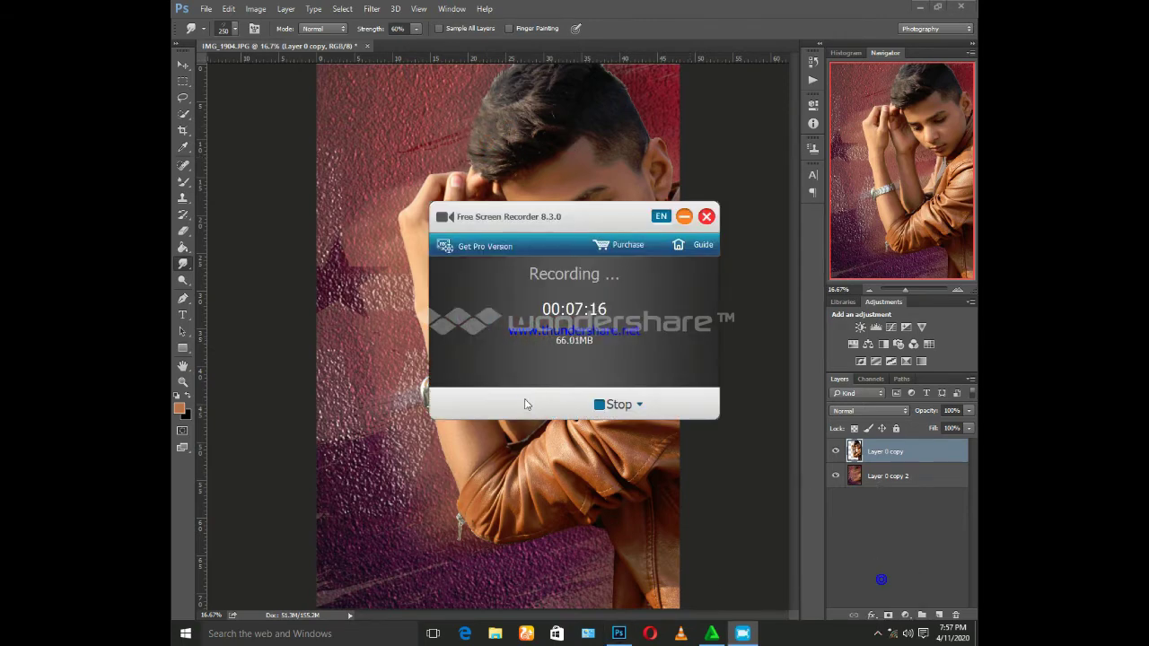
{"action": "left_click", "coordinate": [684, 217]}
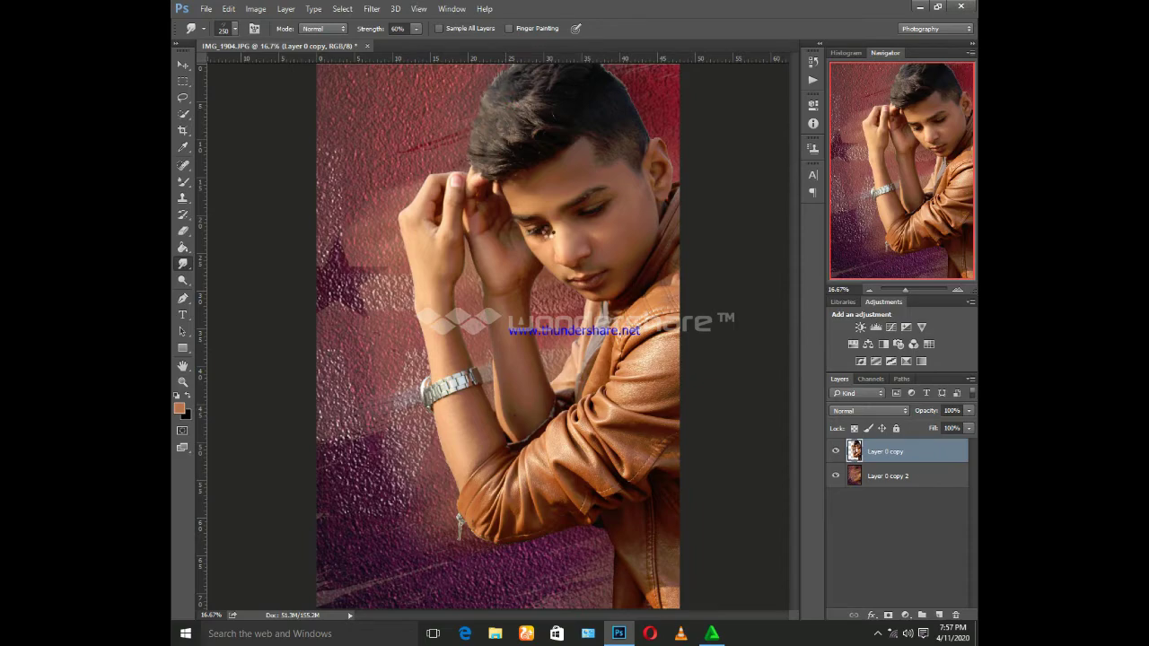
{"action": "key", "text": "ctrl+plus"}
{"action": "key", "text": "ctrl+plus"}
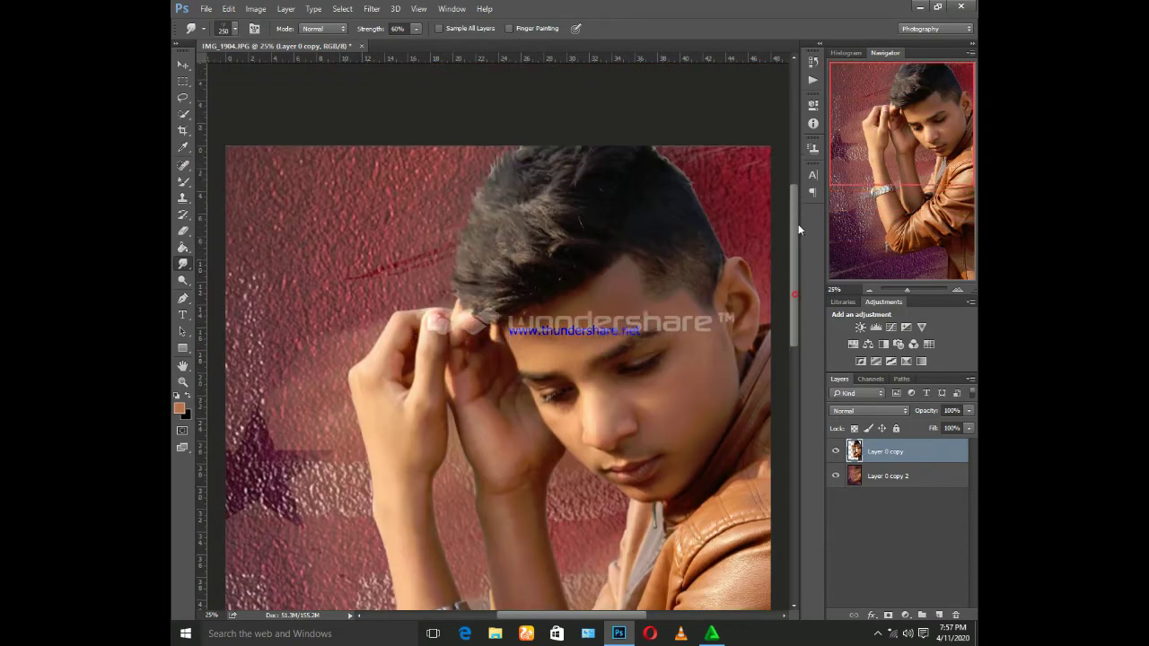
{"action": "left_click_drag", "start_coordinate": [798, 223], "coordinate": [798, 202]}
{"action": "key", "text": "ctrl+plus"}
{"action": "key", "text": "ctrl+plus"}
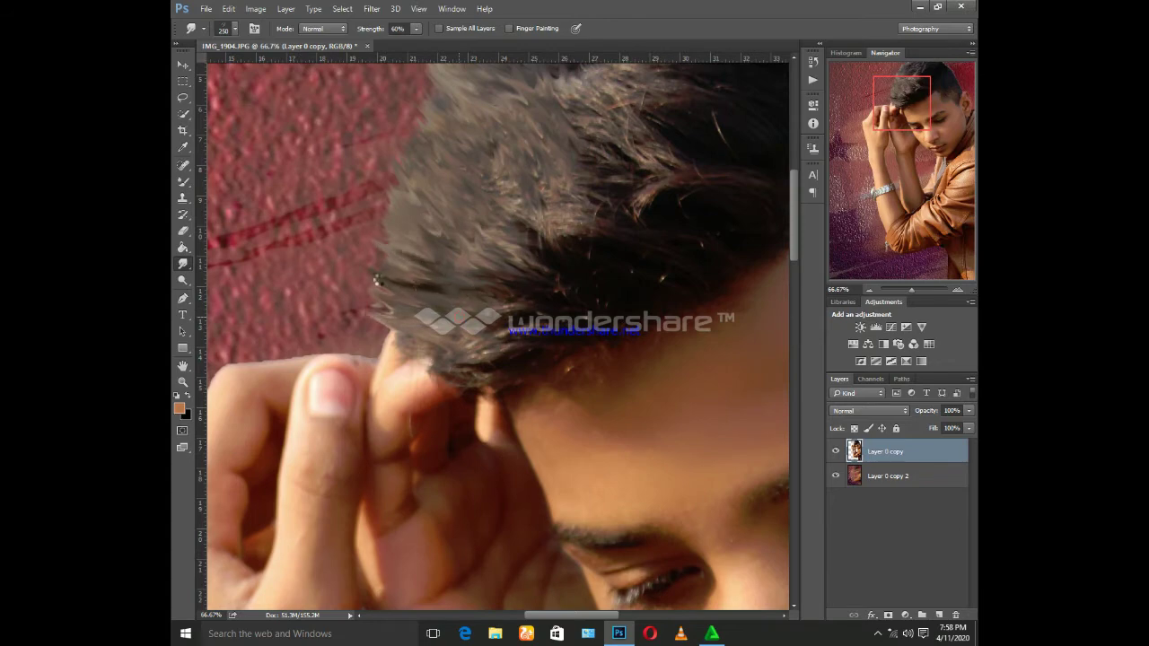
{"action": "left_click_drag", "start_coordinate": [343, 224], "coordinate": [384, 183]}
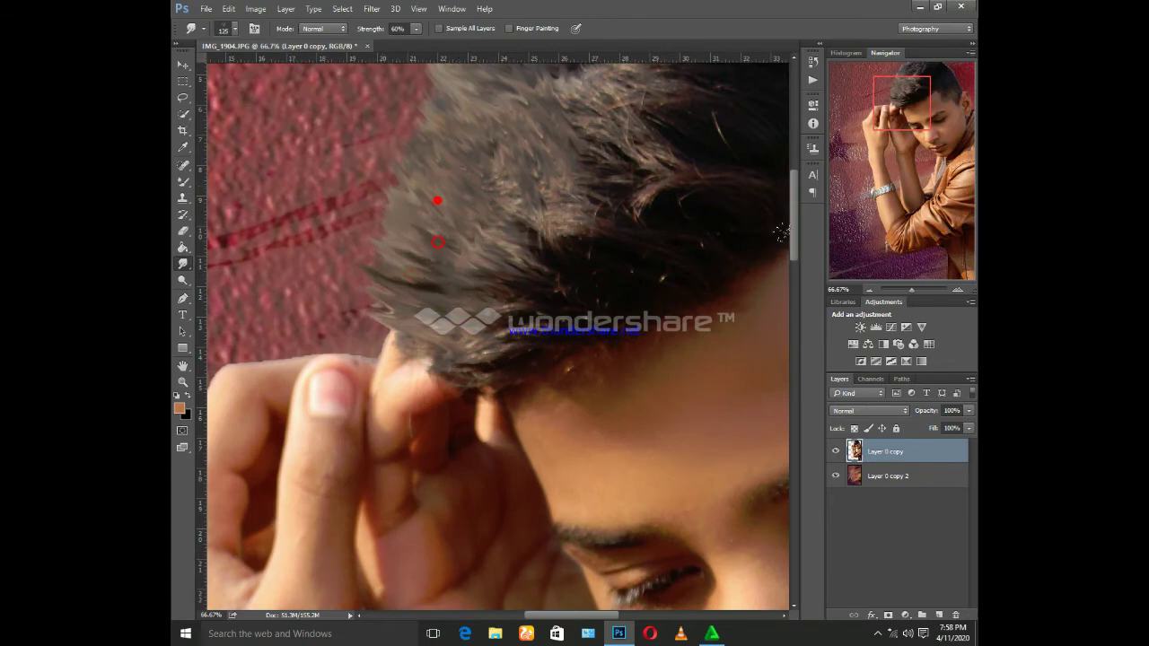
{"action": "left_click_drag", "start_coordinate": [796, 237], "coordinate": [788, 158]}
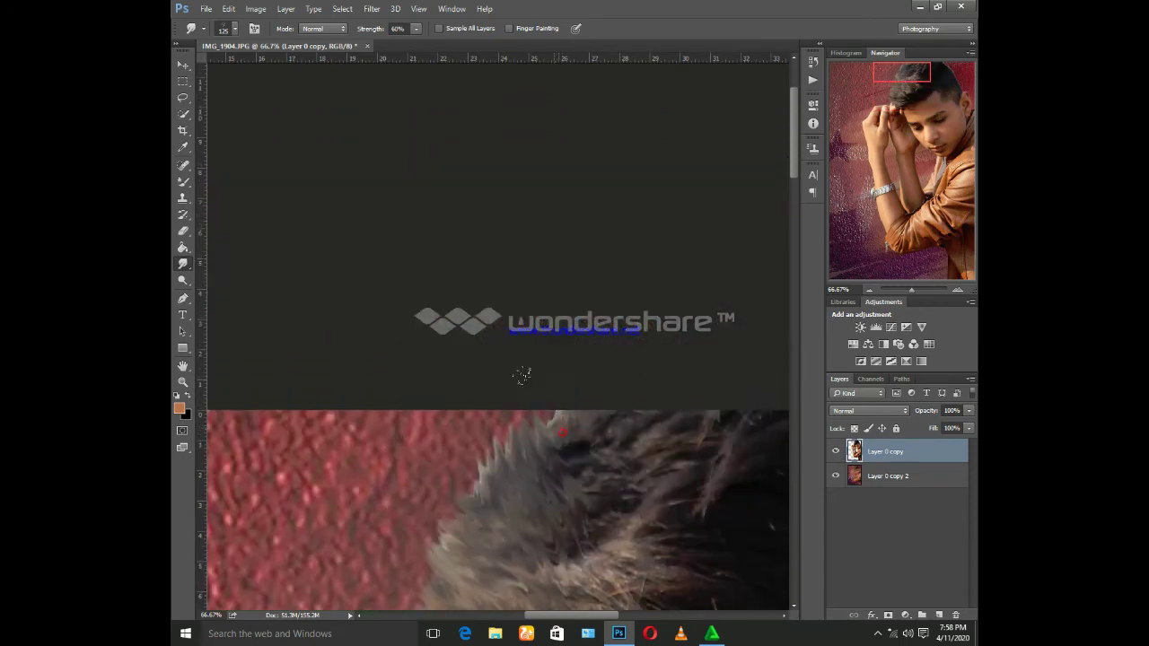
{"action": "key", "text": "ctrl+minus"}
{"action": "key", "text": "ctrl+minus"}
{"action": "key", "text": "ctrl+minus"}
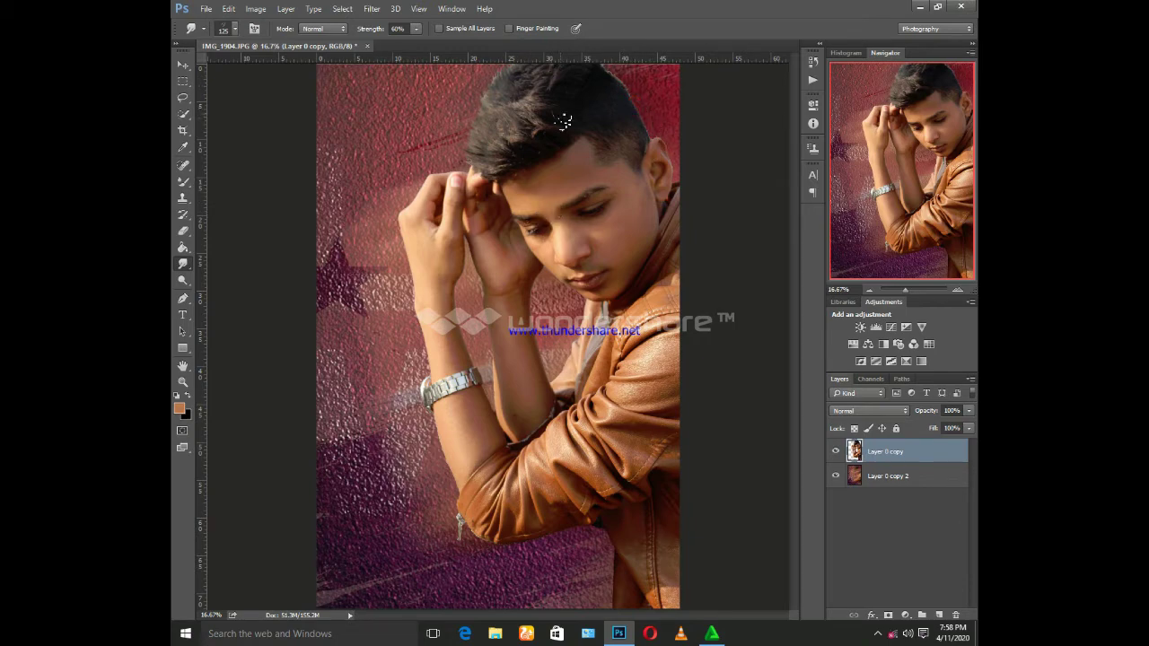
Open Liquify and bring the boy's head into view in the preview.
{"action": "left_click", "coordinate": [372, 9]}
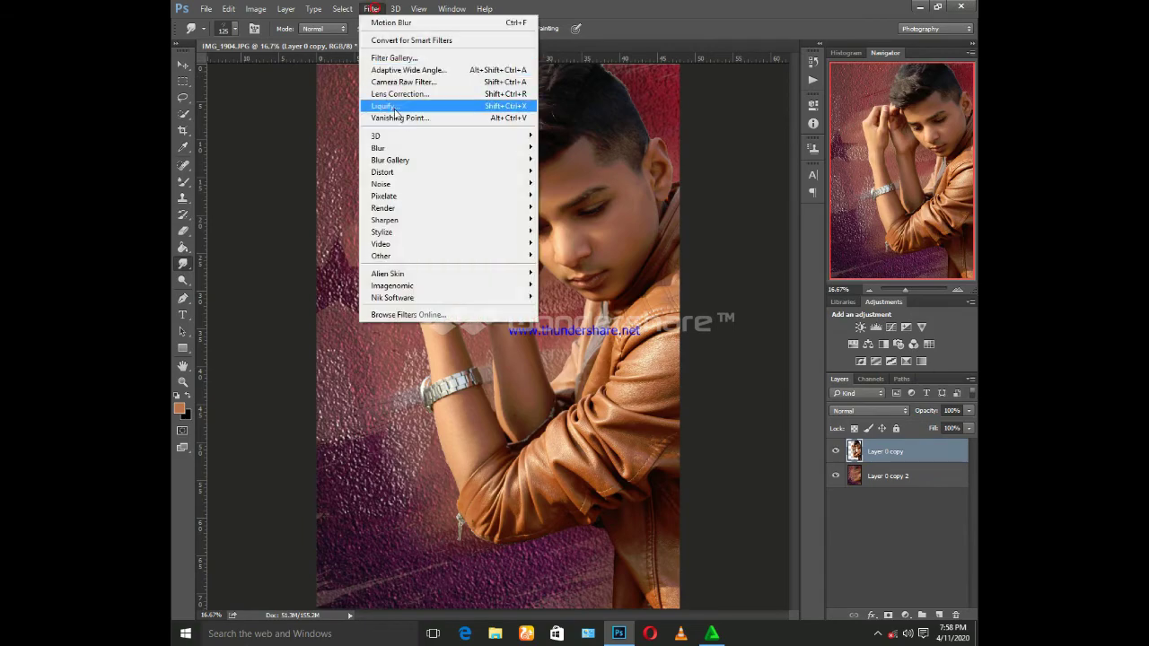
{"action": "left_click", "coordinate": [399, 106]}
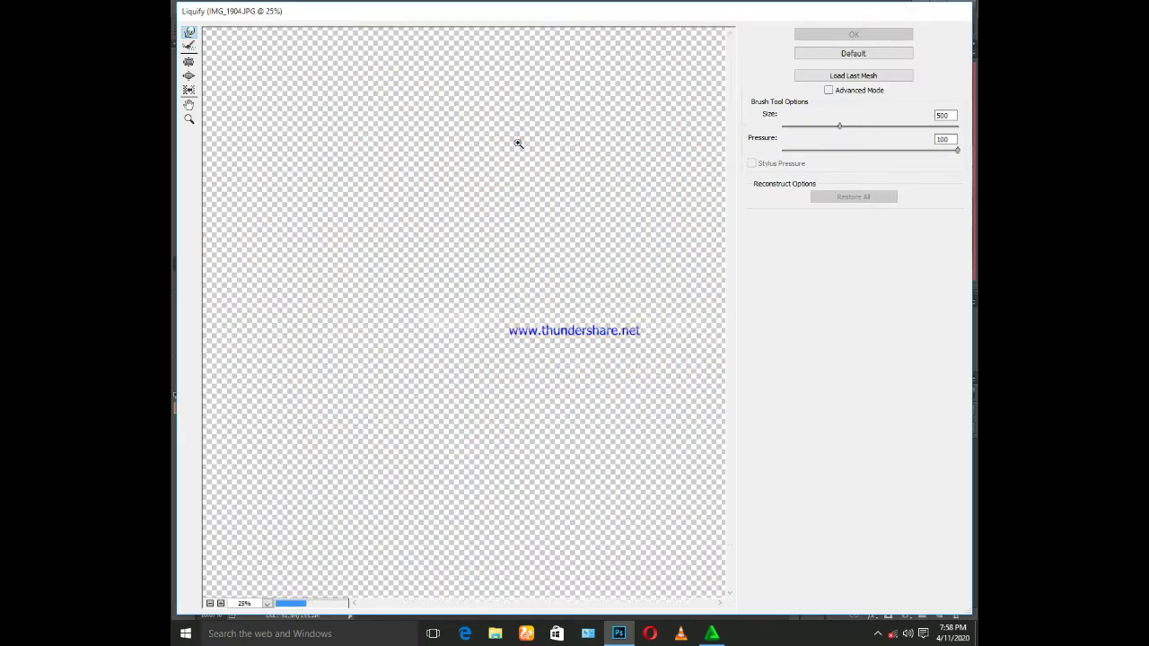
{"action": "key", "text": "ctrl+plus"}
{"action": "key", "text": "ctrl+plus"}
{"action": "key", "text": "ctrl+plus"}
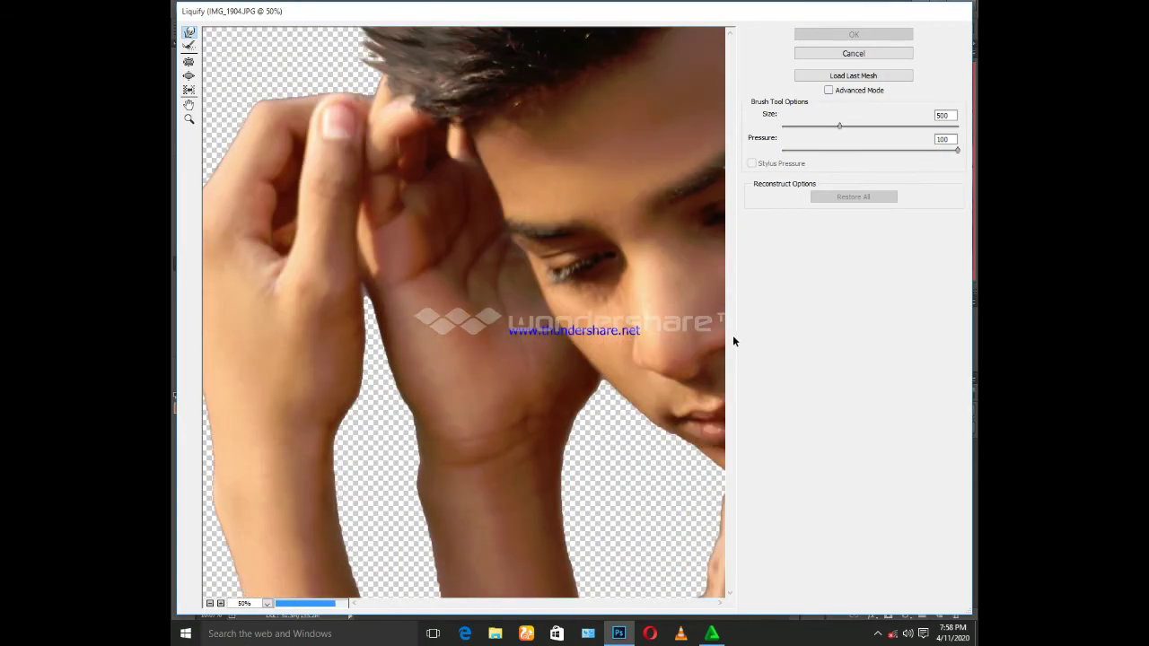
{"action": "scroll", "coordinate": [732, 335], "scroll_direction": "down", "scroll_amount": 5}
{"action": "left_click", "coordinate": [734, 218]}
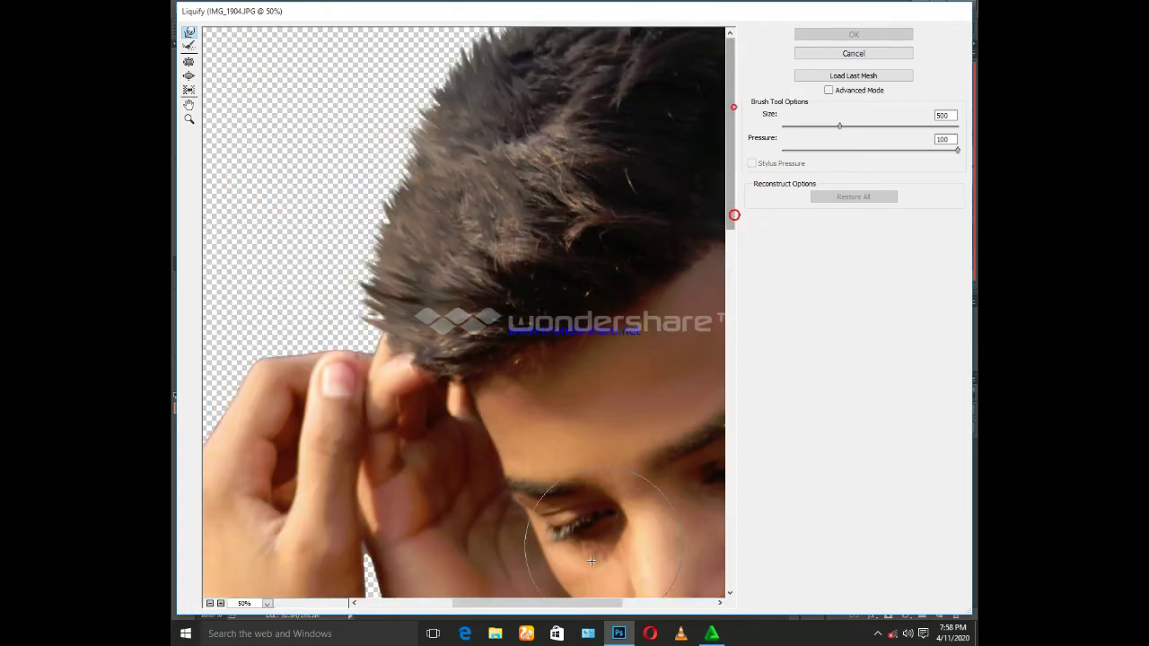
{"action": "left_click", "coordinate": [734, 108]}
{"action": "left_click_drag", "start_coordinate": [583, 604], "coordinate": [549, 603]}
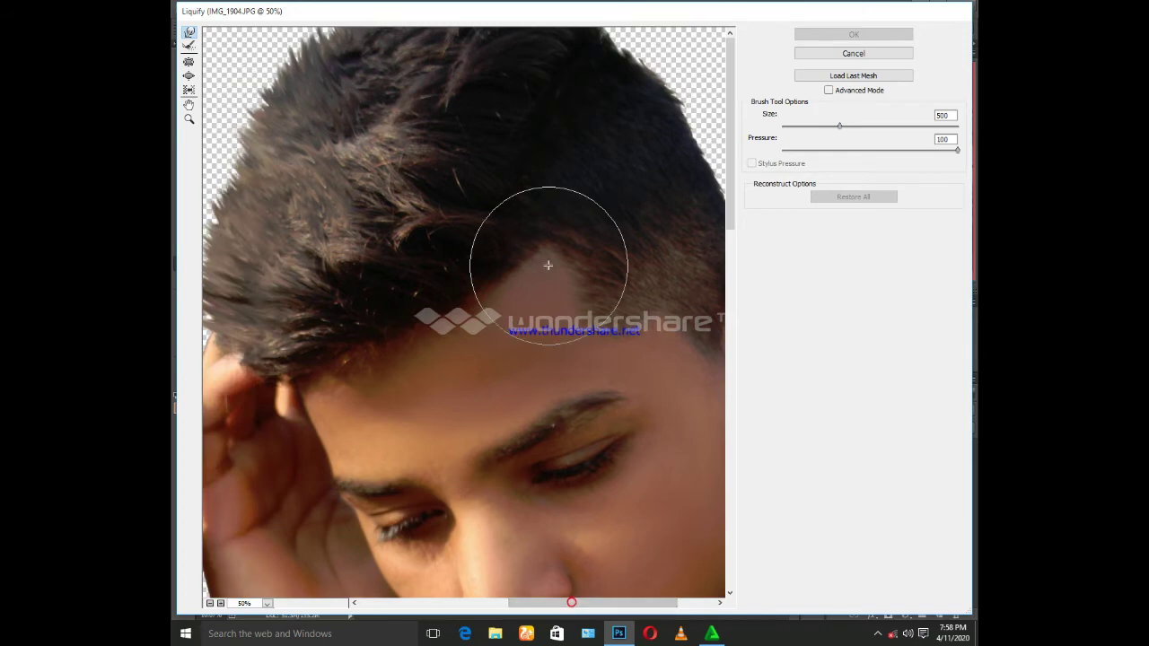
Lift the hair at the crown and left side with a size-900 Forward Warp brush, then apply.
{"action": "key", "text": "bracketright"}
{"action": "key", "text": "bracketright"}
{"action": "key", "text": "bracketright"}
{"action": "key", "text": "bracketright"}
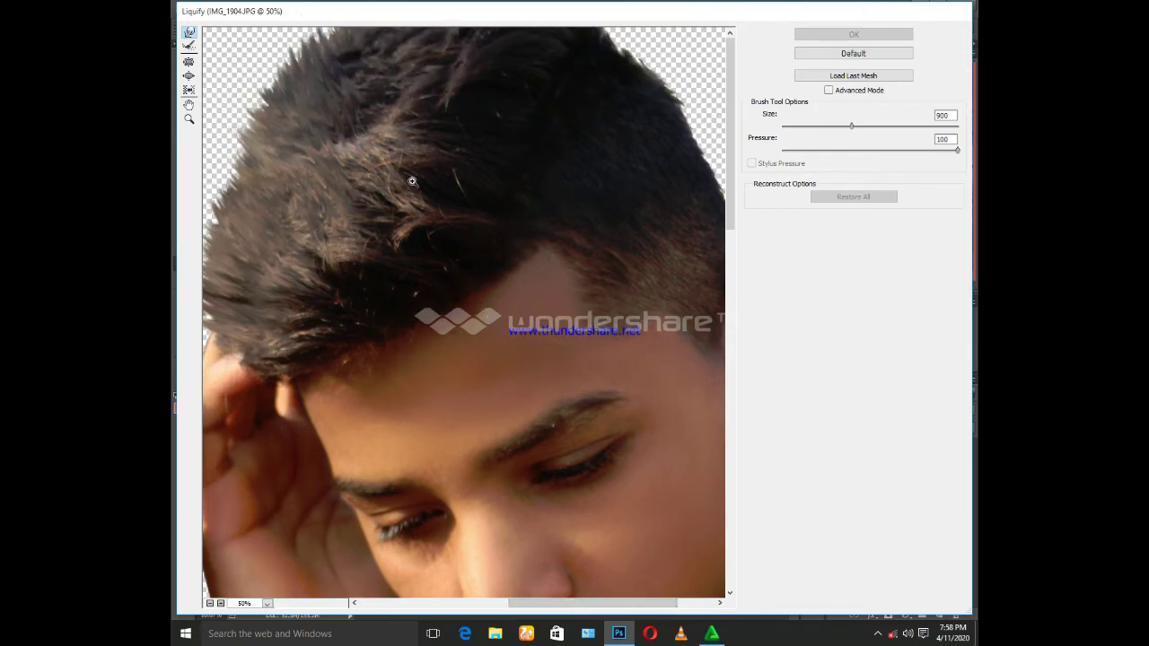
{"action": "key", "text": "ctrl+minus"}
{"action": "left_click_drag", "start_coordinate": [418, 132], "coordinate": [410, 102]}
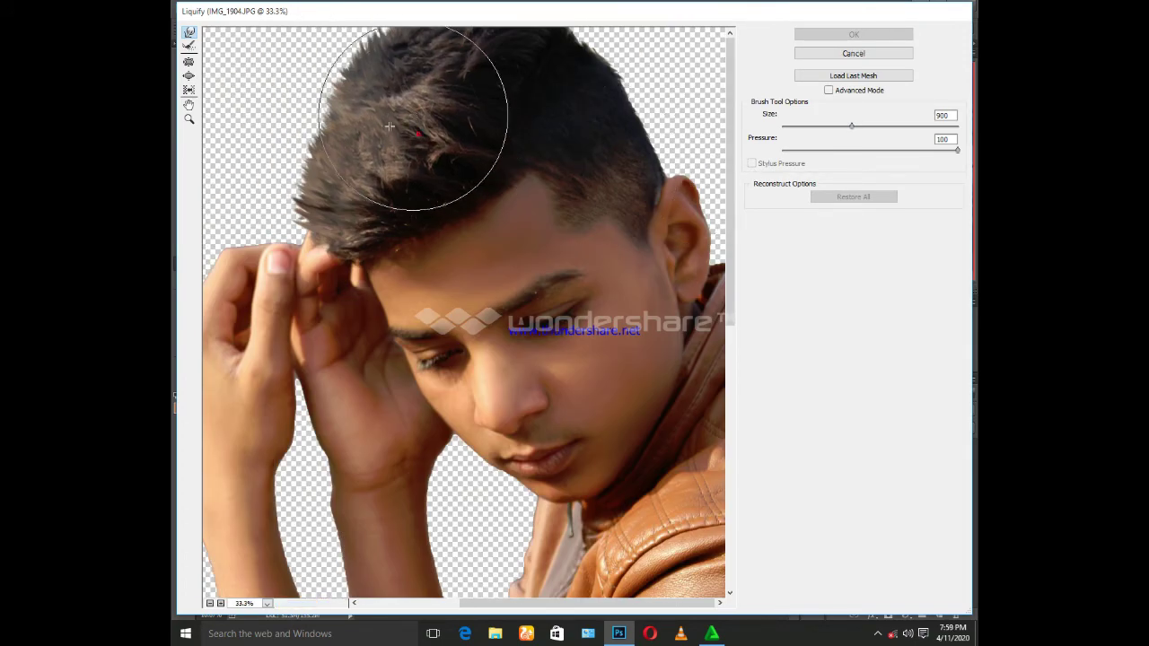
{"action": "mouse_move", "coordinate": [333, 159]}
{"action": "left_mouse_down"}
{"action": "mouse_move", "coordinate": [341, 173]}
{"action": "mouse_move", "coordinate": [333, 167]}
{"action": "left_mouse_up"}
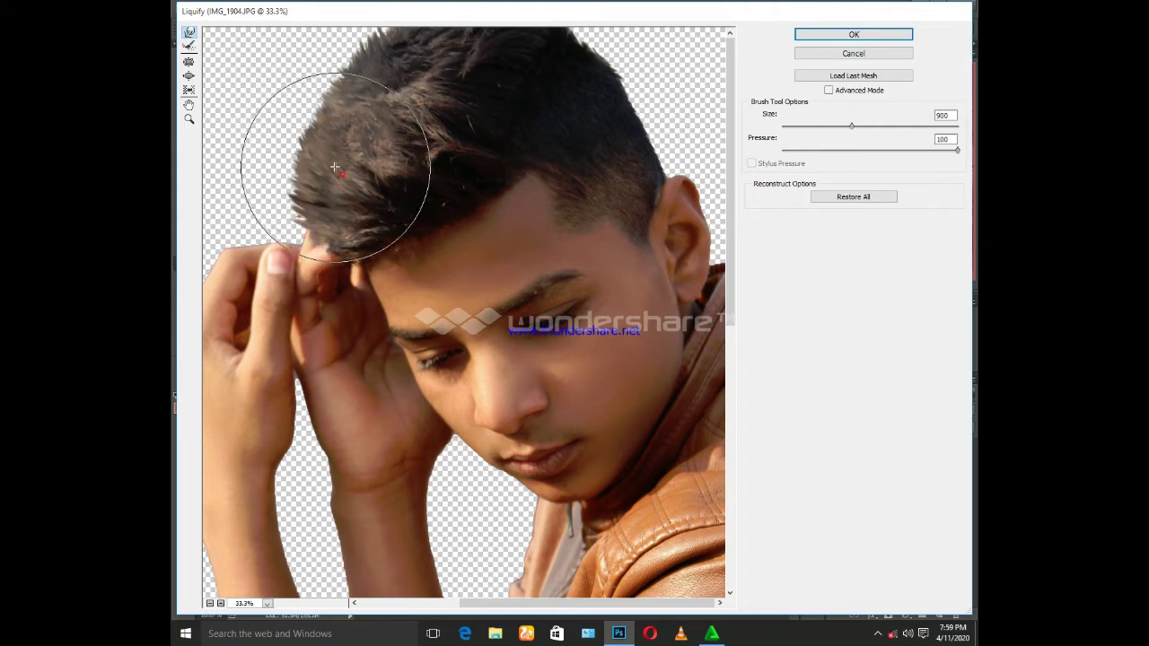
{"action": "mouse_move", "coordinate": [475, 64]}
{"action": "left_mouse_down"}
{"action": "mouse_move", "coordinate": [444, 51]}
{"action": "mouse_move", "coordinate": [325, 172]}
{"action": "mouse_move", "coordinate": [308, 141]}
{"action": "mouse_move", "coordinate": [372, 192]}
{"action": "mouse_move", "coordinate": [436, 102]}
{"action": "mouse_move", "coordinate": [453, 102]}
{"action": "mouse_move", "coordinate": [474, 39]}
{"action": "mouse_move", "coordinate": [302, 167]}
{"action": "mouse_move", "coordinate": [387, 116]}
{"action": "mouse_move", "coordinate": [356, 86]}
{"action": "mouse_move", "coordinate": [441, 90]}
{"action": "mouse_move", "coordinate": [410, 148]}
{"action": "mouse_move", "coordinate": [426, 116]}
{"action": "left_mouse_up"}
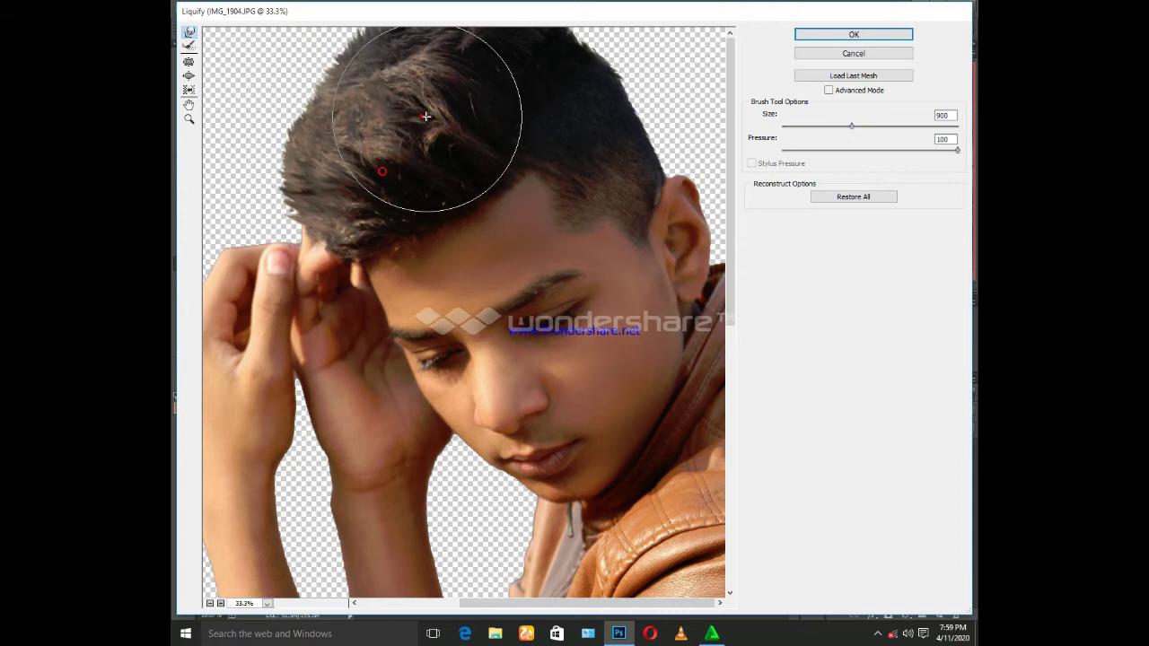
{"action": "left_click", "coordinate": [839, 35]}
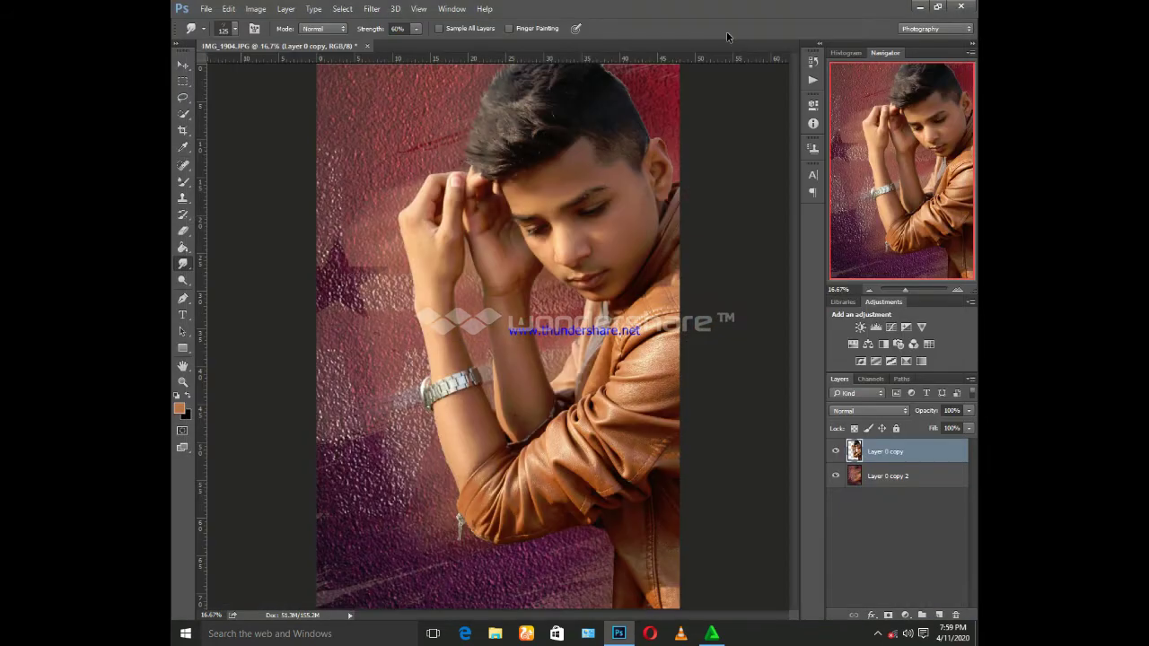
Brighten the top hair strands with the Dodge Tool and select both portrait layers.
{"action": "left_click", "coordinate": [183, 279]}
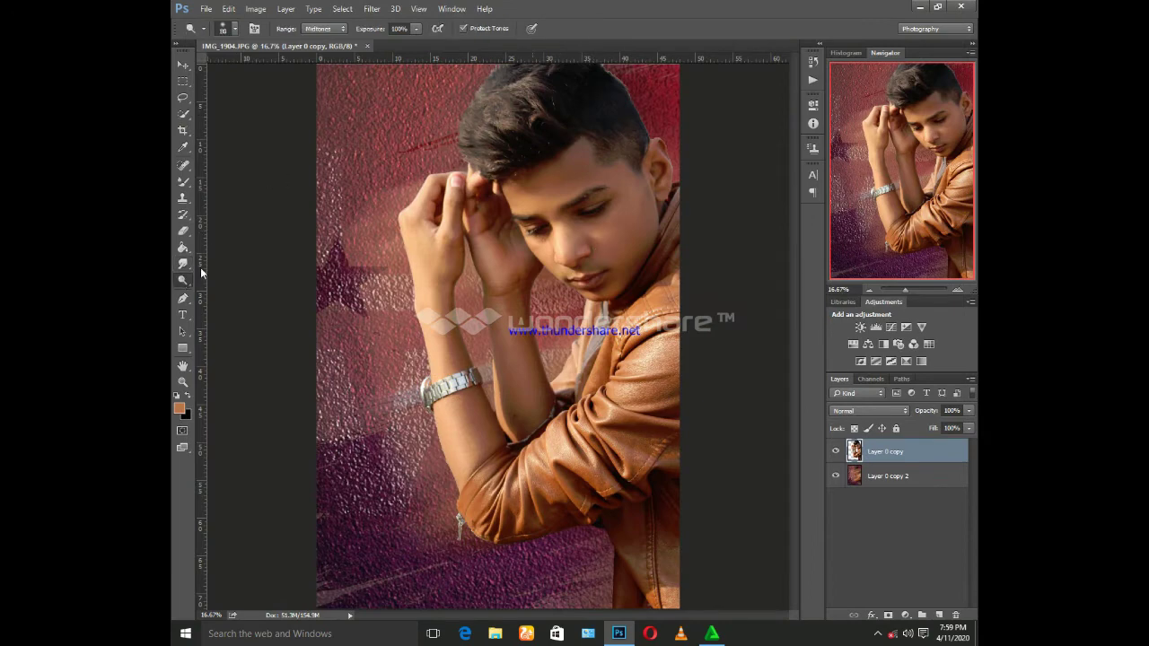
{"action": "left_click_drag", "start_coordinate": [567, 141], "coordinate": [569, 137]}
{"action": "mouse_move", "coordinate": [569, 137]}
{"action": "left_mouse_down"}
{"action": "mouse_move", "coordinate": [538, 123]}
{"action": "mouse_move", "coordinate": [572, 109]}
{"action": "mouse_move", "coordinate": [587, 123]}
{"action": "left_mouse_up"}
{"action": "mouse_move", "coordinate": [556, 97]}
{"action": "left_mouse_down"}
{"action": "mouse_move", "coordinate": [525, 127]}
{"action": "mouse_move", "coordinate": [553, 153]}
{"action": "mouse_move", "coordinate": [502, 172]}
{"action": "mouse_move", "coordinate": [523, 140]}
{"action": "left_mouse_up"}
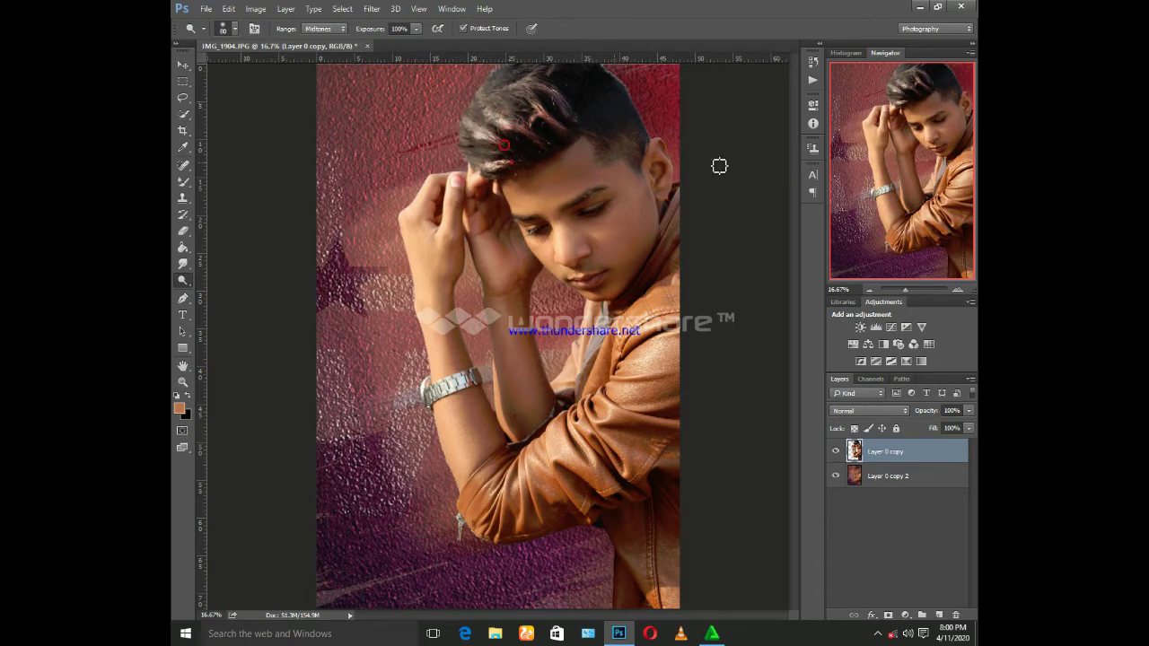
{"action": "left_click", "coordinate": [879, 477], "text": "shift"}
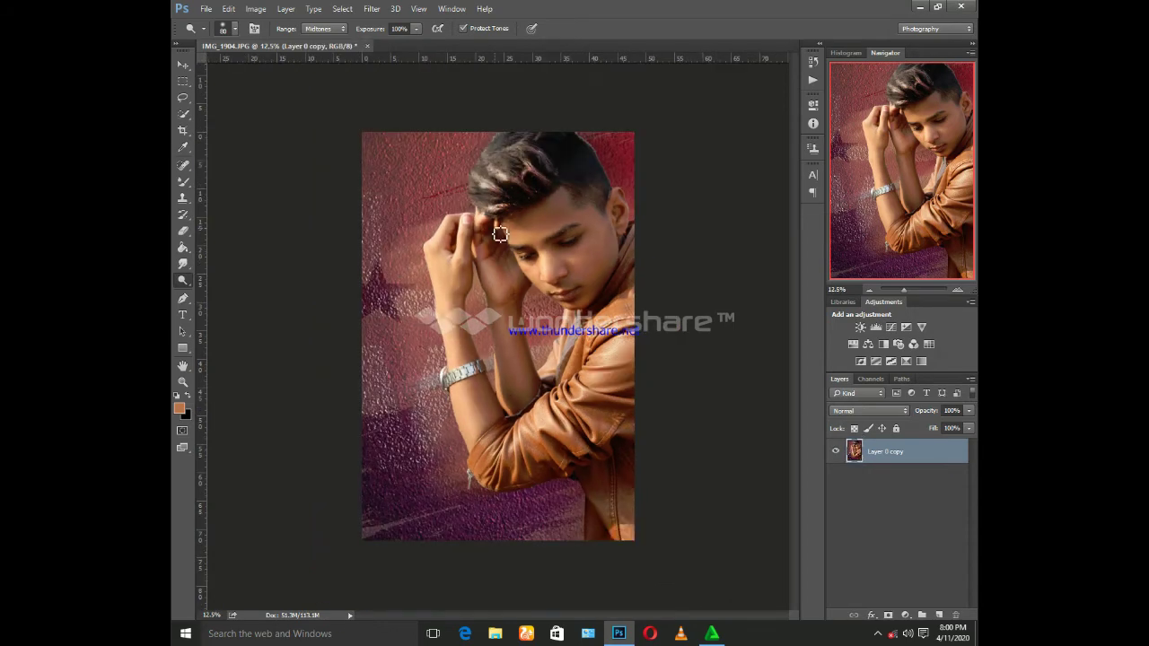
Darken the exposure in the Camera Raw Filter and apply the Moody preset.
{"action": "left_click", "coordinate": [372, 8]}
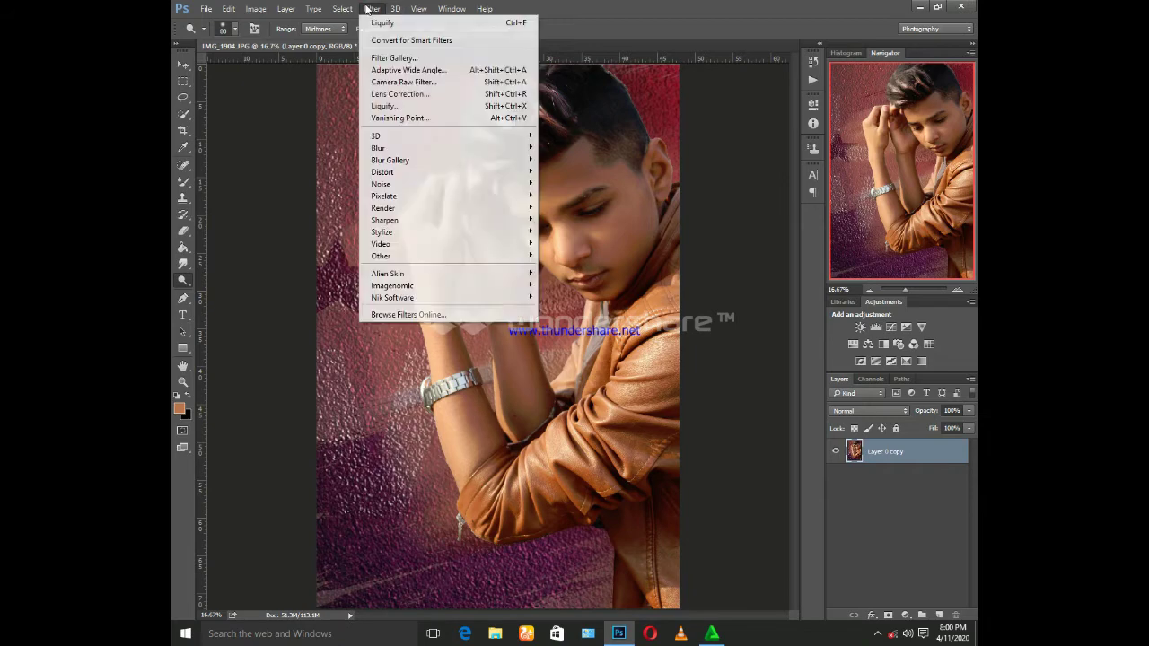
{"action": "left_click", "coordinate": [420, 81]}
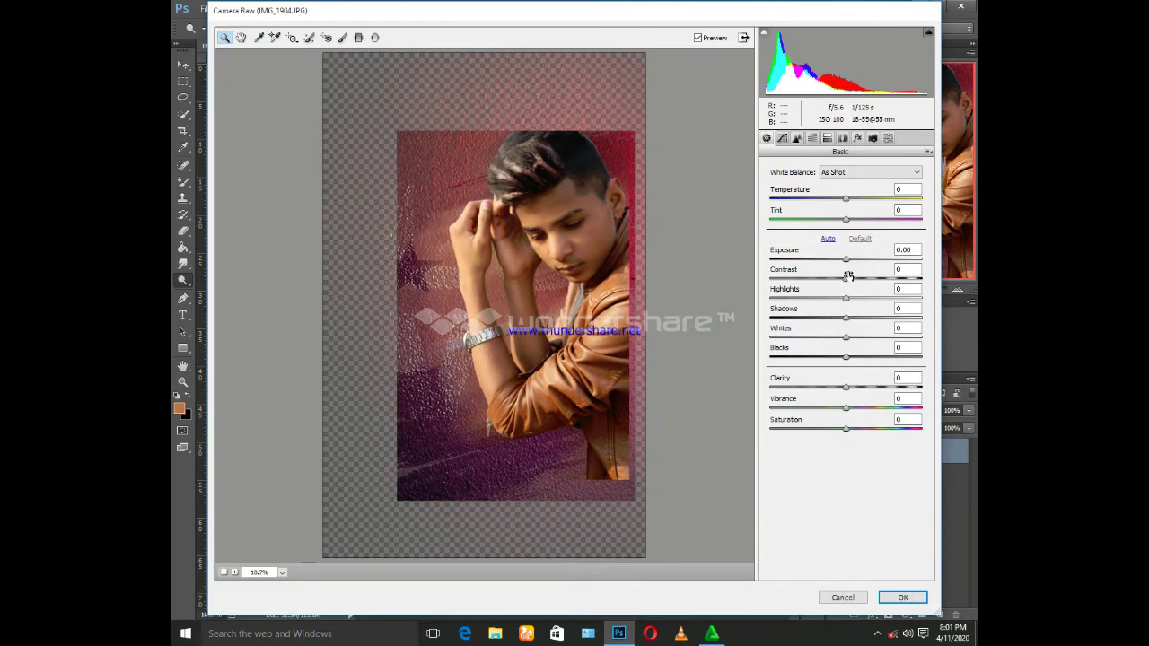
{"action": "mouse_move", "coordinate": [846, 260]}
{"action": "left_mouse_down"}
{"action": "mouse_move", "coordinate": [833, 261]}
{"action": "mouse_move", "coordinate": [816, 304]}
{"action": "mouse_move", "coordinate": [791, 308]}
{"action": "mouse_move", "coordinate": [840, 327]}
{"action": "left_mouse_up"}
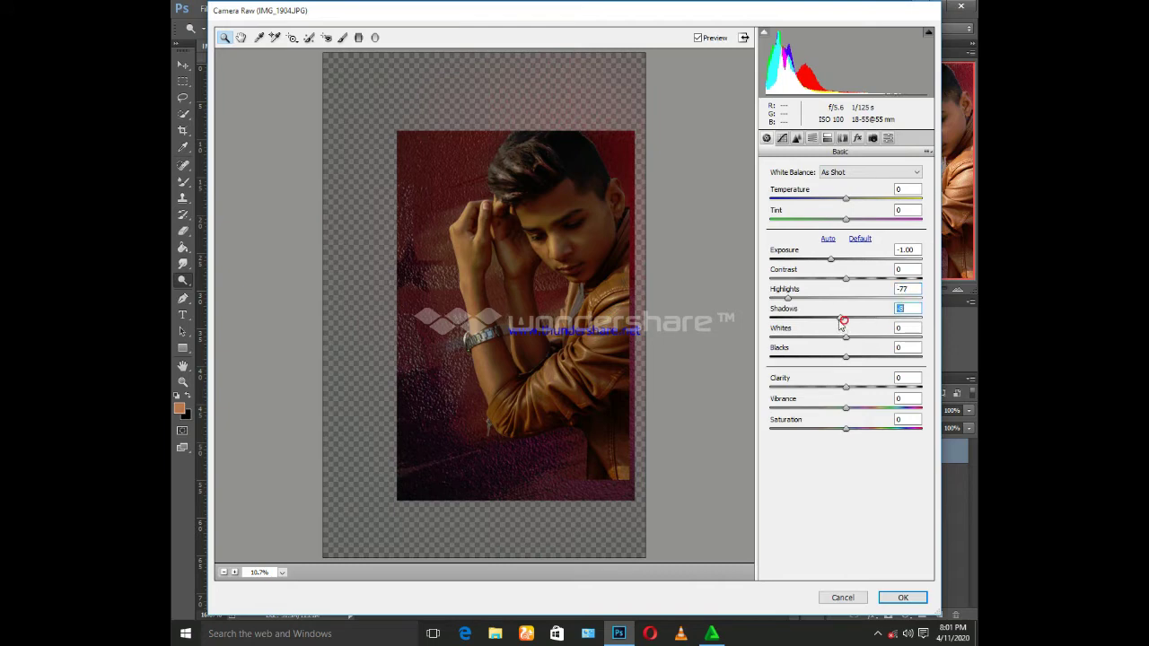
{"action": "left_click", "coordinate": [873, 137]}
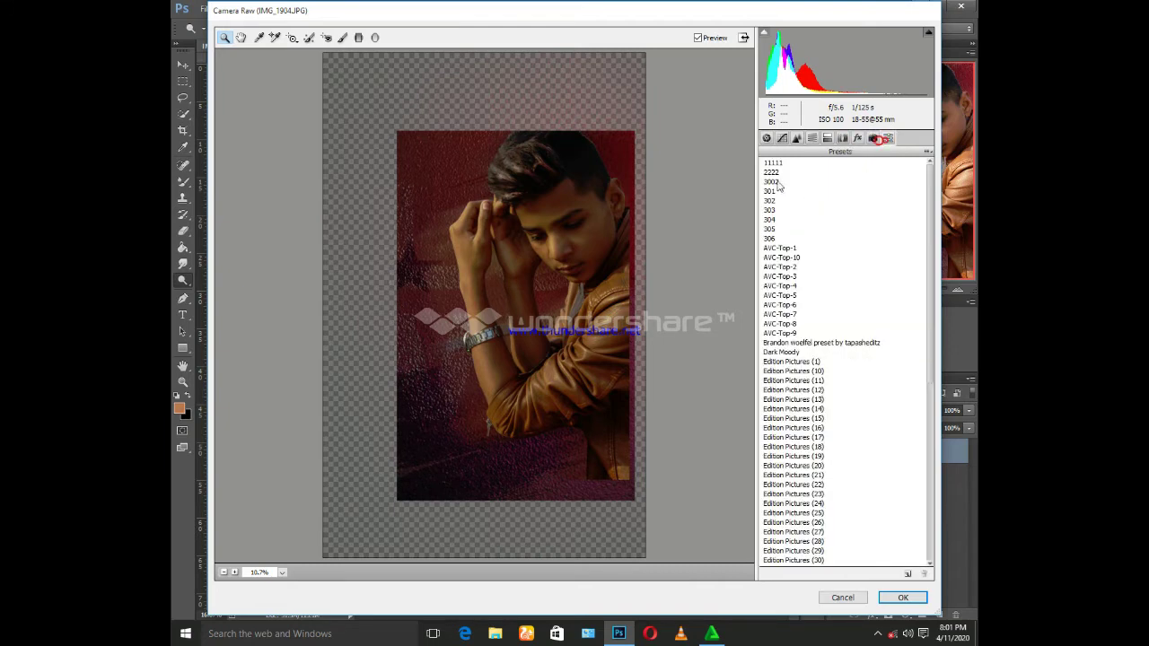
{"action": "scroll", "coordinate": [794, 404], "scroll_direction": "down", "scroll_amount": 2}
{"action": "scroll", "coordinate": [794, 429], "scroll_direction": "down", "scroll_amount": 5}
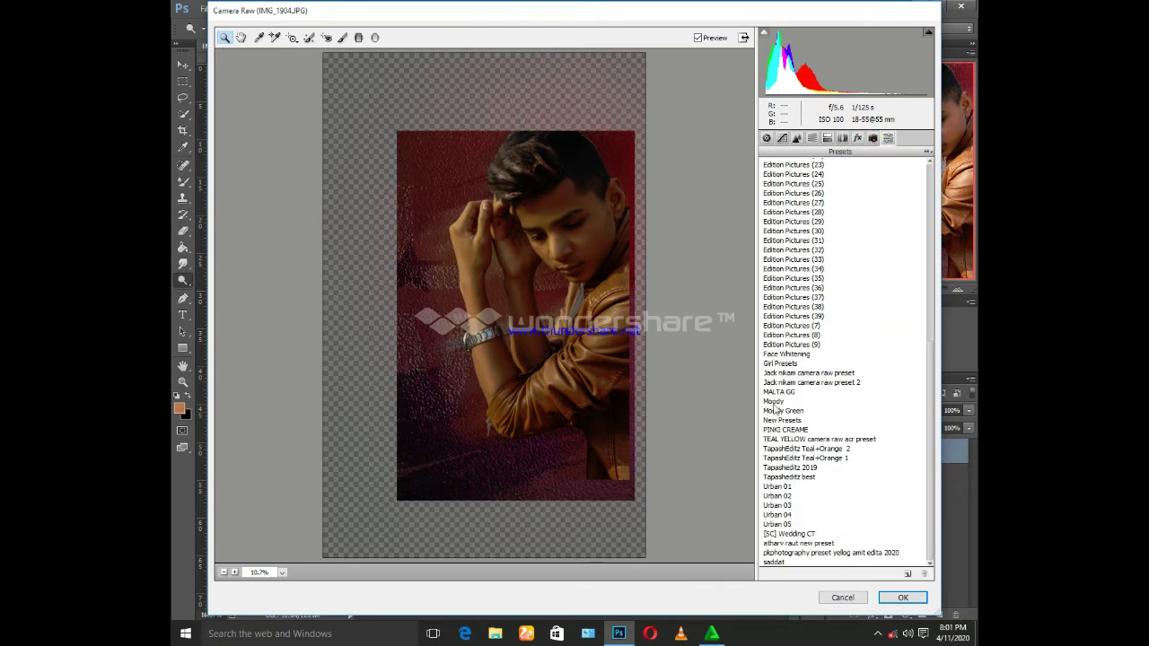
{"action": "left_click", "coordinate": [774, 402]}
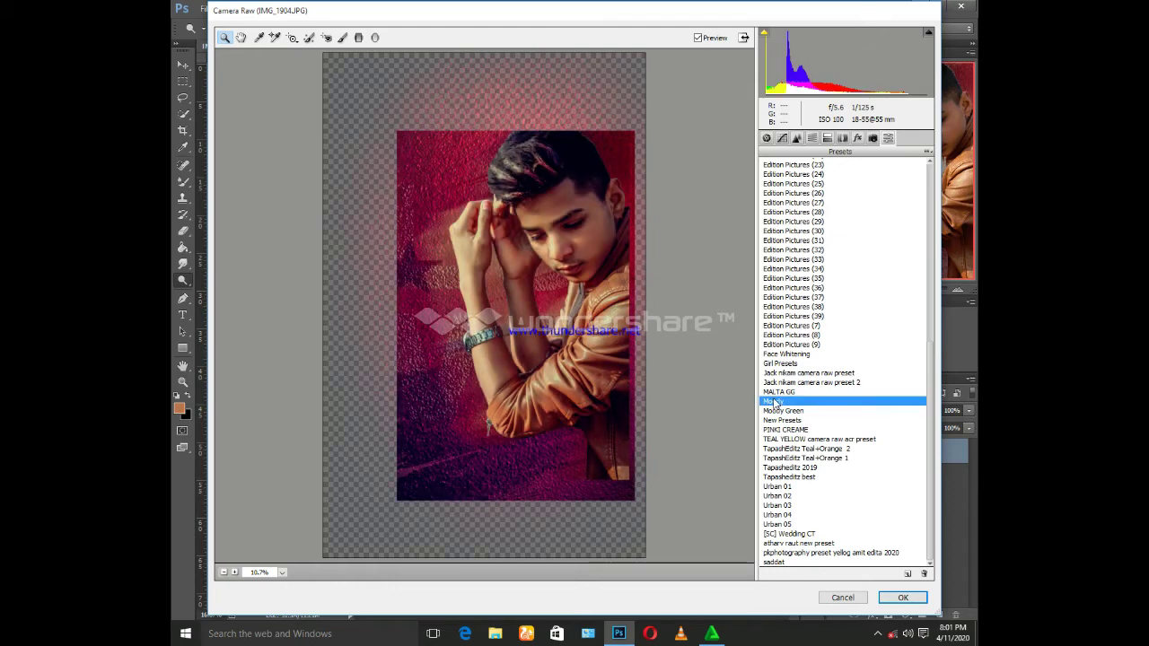
{"action": "left_click", "coordinate": [899, 597]}
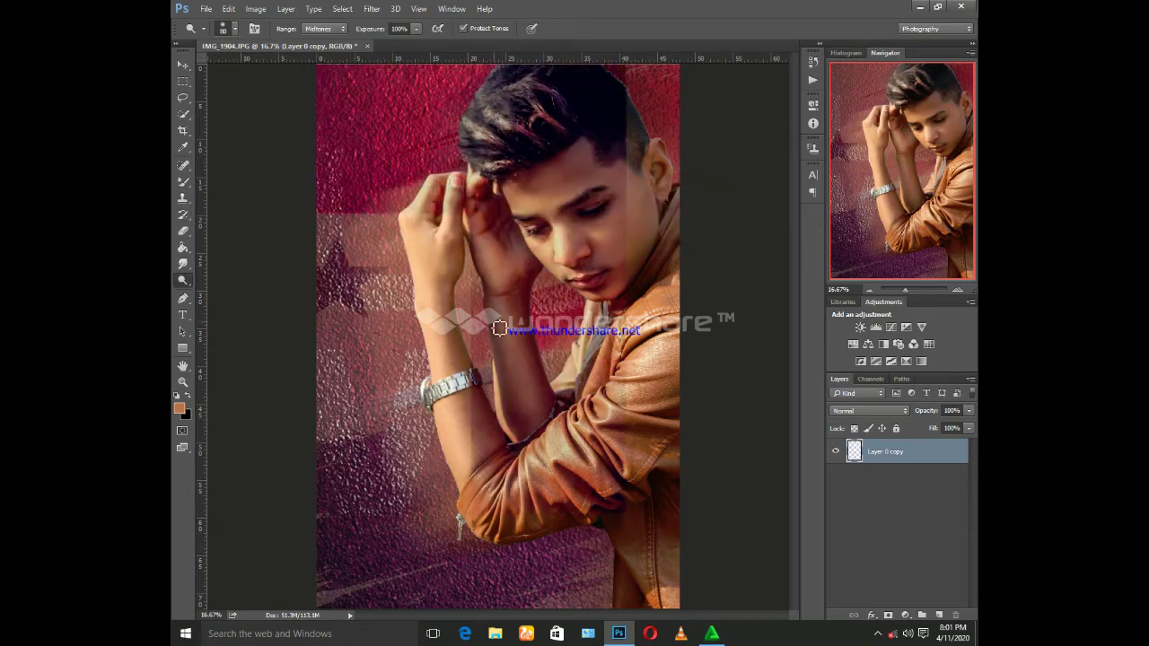
Check the graded image at different zoom levels, then minimize Photoshop.
{"action": "key", "text": "ctrl+minus"}
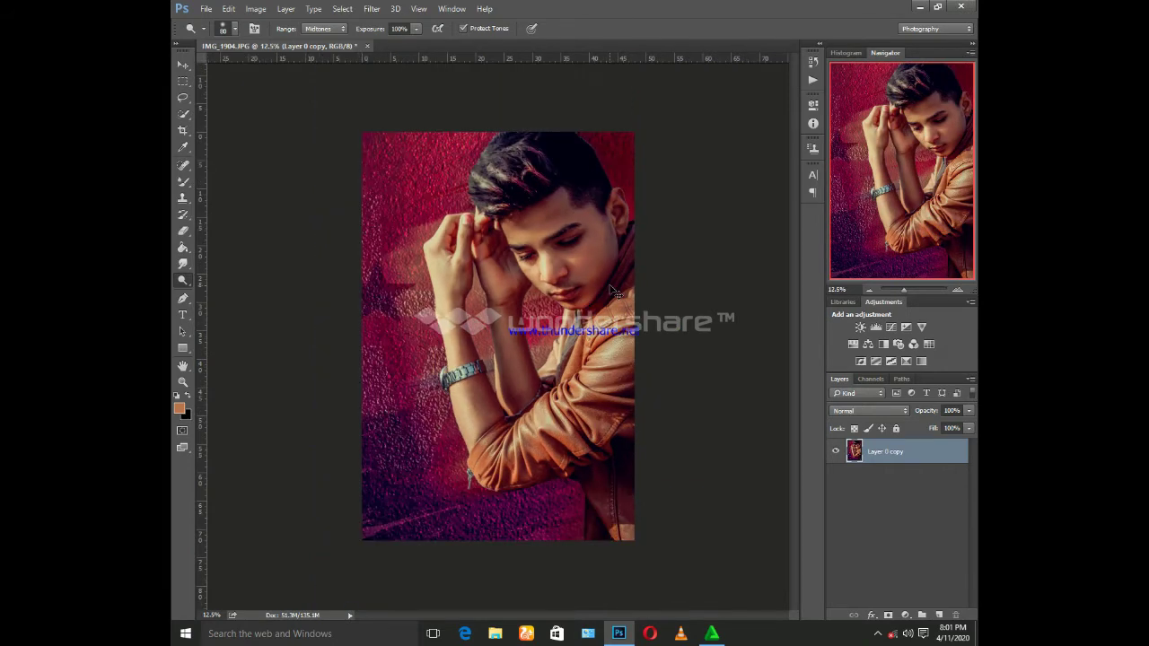
{"action": "key", "text": "ctrl+plus"}
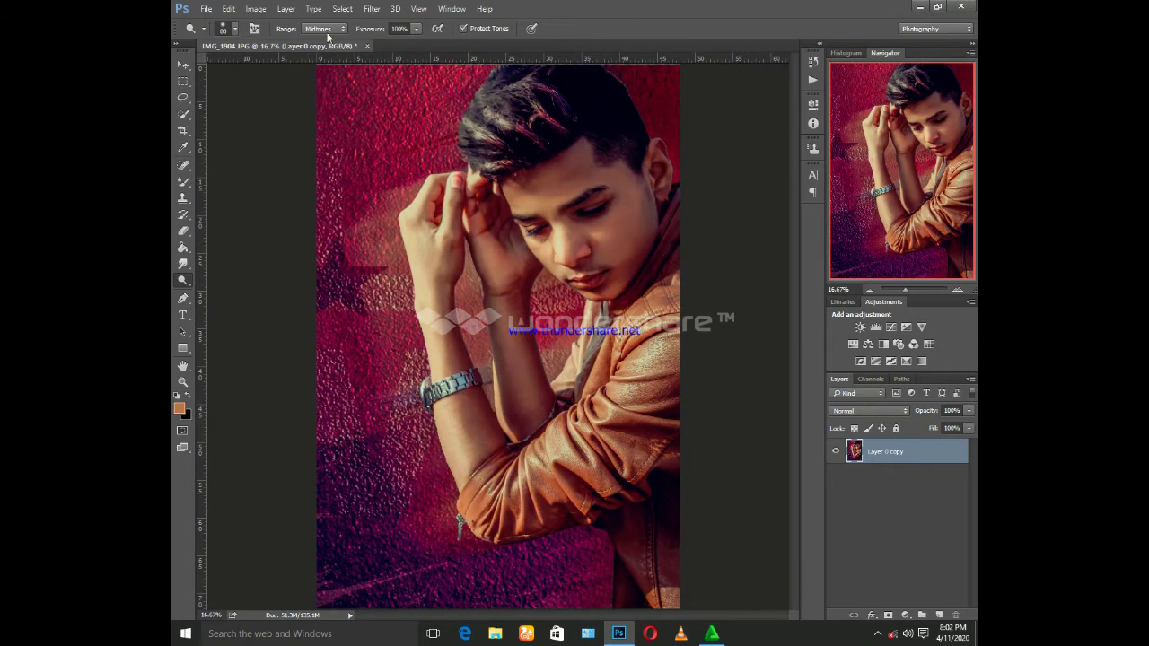
{"action": "left_click", "coordinate": [937, 7]}
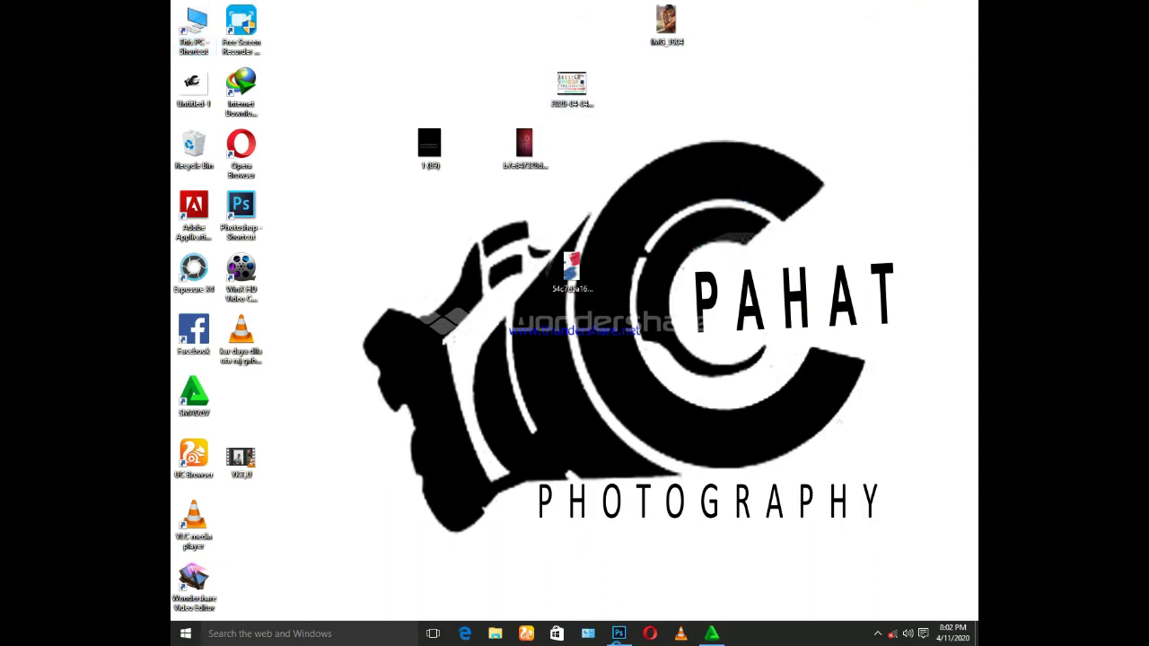
Refresh the views and open the pngs folder on Local Disk (E:) in File Explorer.
{"action": "right_click", "coordinate": [690, 224]}
{"action": "left_click", "coordinate": [743, 261]}
{"action": "right_click", "coordinate": [602, 235]}
{"action": "right_click", "coordinate": [655, 267]}
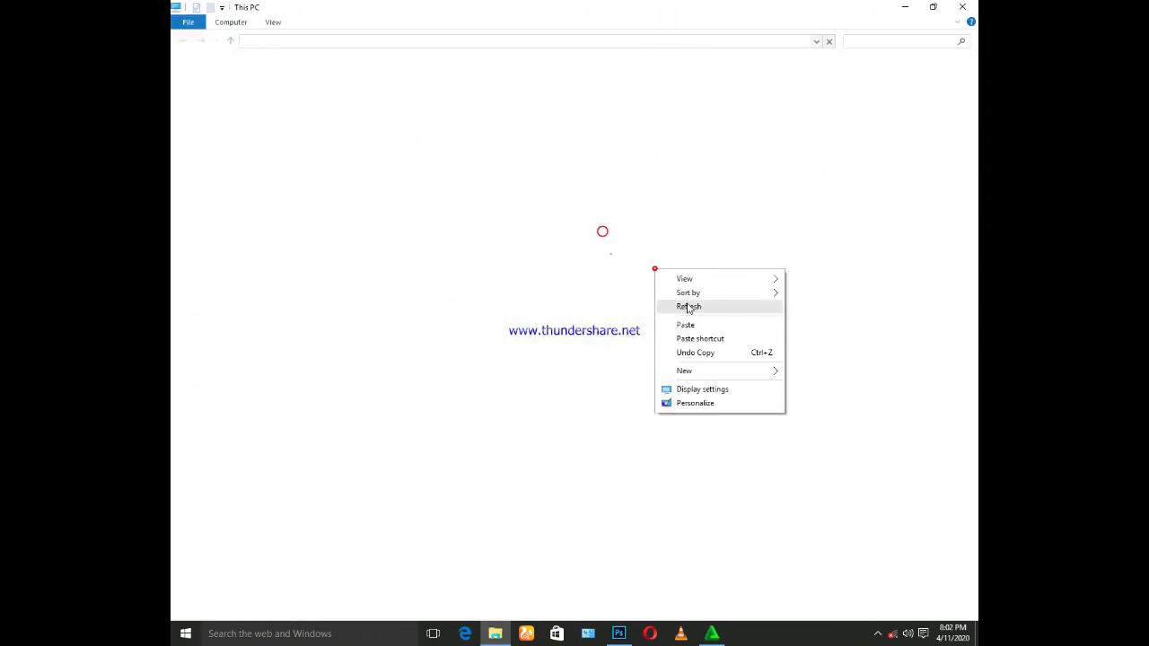
{"action": "left_click", "coordinate": [675, 302]}
{"action": "double_click", "coordinate": [674, 110]}
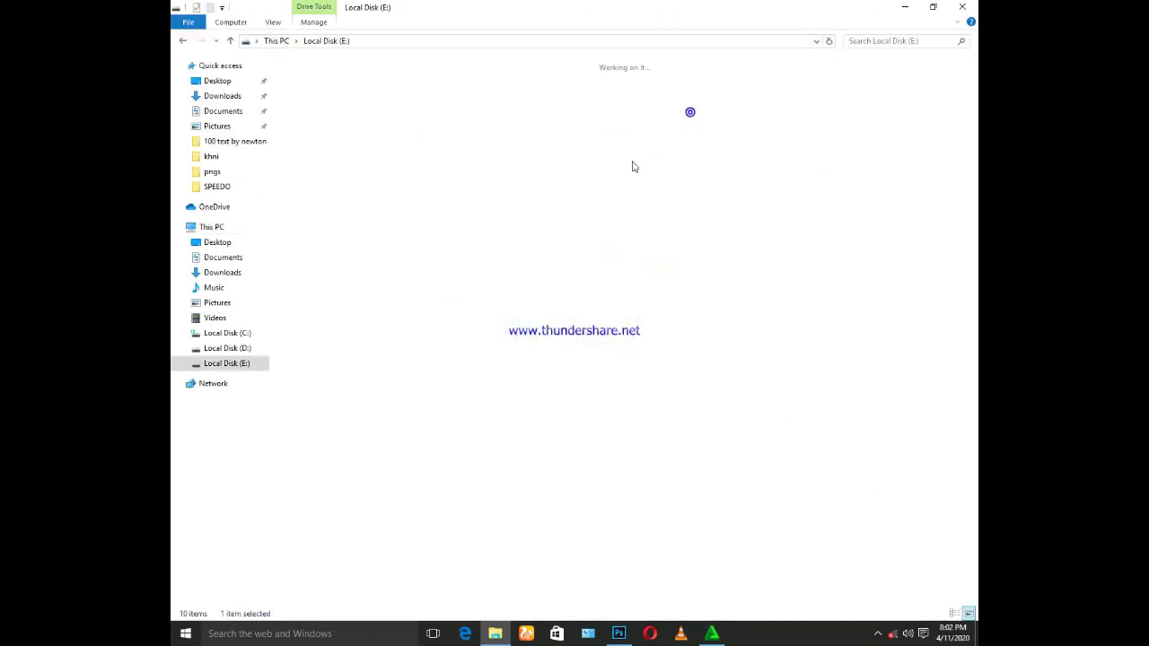
{"action": "double_click", "coordinate": [854, 111]}
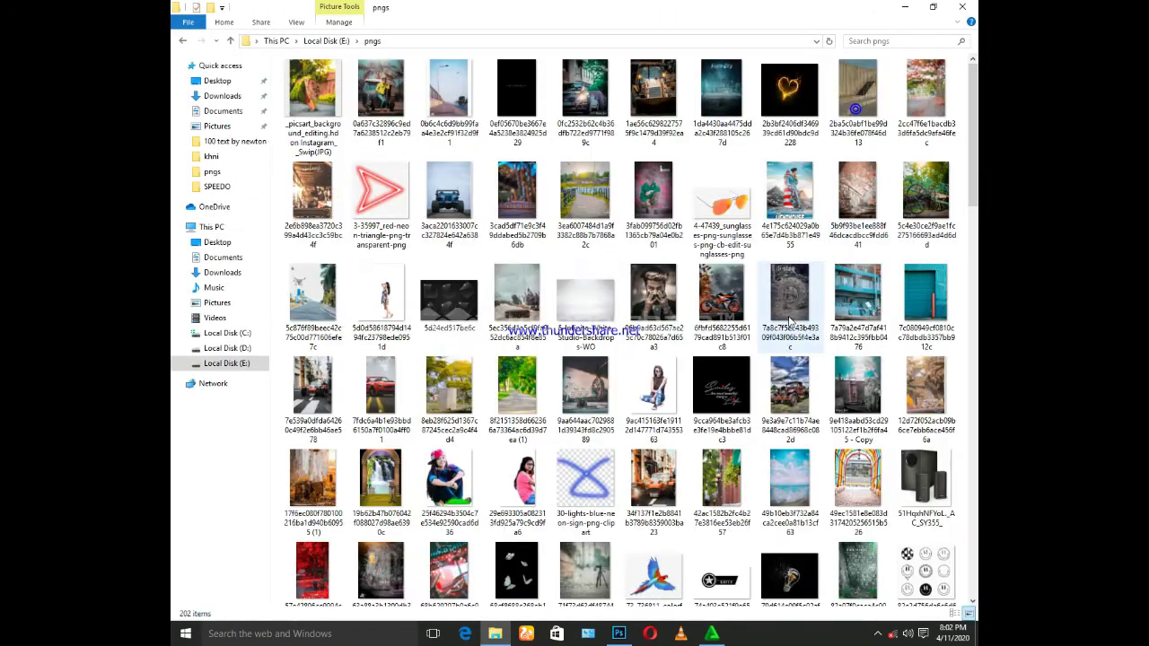
Select the light-stand softbox PNG and drag it into the Photoshop portrait.
{"action": "scroll", "coordinate": [741, 218], "scroll_direction": "down", "scroll_amount": 10}
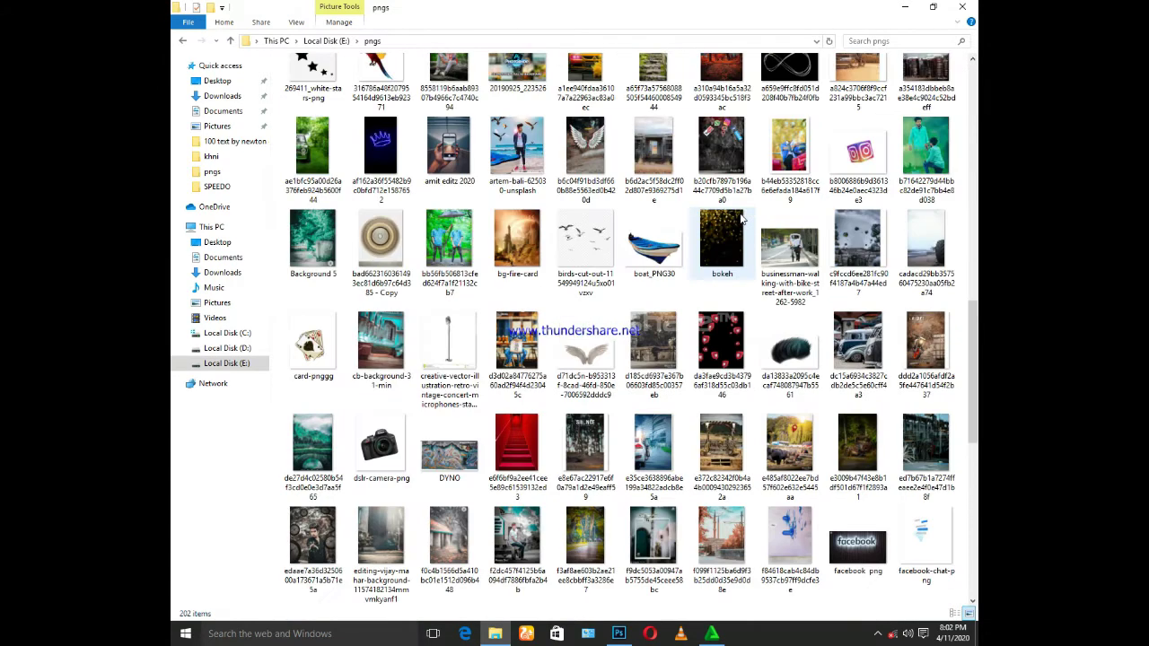
{"action": "scroll", "coordinate": [741, 218], "scroll_direction": "down", "scroll_amount": 5}
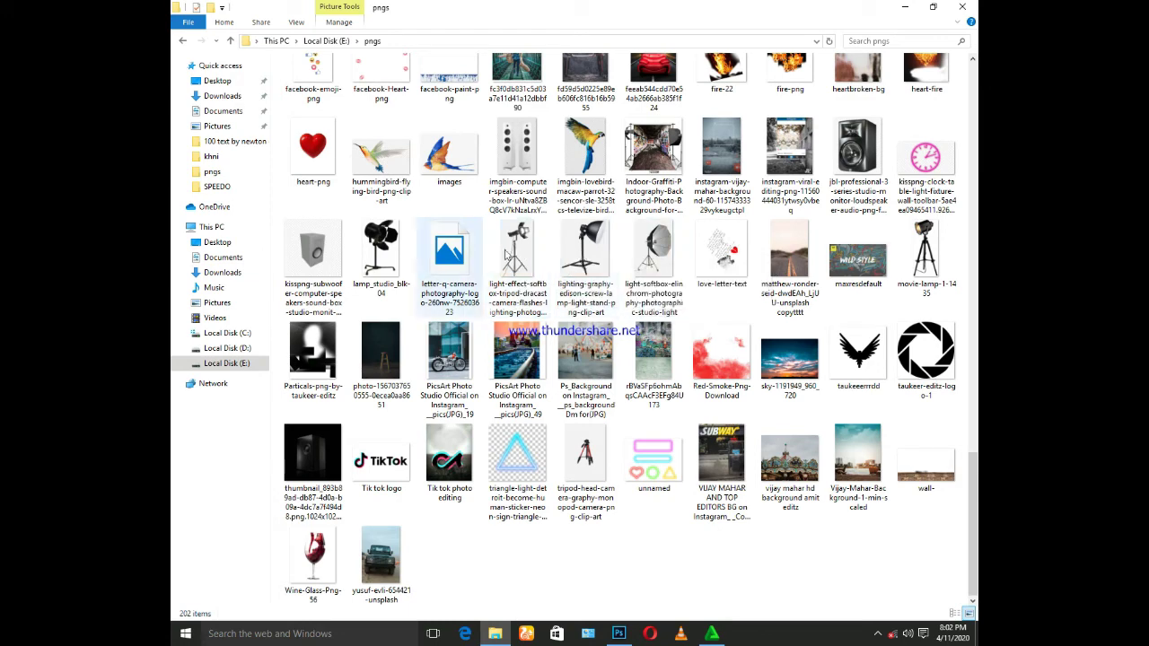
{"action": "left_click", "coordinate": [520, 256]}
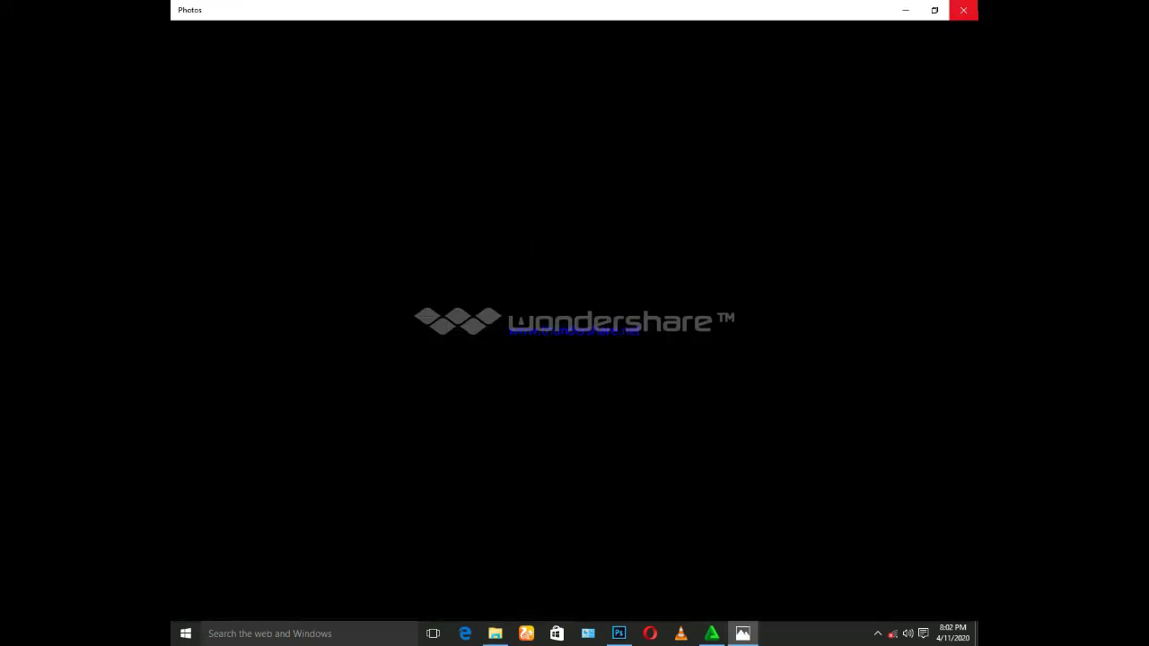
{"action": "left_click", "coordinate": [966, 9]}
{"action": "left_click_drag", "start_coordinate": [606, 458], "coordinate": [619, 639]}
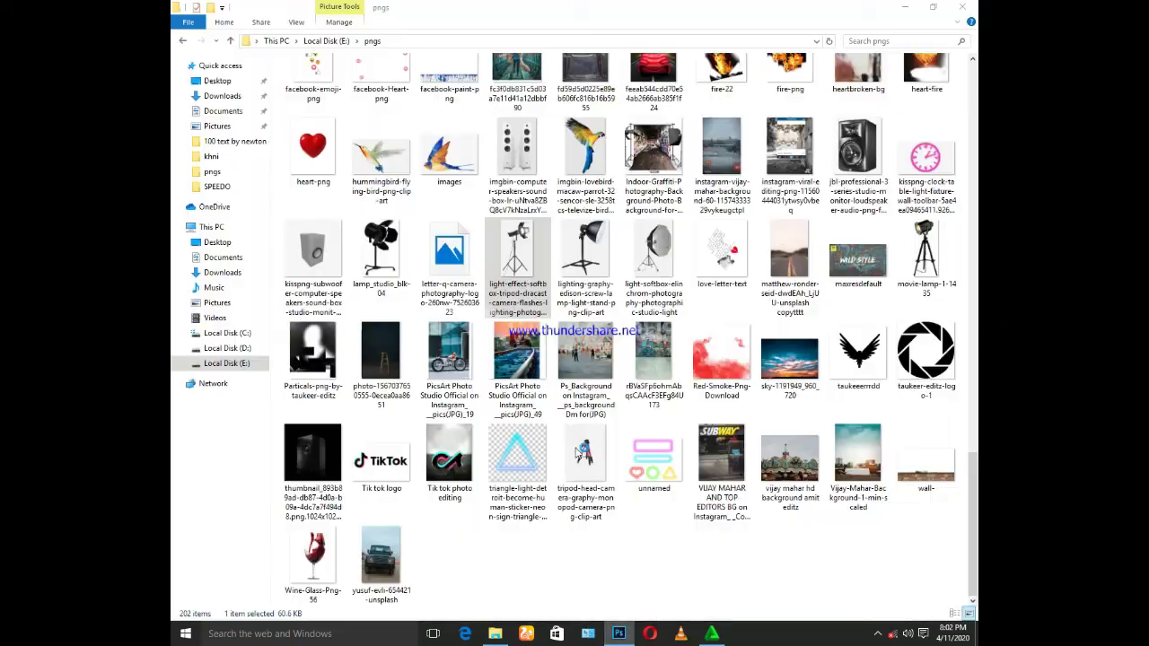
{"action": "left_click", "coordinate": [716, 326]}
{"action": "left_click_drag", "start_coordinate": [586, 260], "coordinate": [586, 549]}
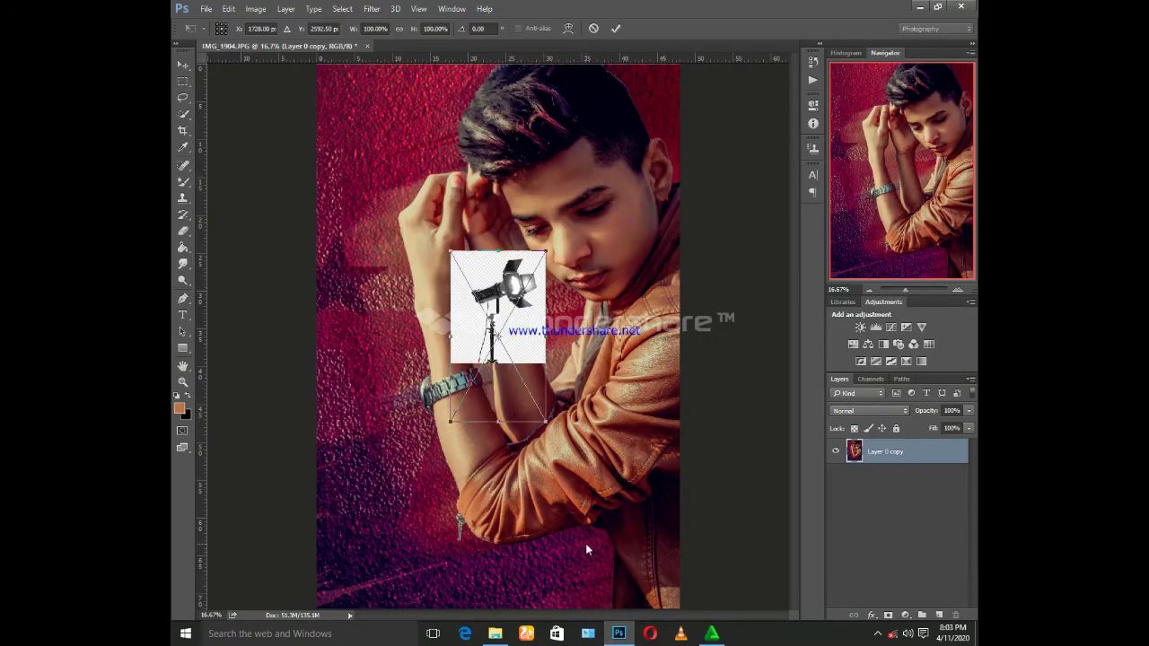
Position the light-stand image at the canvas bottom and commit its placement.
{"action": "mouse_move", "coordinate": [467, 463]}
{"action": "left_mouse_down"}
{"action": "mouse_move", "coordinate": [448, 357]}
{"action": "mouse_move", "coordinate": [604, 613]}
{"action": "left_mouse_up"}
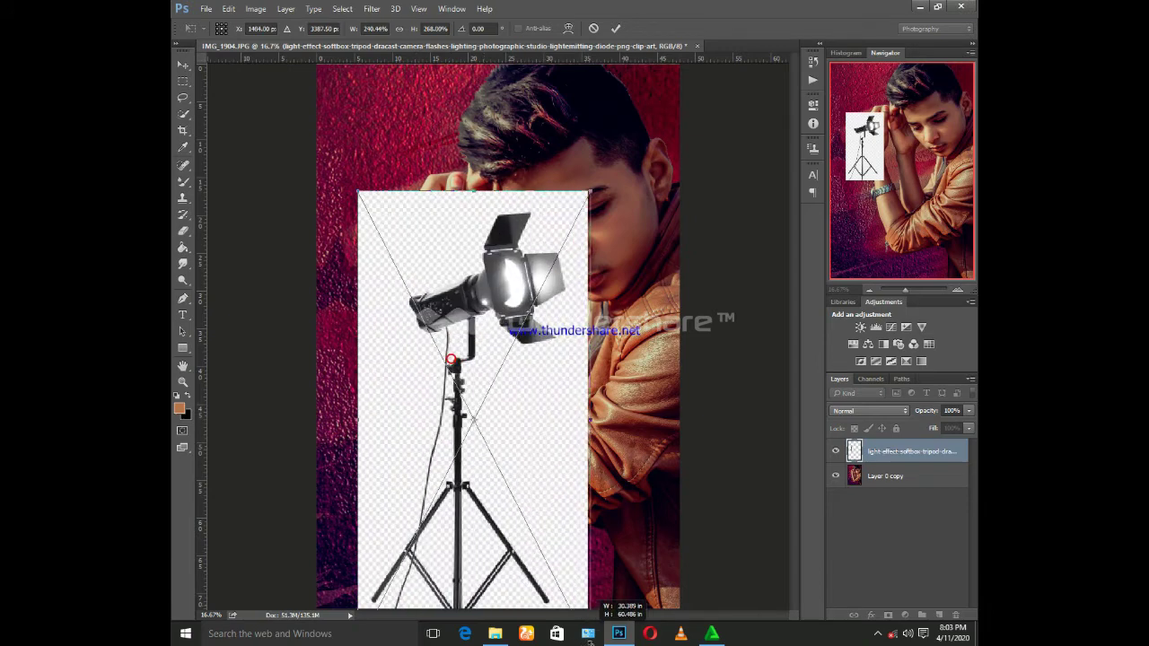
{"action": "left_click_drag", "start_coordinate": [401, 160], "coordinate": [405, 167]}
{"action": "mouse_move", "coordinate": [491, 318]}
{"action": "left_mouse_down"}
{"action": "mouse_move", "coordinate": [464, 592]}
{"action": "mouse_move", "coordinate": [502, 559]}
{"action": "left_mouse_up"}
{"action": "left_click", "coordinate": [618, 29]}
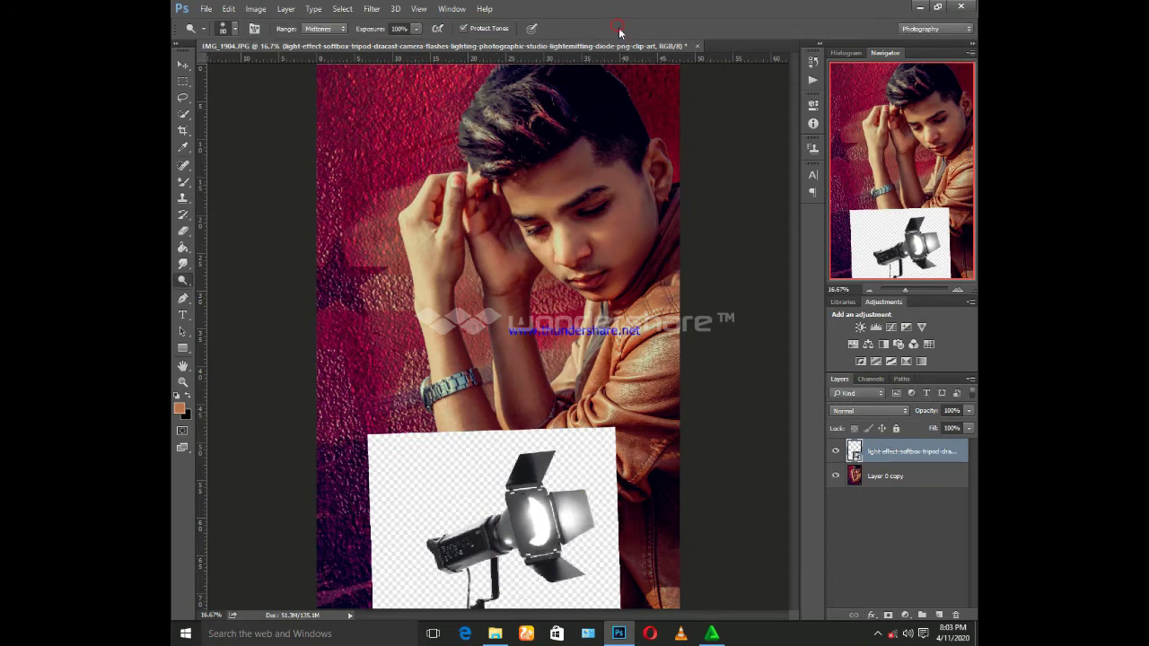
Erase the lamp's white background with the Magic Eraser, adjusting its tolerance.
{"action": "right_click", "coordinate": [184, 231]}
{"action": "left_click", "coordinate": [238, 255]}
{"action": "left_click", "coordinate": [406, 459]}
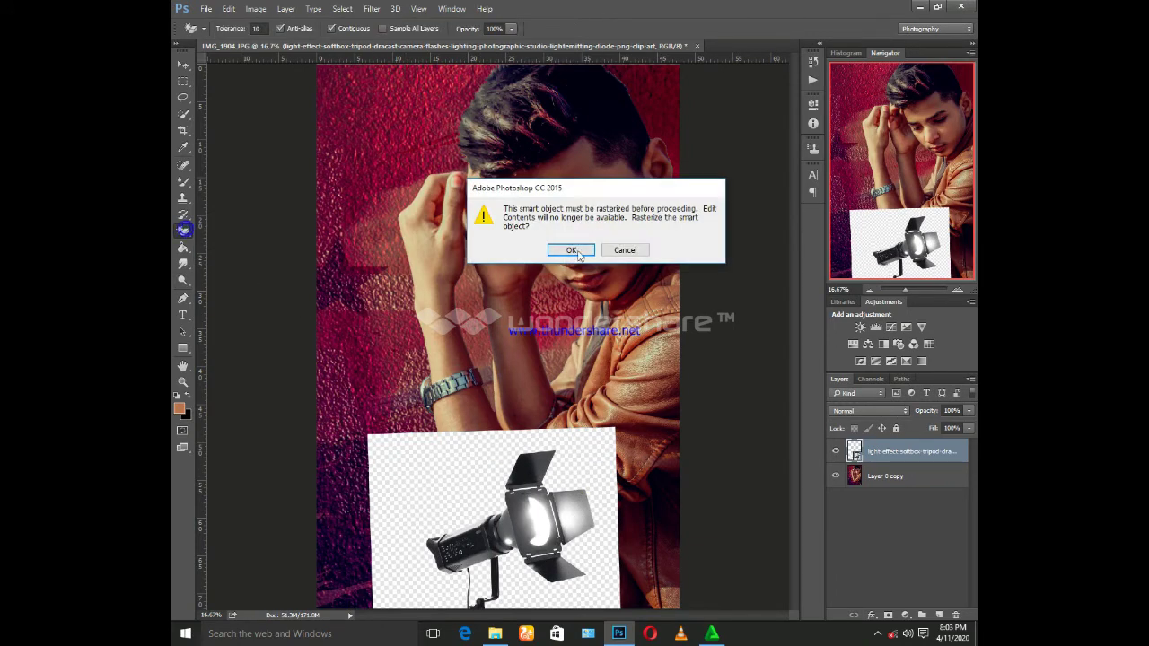
{"action": "left_click", "coordinate": [574, 255]}
{"action": "left_click", "coordinate": [433, 471]}
{"action": "left_click", "coordinate": [483, 471]}
{"action": "left_click", "coordinate": [260, 28]}
{"action": "type", "text": "500"}
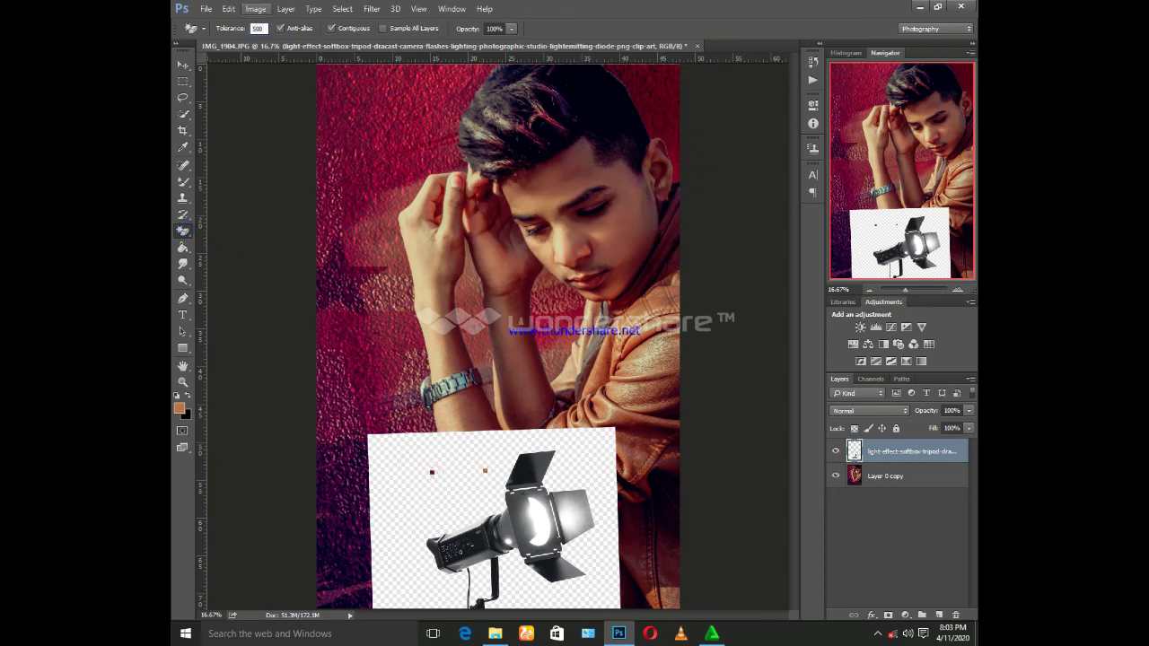
{"action": "key", "text": "Return"}
{"action": "key", "text": "Return"}
{"action": "left_click", "coordinate": [427, 481]}
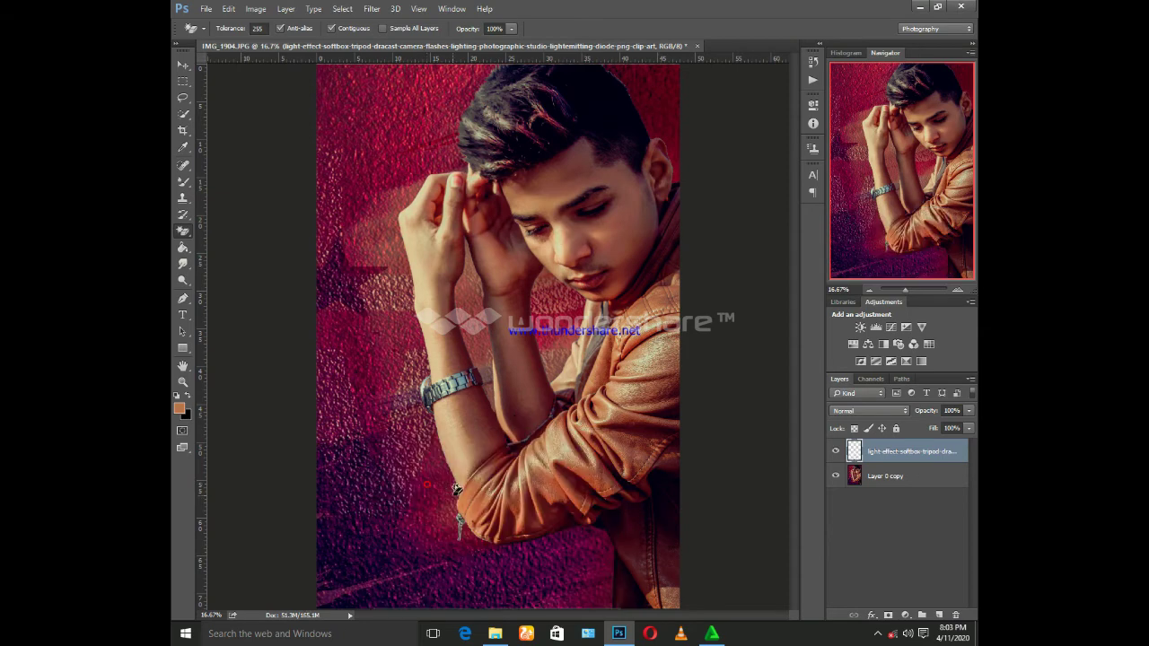
Retry erasing at tolerance 4, undo the results, and drag the lamp layer to the trash.
{"action": "key", "text": "Delete"}
{"action": "key", "text": "ctrl+z"}
{"action": "left_click", "coordinate": [262, 28]}
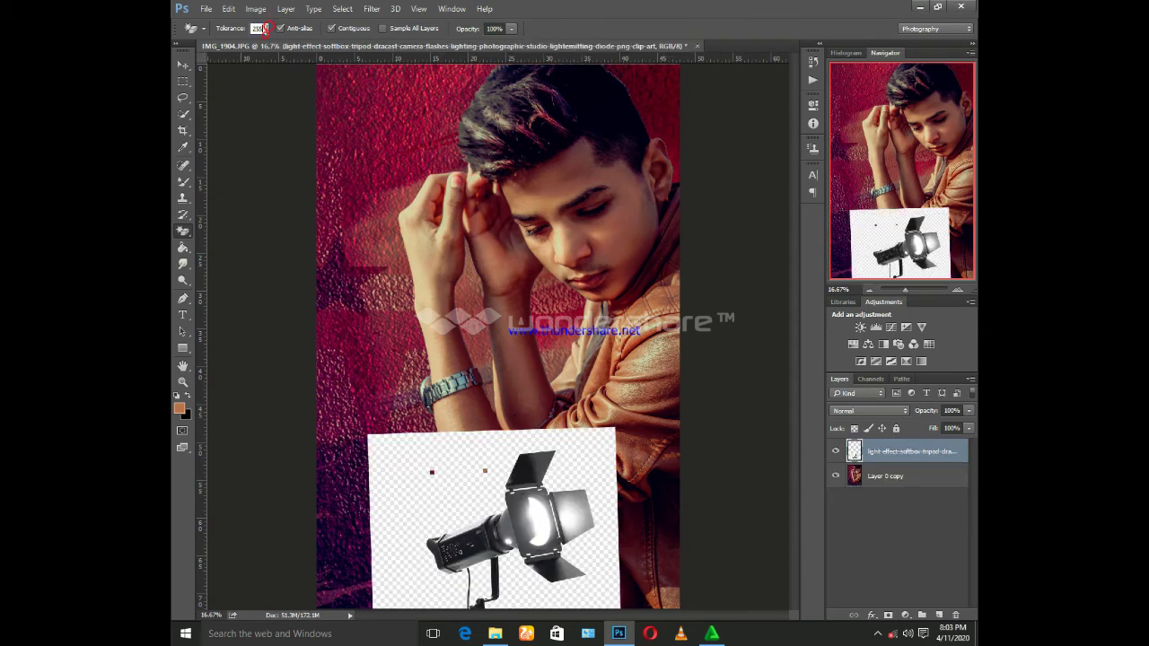
{"action": "type", "text": "4"}
{"action": "left_click", "coordinate": [447, 463]}
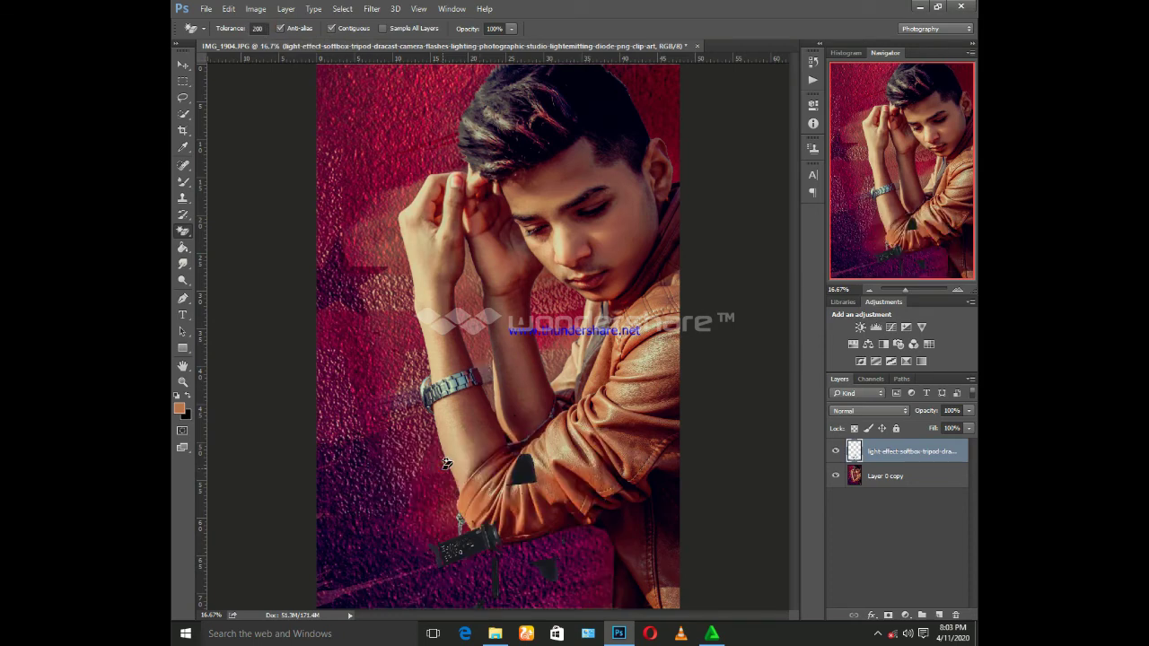
{"action": "key", "text": "ctrl+z"}
{"action": "left_click", "coordinate": [391, 436]}
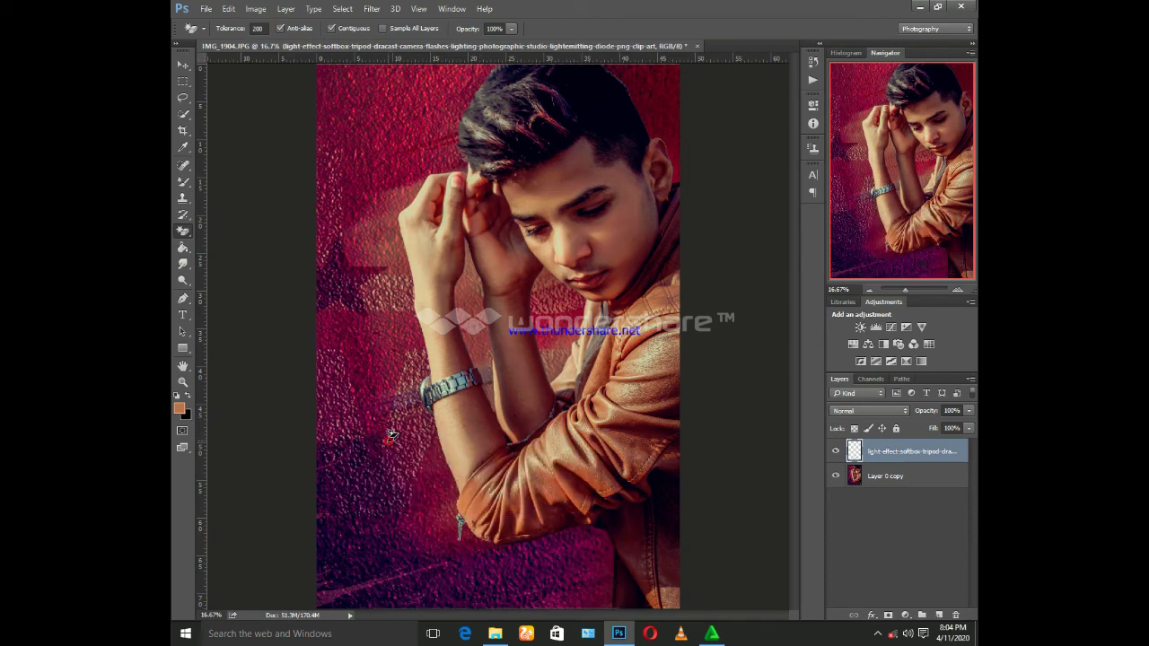
{"action": "key", "text": "ctrl+z"}
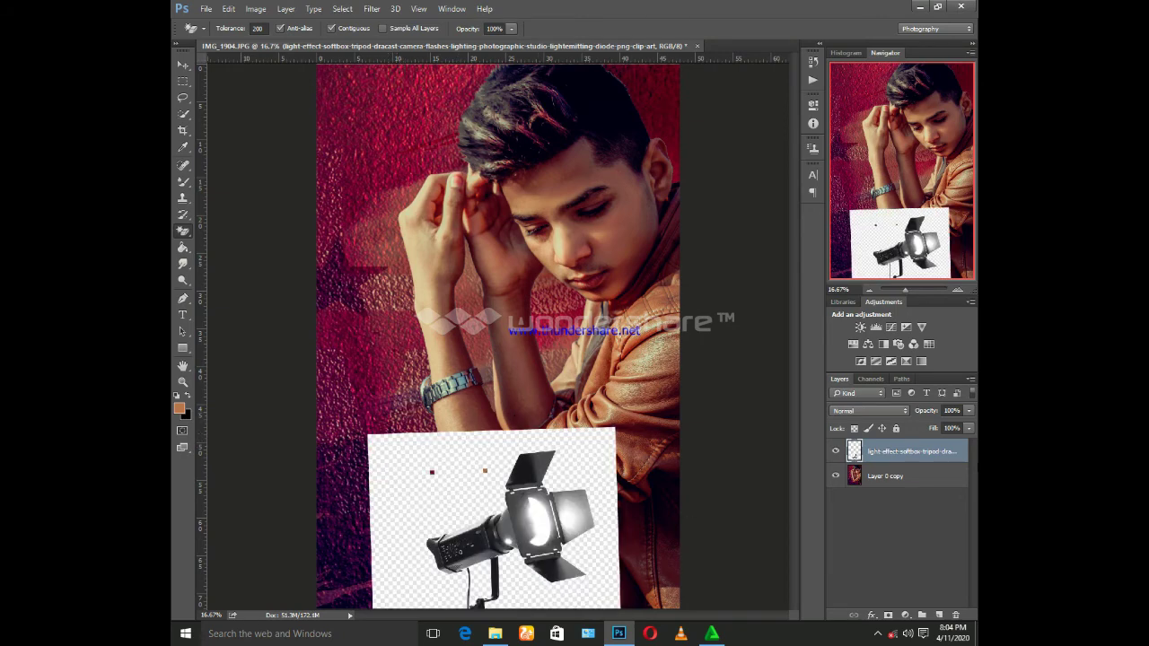
{"action": "left_click_drag", "start_coordinate": [962, 449], "coordinate": [955, 614]}
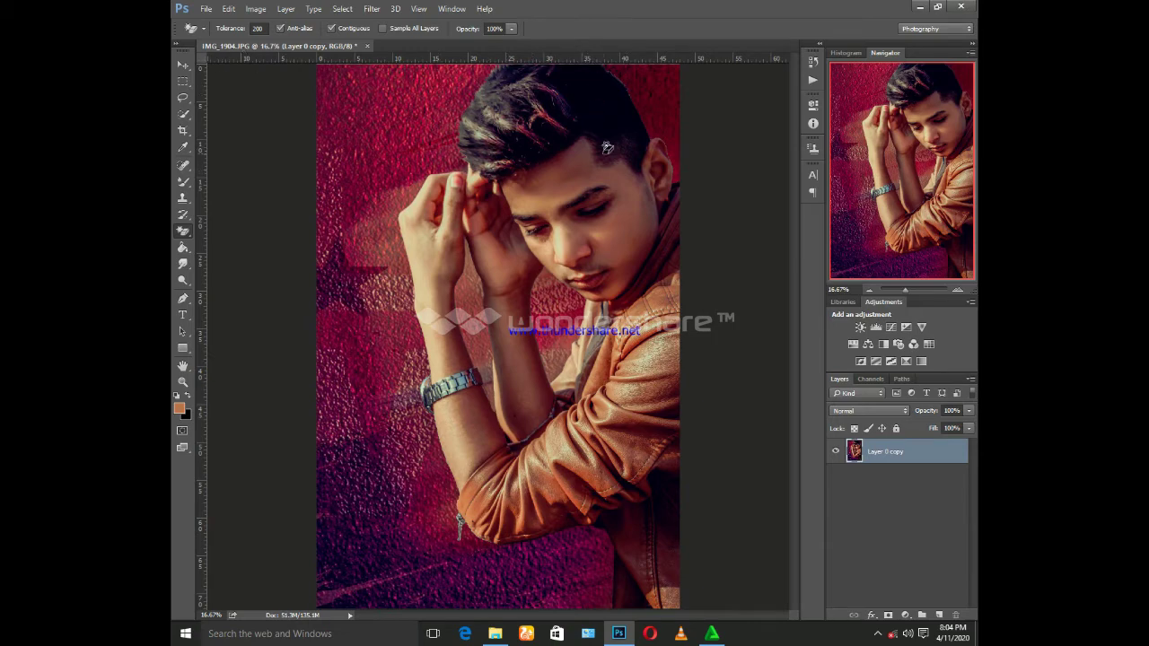
Play the Retouching action from the Actions panel, opening Camera Raw.
{"action": "left_click", "coordinate": [371, 8]}
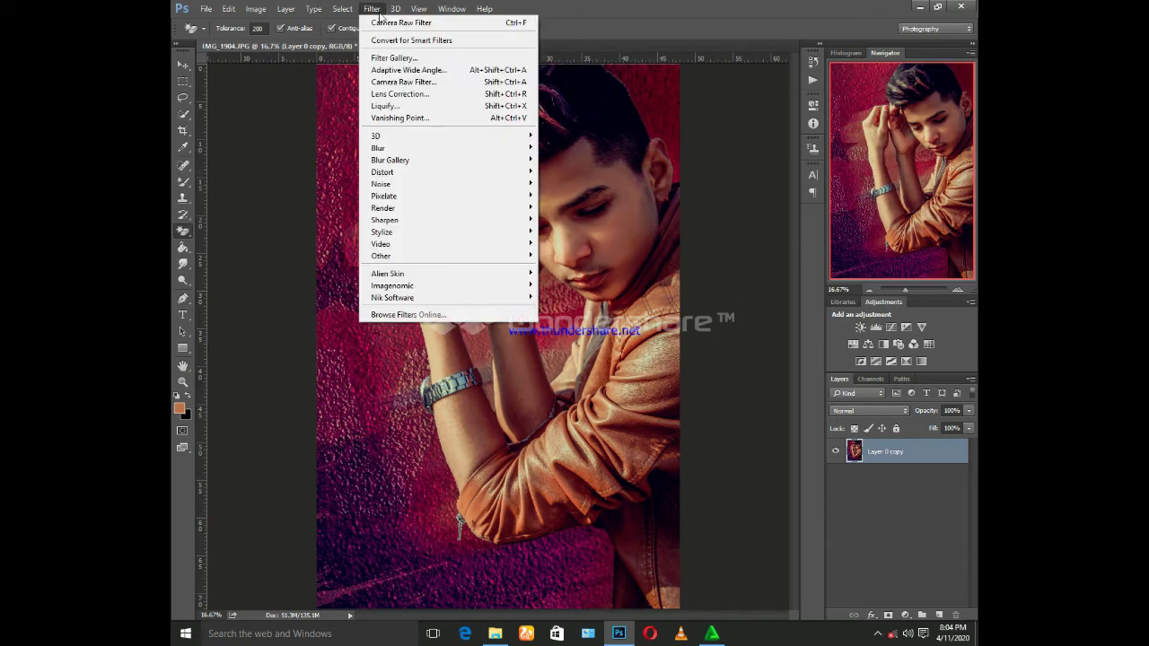
{"action": "left_click", "coordinate": [813, 80]}
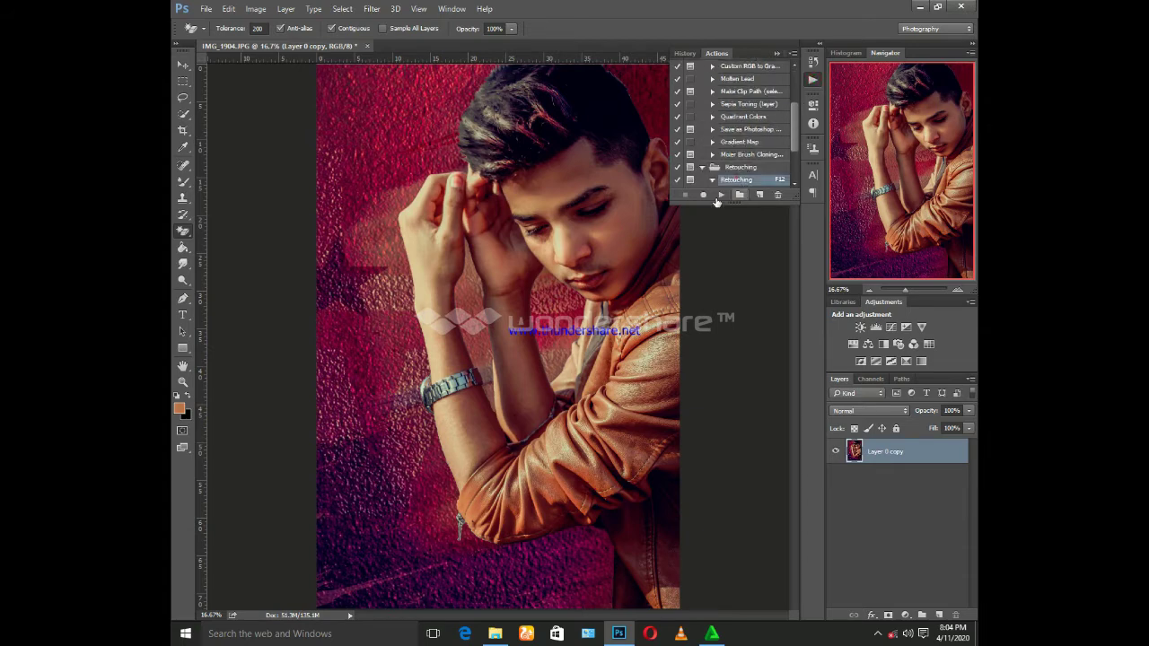
{"action": "left_click", "coordinate": [720, 195]}
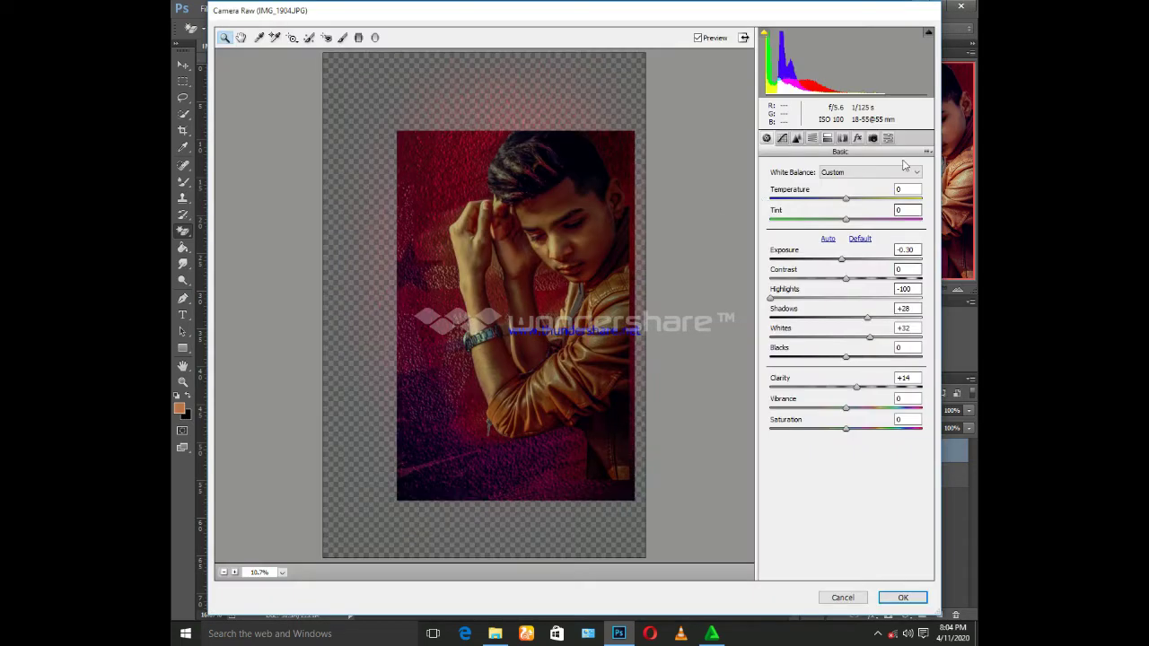
Set Shadows to +41 and apply, then raise Highlights in the second Camera Raw pass.
{"action": "left_click", "coordinate": [867, 319]}
{"action": "left_click_drag", "start_coordinate": [869, 325], "coordinate": [879, 324]}
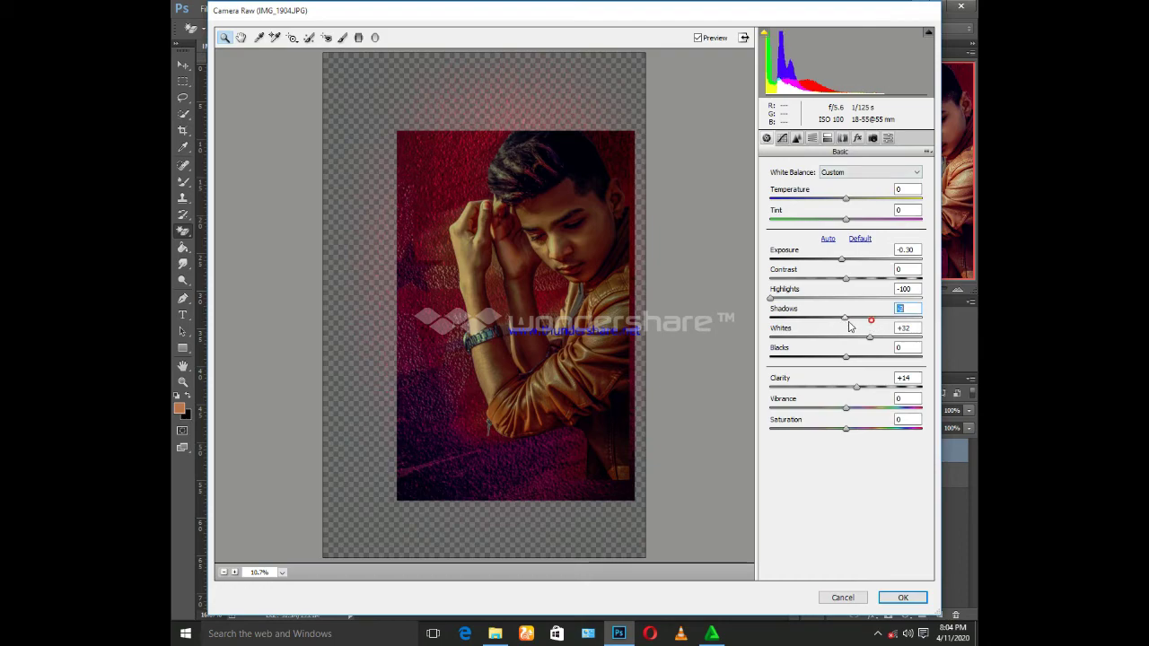
{"action": "left_click", "coordinate": [903, 597]}
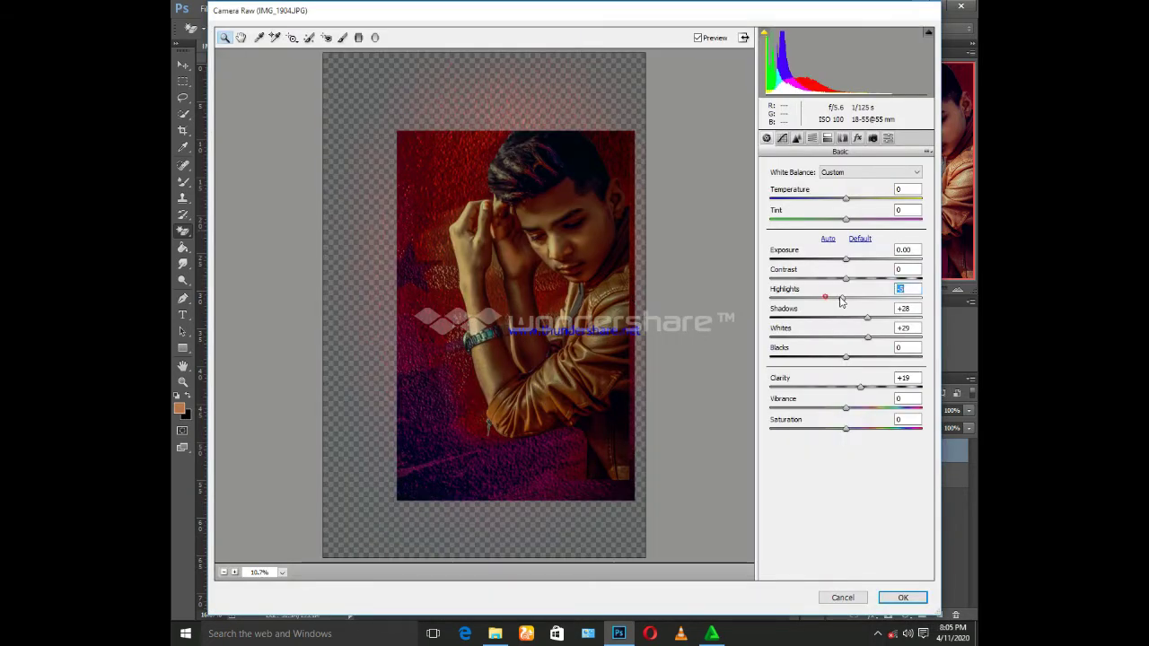
{"action": "left_click_drag", "start_coordinate": [827, 298], "coordinate": [857, 303]}
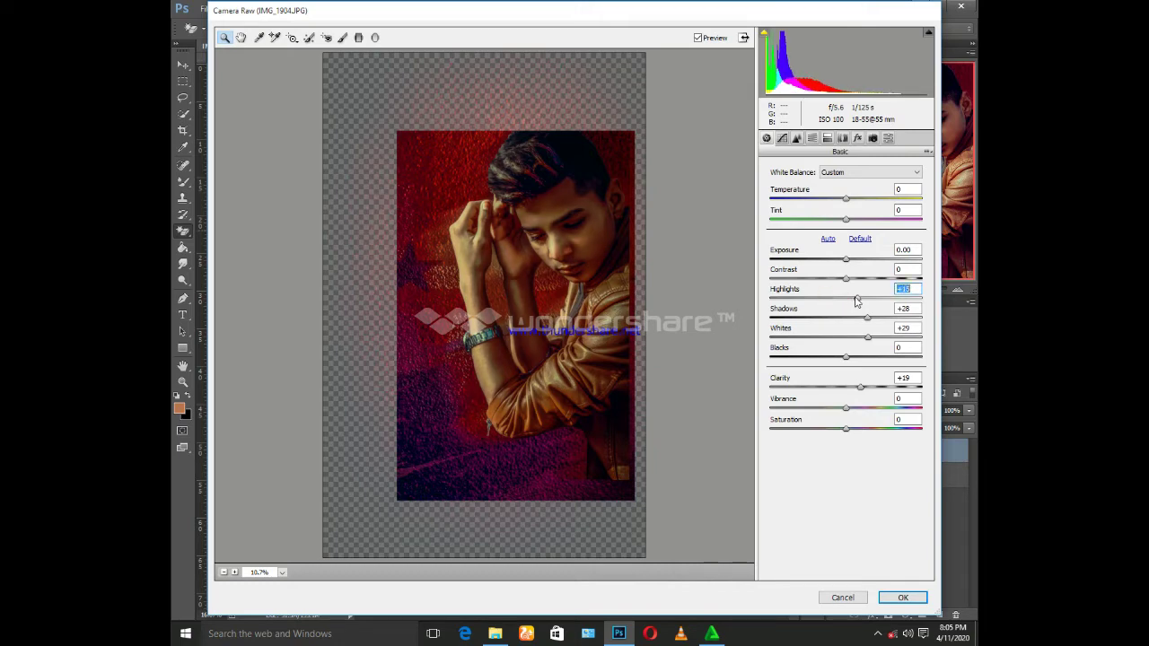
Set Post Crop Vignetting to Amount -35, Midpoint 10, Roundness +100, Feather 100 and apply.
{"action": "left_click", "coordinate": [857, 137]}
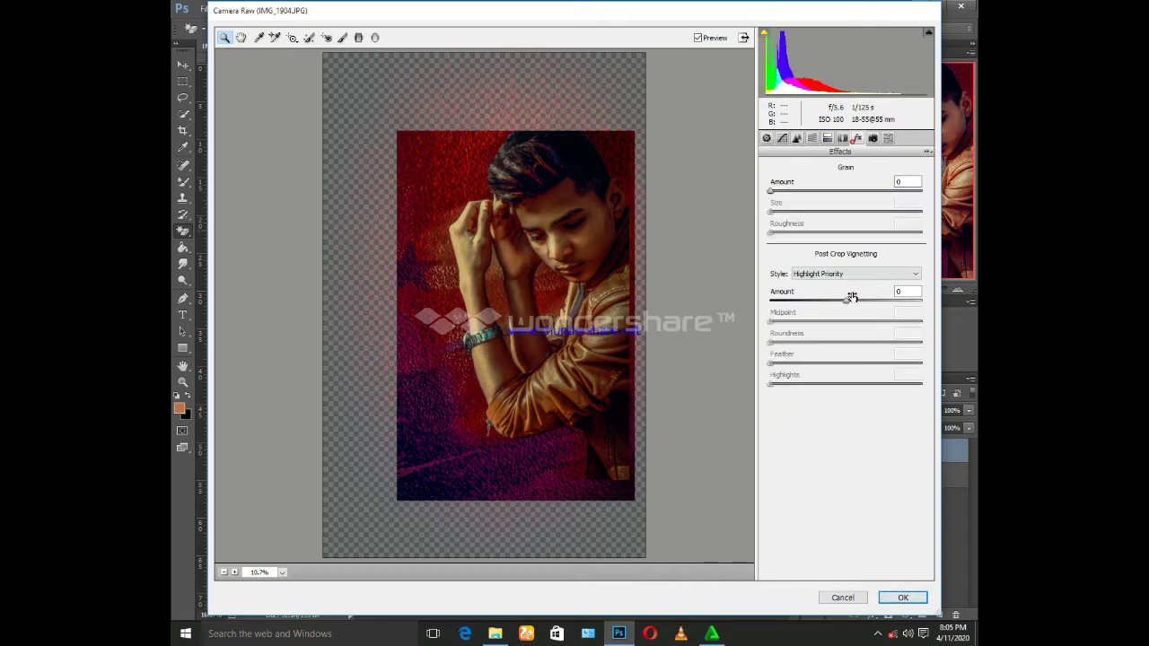
{"action": "mouse_move", "coordinate": [846, 301]}
{"action": "left_mouse_down"}
{"action": "mouse_move", "coordinate": [818, 302]}
{"action": "mouse_move", "coordinate": [812, 322]}
{"action": "mouse_move", "coordinate": [841, 342]}
{"action": "mouse_move", "coordinate": [820, 362]}
{"action": "mouse_move", "coordinate": [886, 384]}
{"action": "left_mouse_up"}
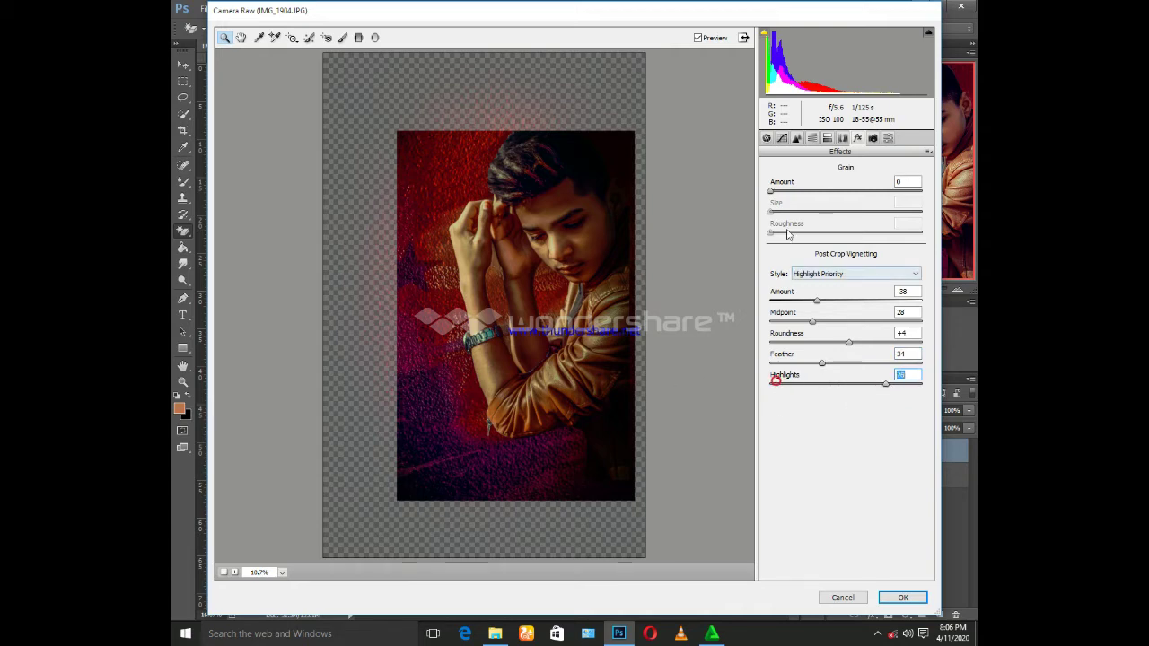
{"action": "mouse_move", "coordinate": [815, 299]}
{"action": "left_mouse_down"}
{"action": "mouse_move", "coordinate": [806, 300]}
{"action": "mouse_move", "coordinate": [820, 302]}
{"action": "left_mouse_up"}
{"action": "left_click_drag", "start_coordinate": [849, 342], "coordinate": [931, 348]}
{"action": "left_click_drag", "start_coordinate": [825, 361], "coordinate": [950, 364]}
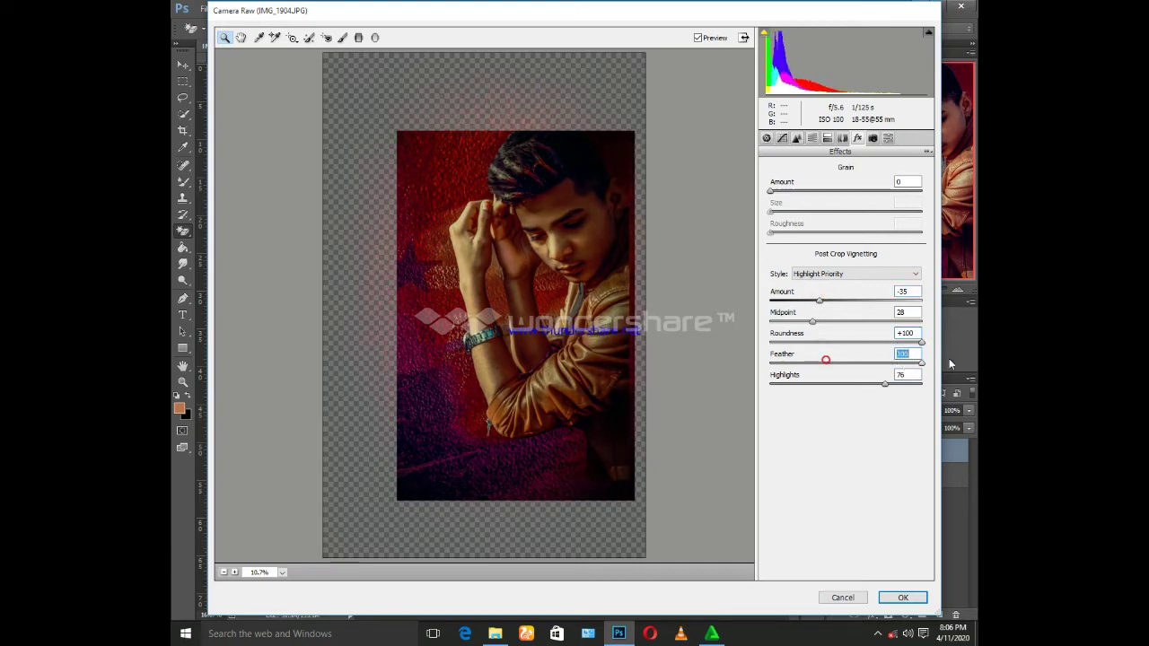
{"action": "mouse_move", "coordinate": [813, 322]}
{"action": "left_mouse_down"}
{"action": "mouse_move", "coordinate": [884, 323]}
{"action": "mouse_move", "coordinate": [770, 321]}
{"action": "left_mouse_up"}
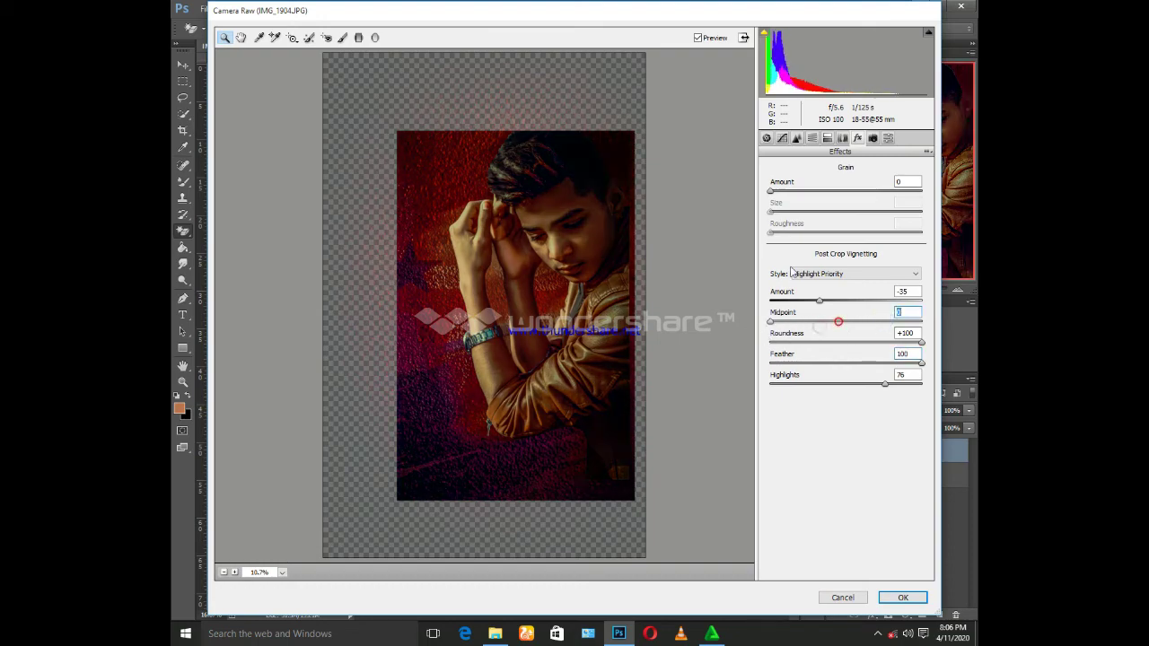
{"action": "left_click", "coordinate": [787, 321]}
{"action": "left_click", "coordinate": [902, 598]}
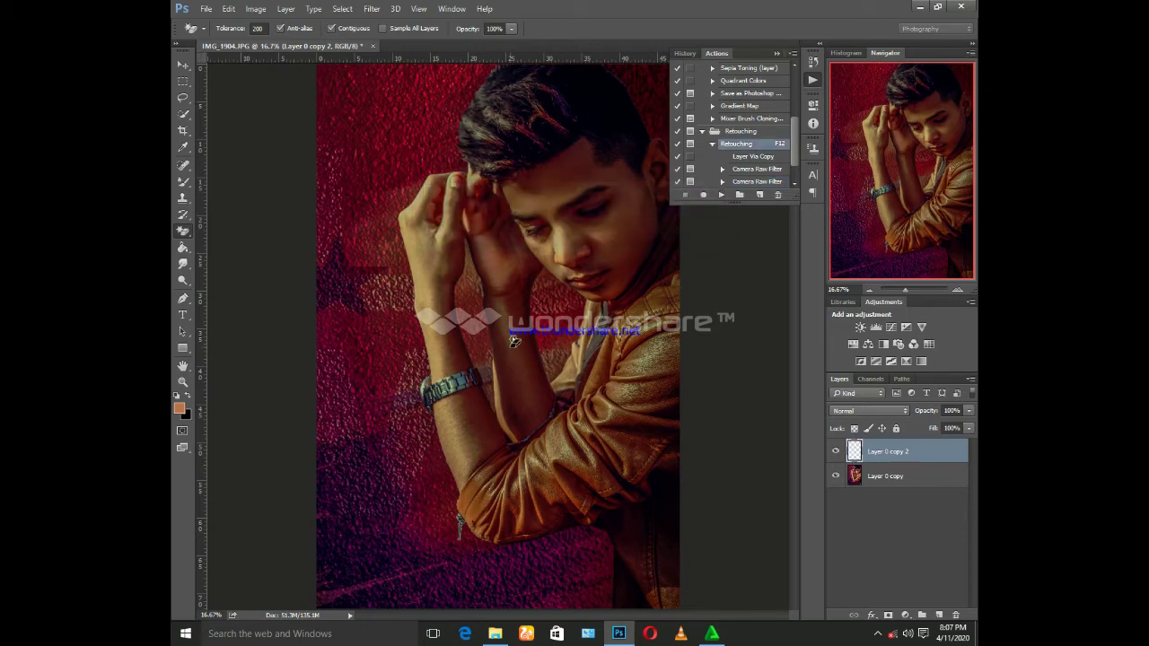
Merge the two photo layers with Ctrl+E and add a new empty layer.
{"action": "left_click", "coordinate": [777, 54]}
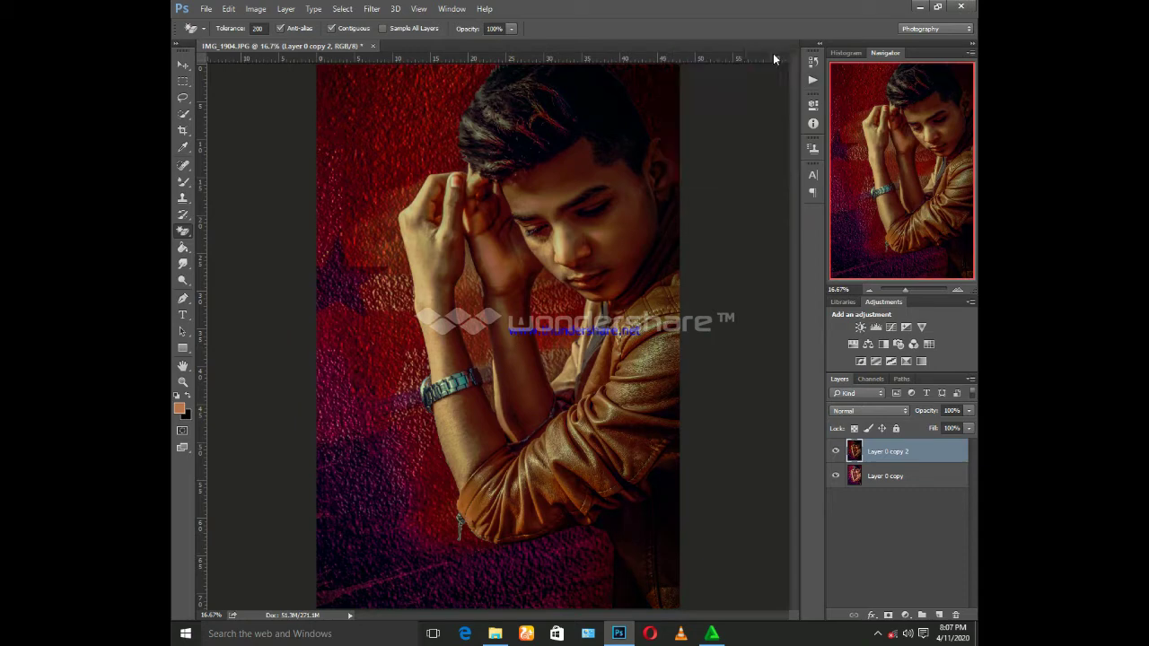
{"action": "left_click", "coordinate": [881, 478], "text": "shift"}
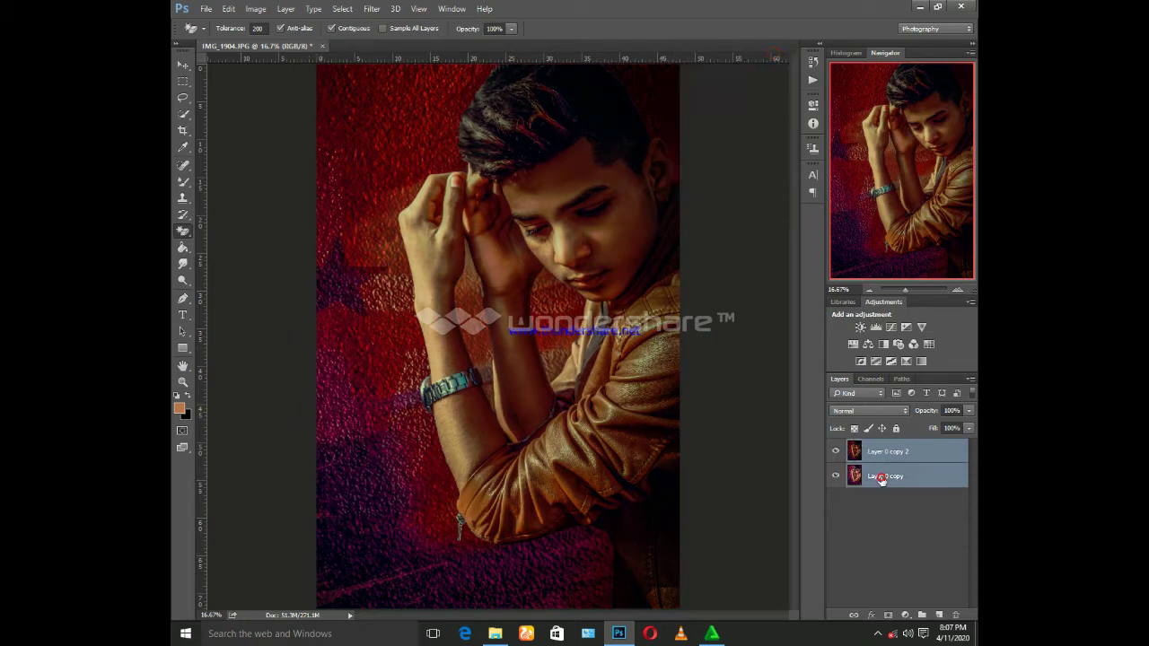
{"action": "key", "text": "ctrl+e"}
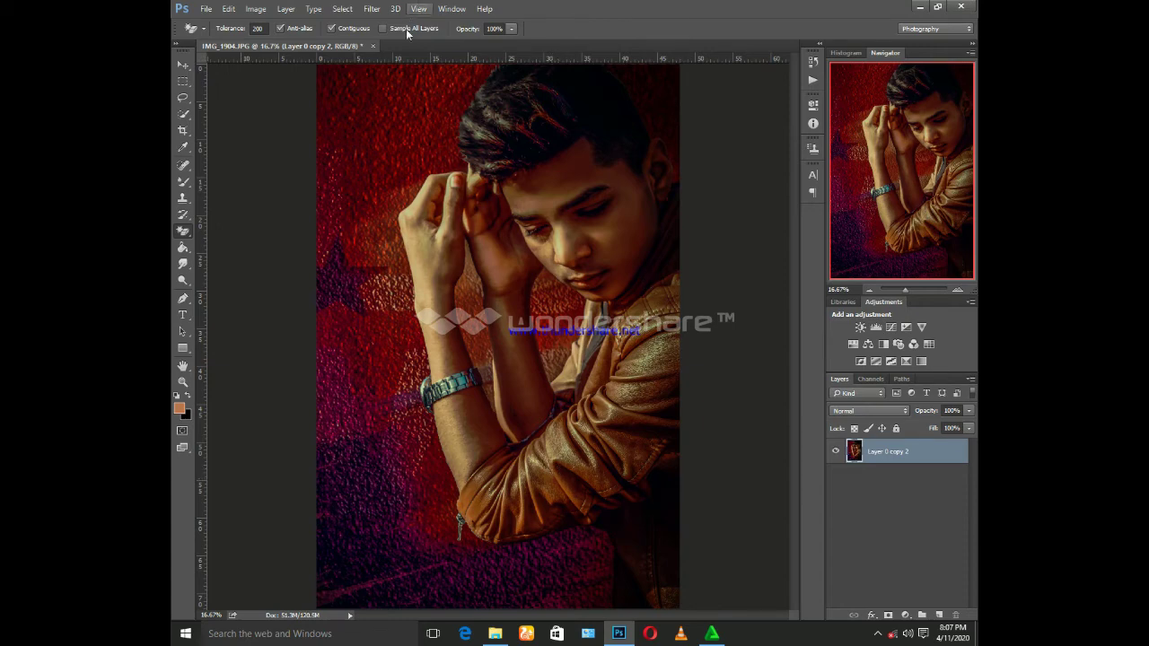
{"action": "left_click", "coordinate": [939, 615]}
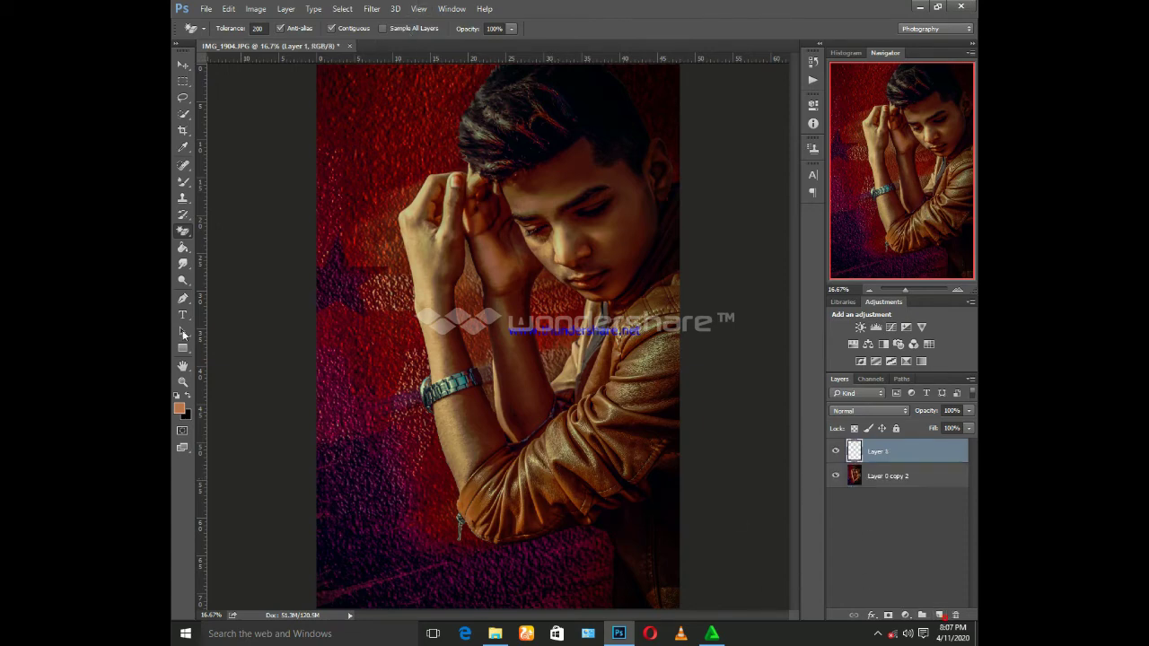
Paint a soft round black dab on the new layer with the Brush tool.
{"action": "left_click", "coordinate": [184, 182]}
{"action": "key", "text": "shift+b"}
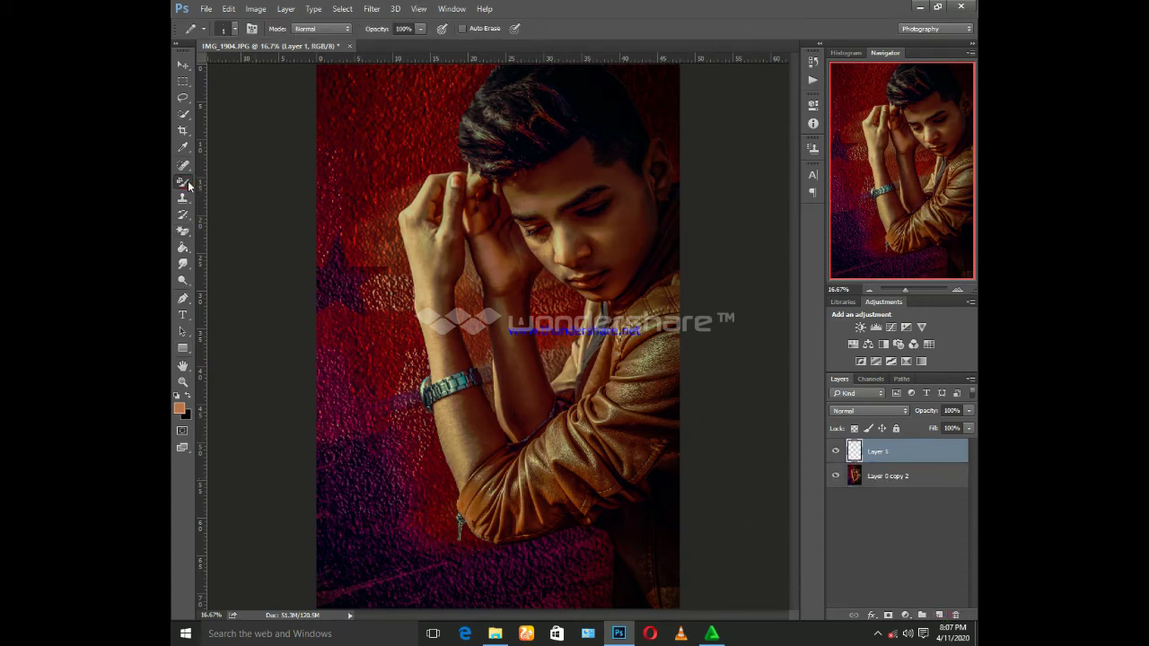
{"action": "key", "text": "shift+b"}
{"action": "key", "text": "shift+b"}
{"action": "key", "text": "shift+b"}
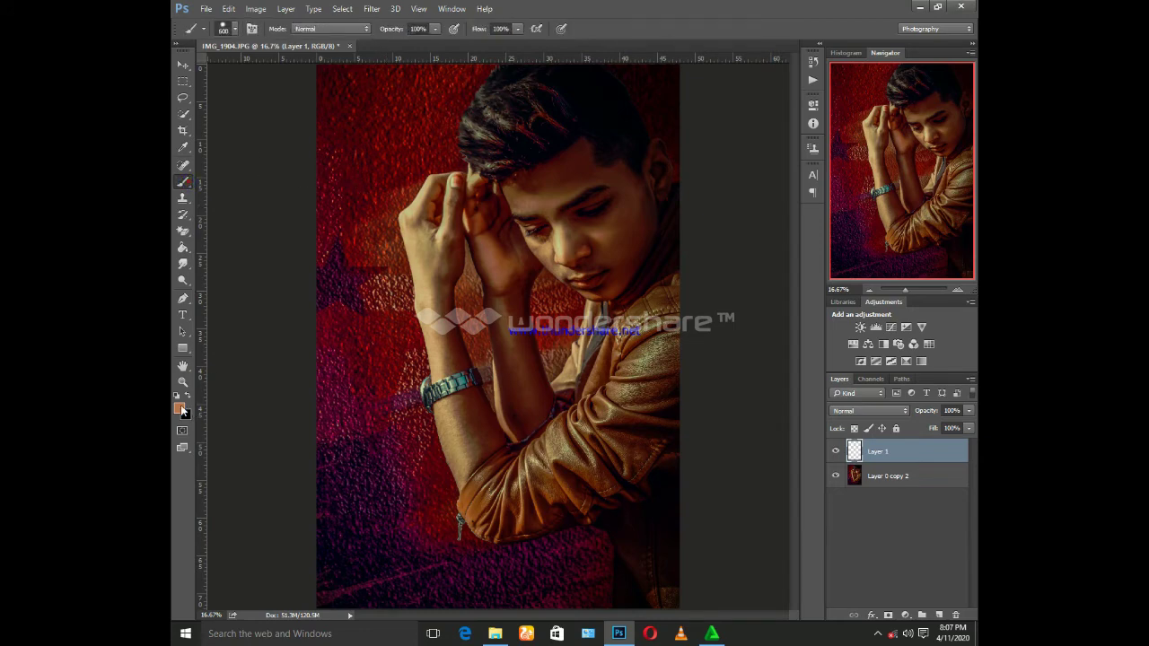
{"action": "left_click", "coordinate": [180, 408]}
{"action": "left_click", "coordinate": [710, 157]}
{"action": "left_click", "coordinate": [392, 457]}
{"action": "key", "text": "ctrl+z"}
{"action": "right_click", "coordinate": [448, 346]}
{"action": "left_click", "coordinate": [576, 370]}
{"action": "key", "text": "Return"}
{"action": "key", "text": "ctrl+z"}
Scale the black dab up with Ctrl+T to cover the portrait's lower half and commit.
{"action": "key", "text": "ctrl+t"}
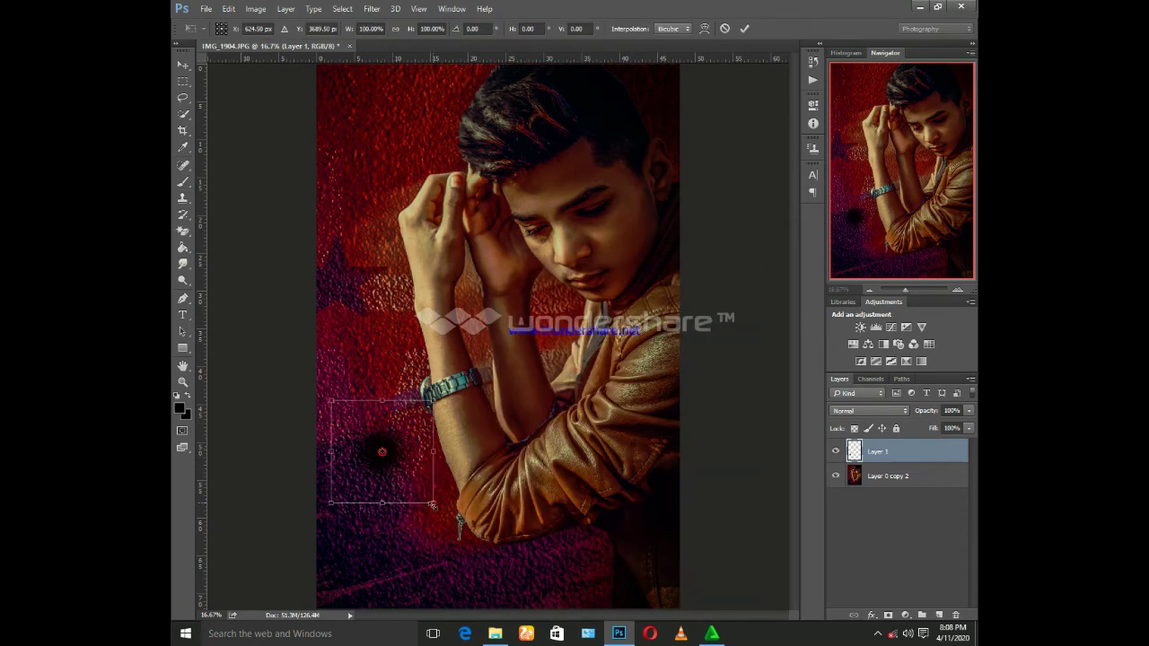
{"action": "mouse_move", "coordinate": [436, 500]}
{"action": "left_mouse_down"}
{"action": "mouse_move", "coordinate": [756, 643]}
{"action": "mouse_move", "coordinate": [596, 480]}
{"action": "mouse_move", "coordinate": [691, 503]}
{"action": "left_mouse_up"}
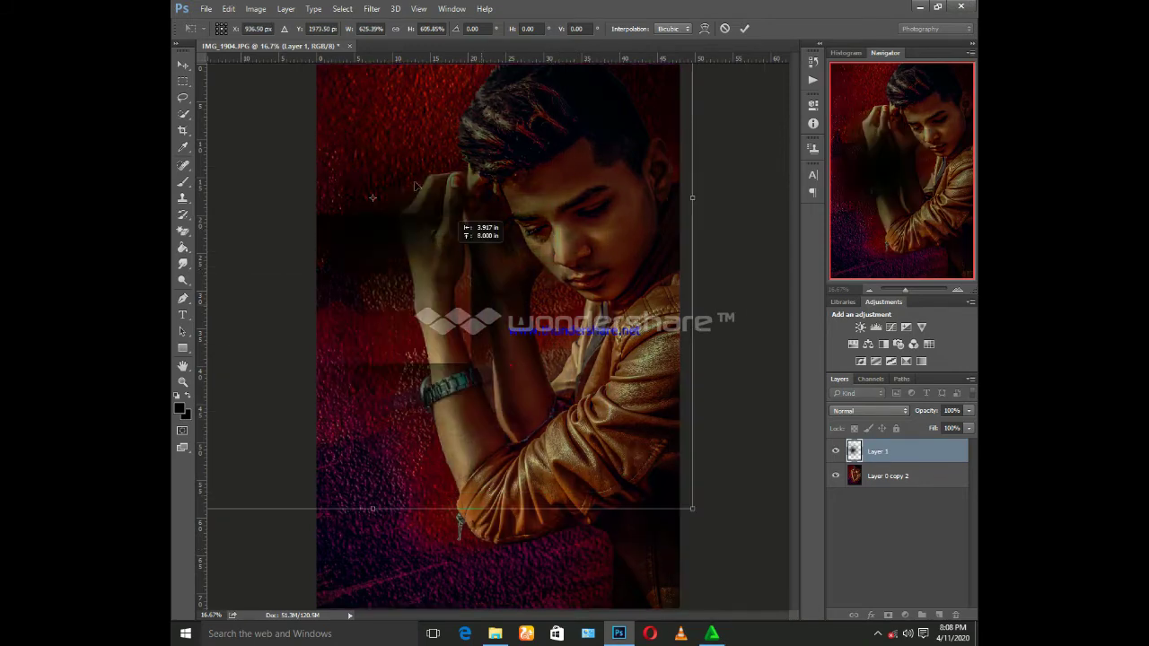
{"action": "left_click_drag", "start_coordinate": [474, 230], "coordinate": [419, 114]}
{"action": "mouse_move", "coordinate": [636, 387]}
{"action": "left_mouse_down"}
{"action": "mouse_move", "coordinate": [536, 413]}
{"action": "mouse_move", "coordinate": [555, 605]}
{"action": "left_mouse_up"}
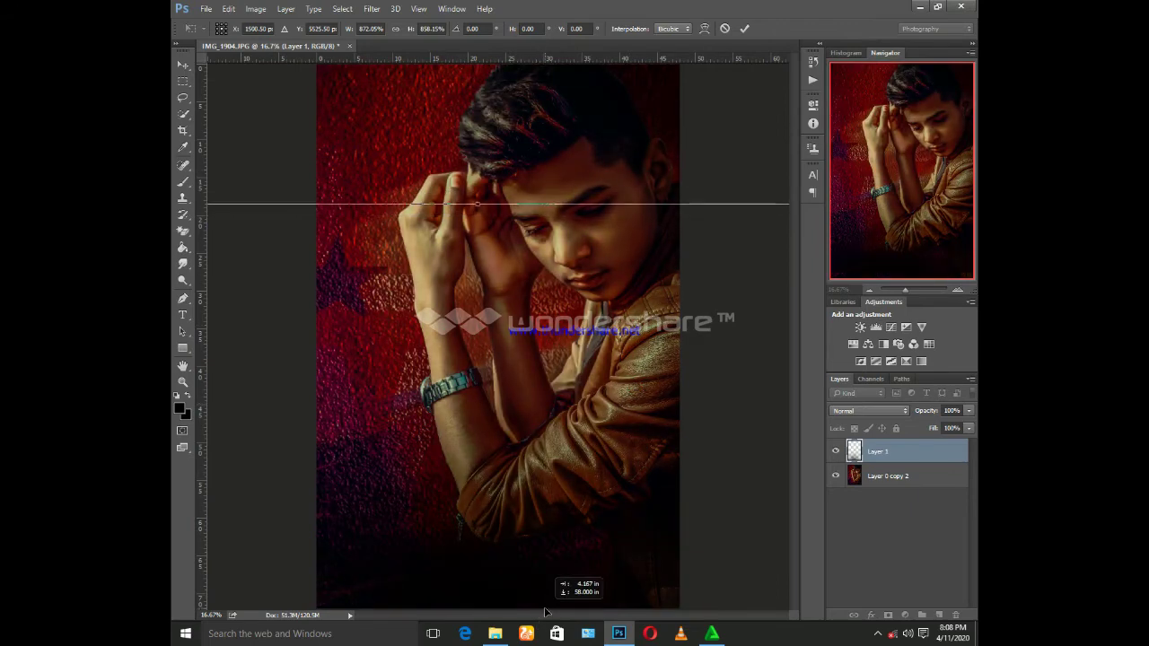
{"action": "left_click_drag", "start_coordinate": [739, 196], "coordinate": [801, 95]}
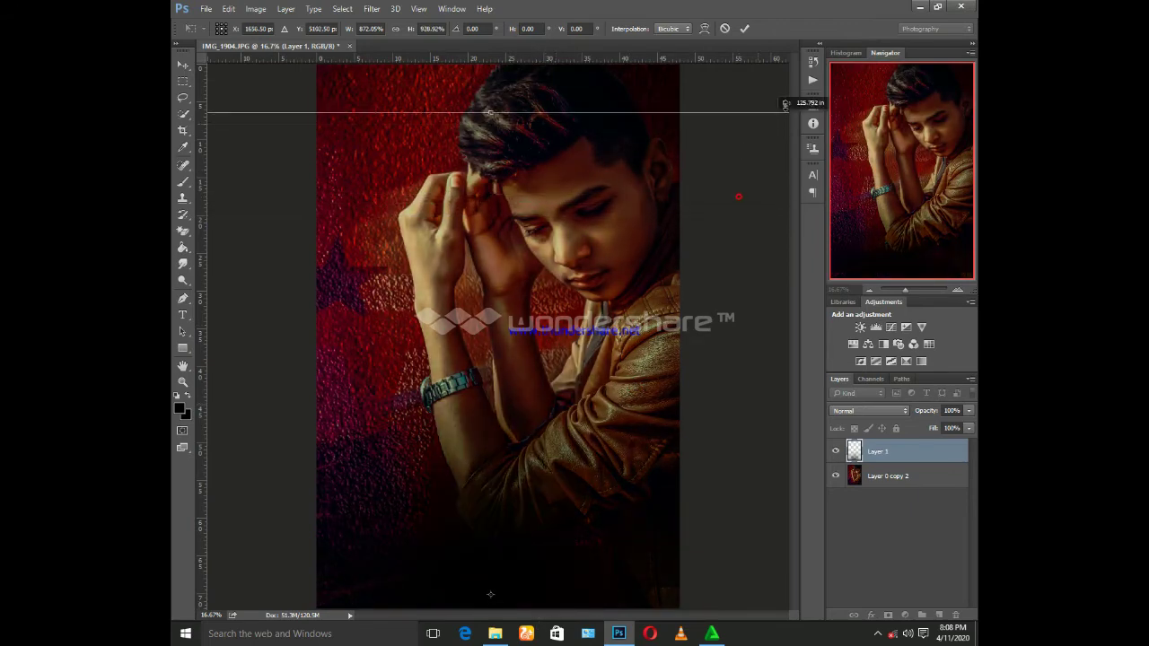
{"action": "left_click_drag", "start_coordinate": [495, 493], "coordinate": [520, 523]}
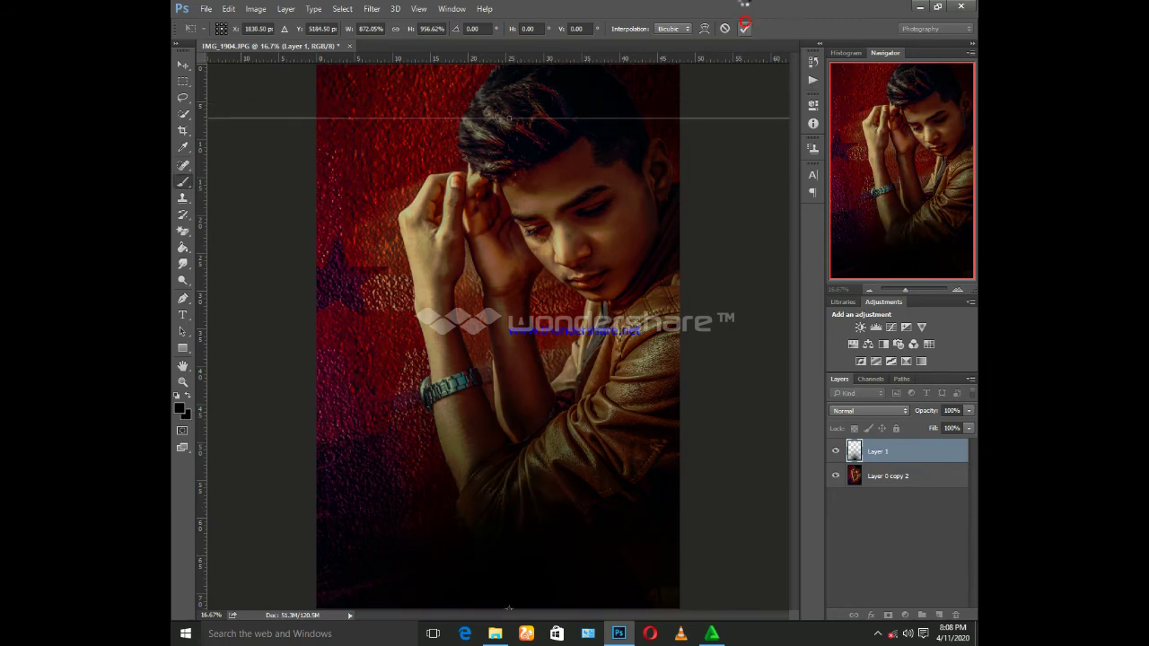
{"action": "left_click", "coordinate": [744, 28]}
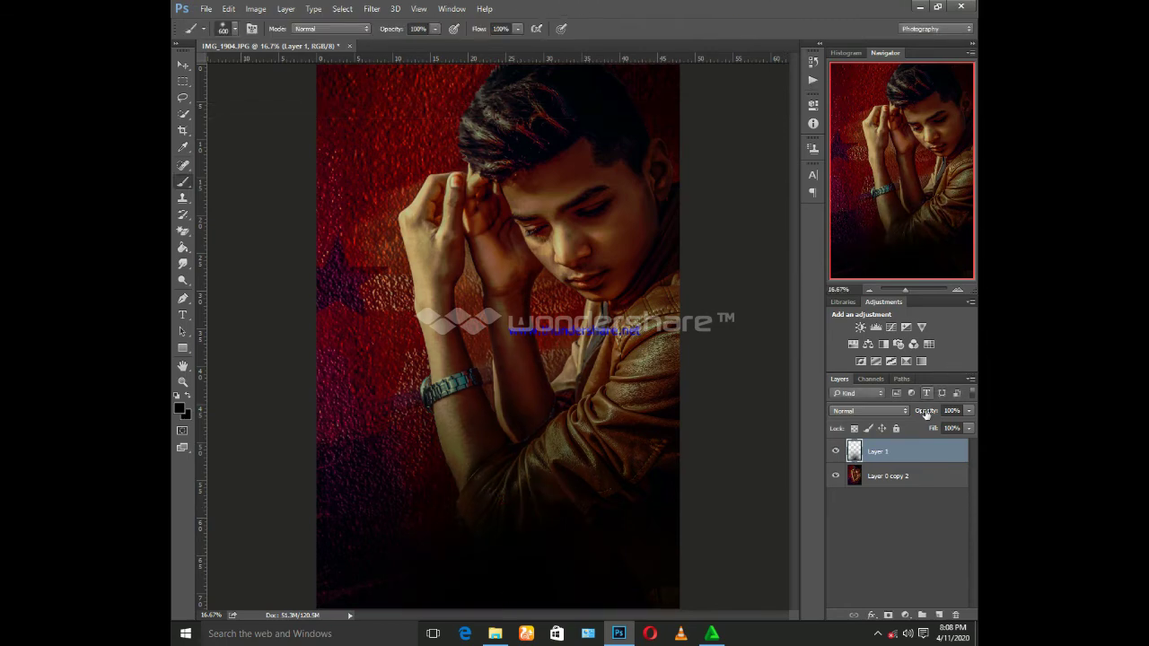
Try Screen, Normal and Darken blend modes on the fade layer, then merge it with the portrait.
{"action": "left_click", "coordinate": [884, 411]}
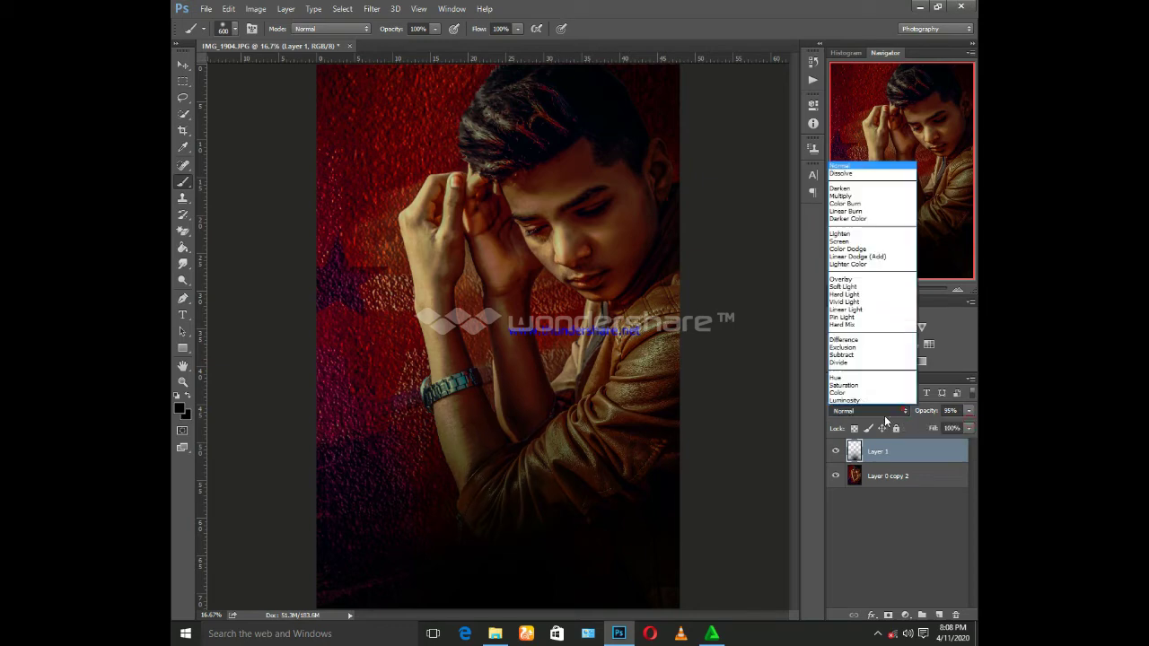
{"action": "left_click", "coordinate": [844, 240]}
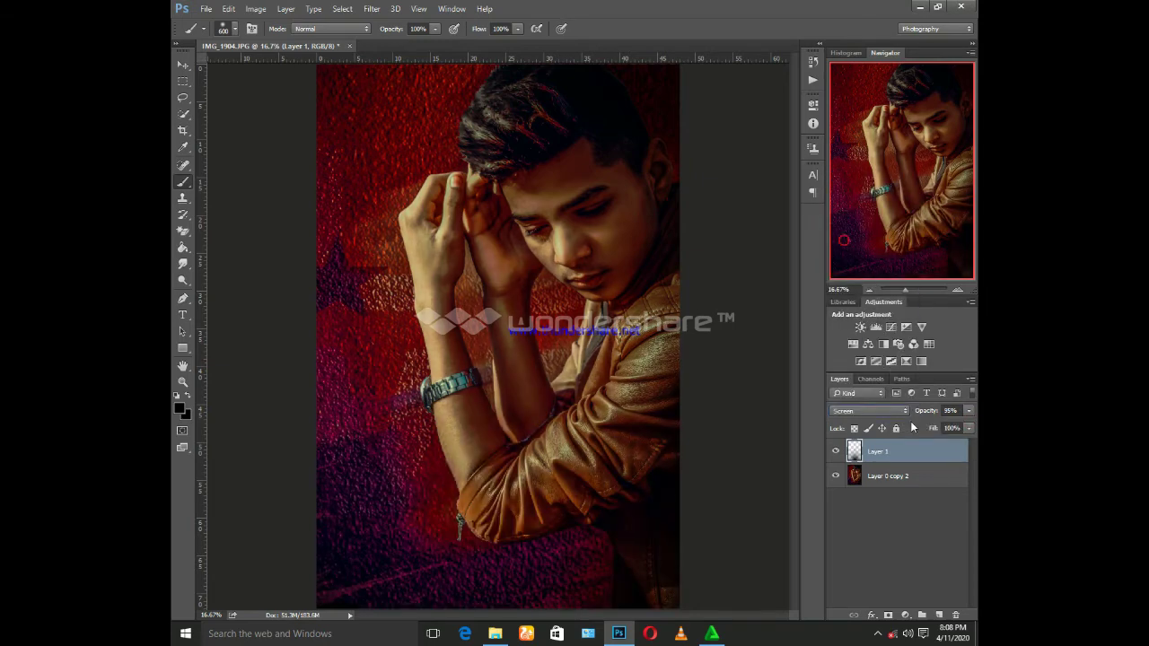
{"action": "left_click", "coordinate": [968, 411]}
{"action": "left_click", "coordinate": [908, 408]}
{"action": "left_click", "coordinate": [847, 161]}
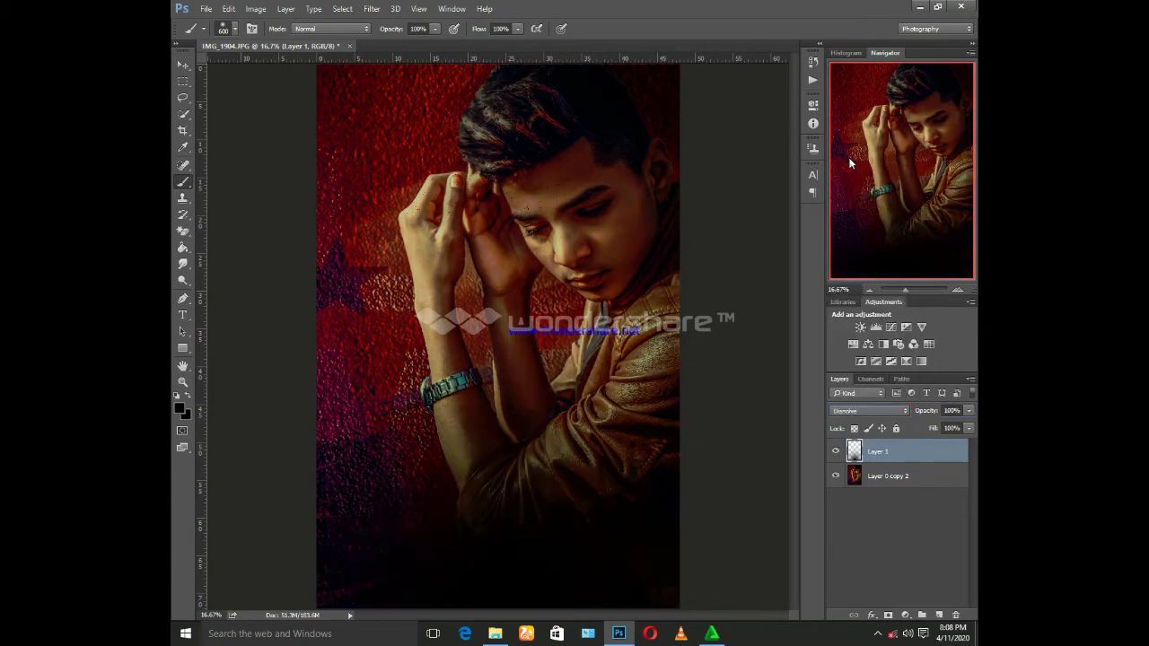
{"action": "key", "text": "Down"}
{"action": "key", "text": "Down"}
{"action": "key", "text": "Down"}
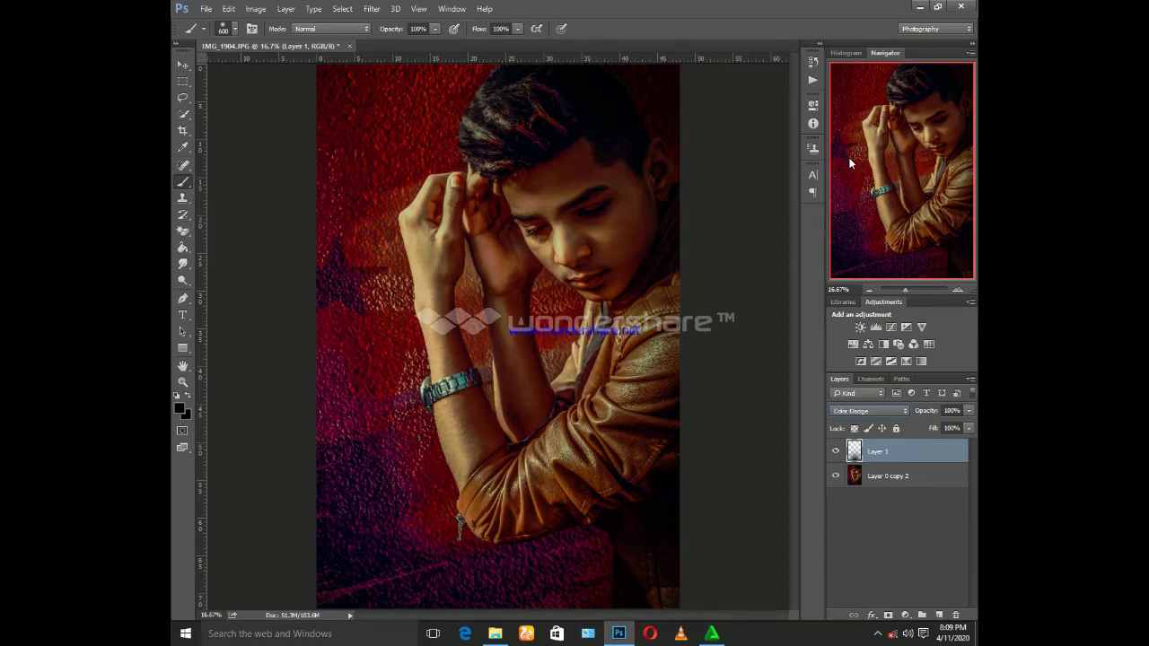
{"action": "key", "text": "Down"}
{"action": "key", "text": "Down"}
{"action": "key", "text": "Down"}
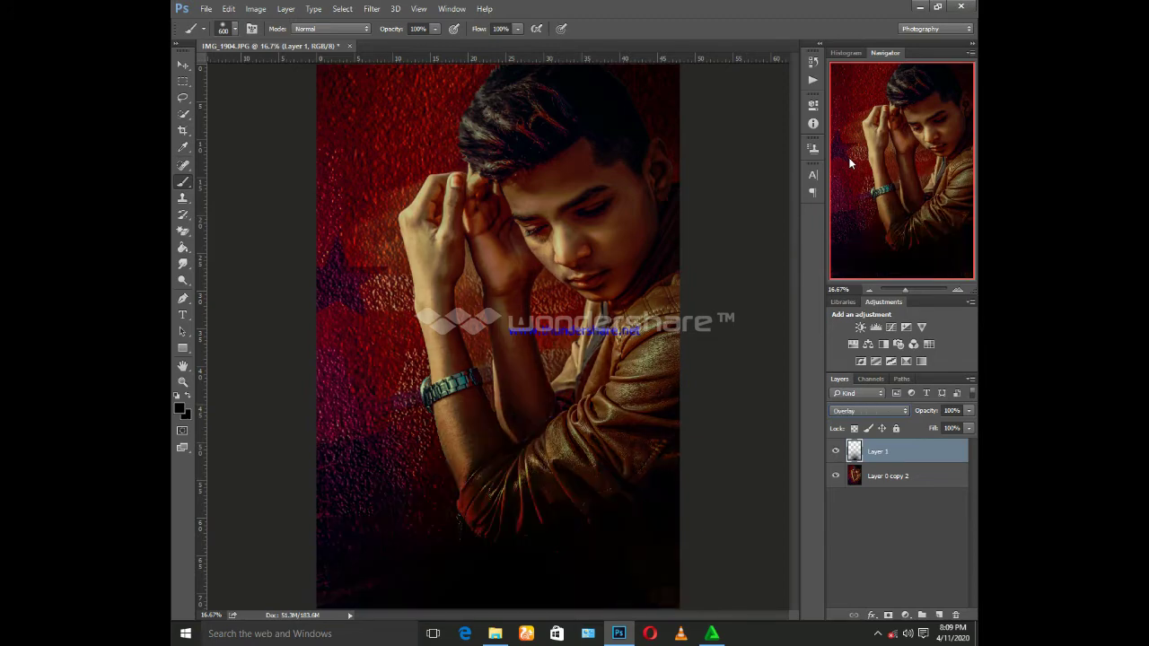
{"action": "left_click", "coordinate": [889, 476], "text": "shift"}
{"action": "key", "text": "ctrl+e"}
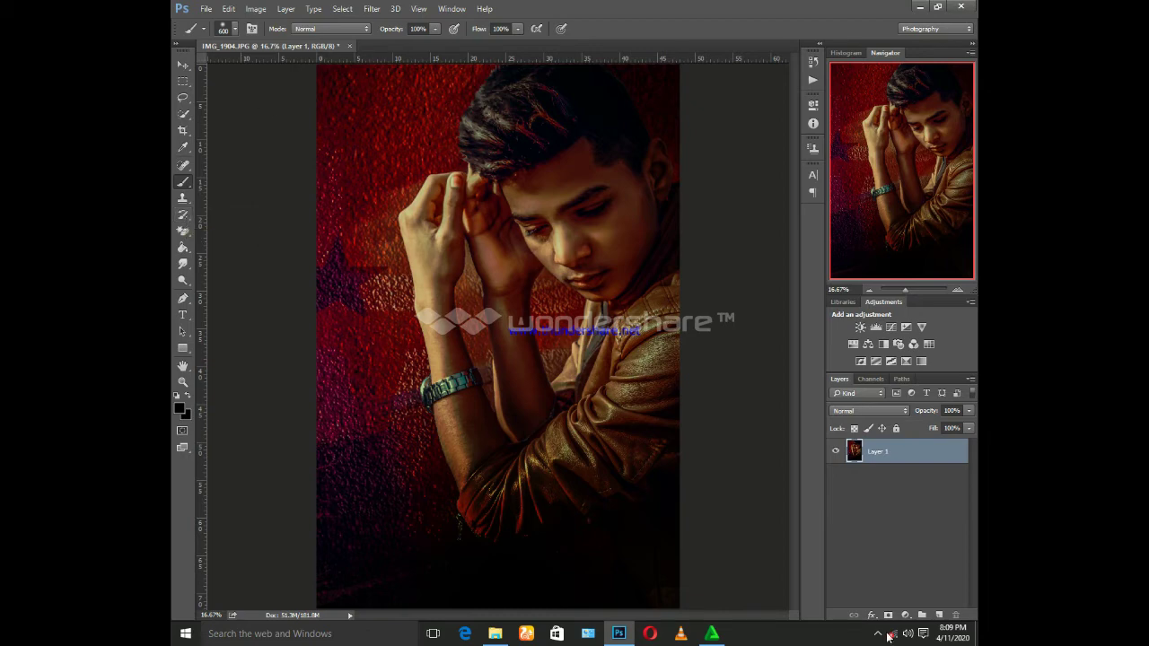
Open Filter > Camera Raw Filter (Shift+Ctrl+A) on the merged Layer 1 portrait.
{"action": "left_click", "coordinate": [878, 633]}
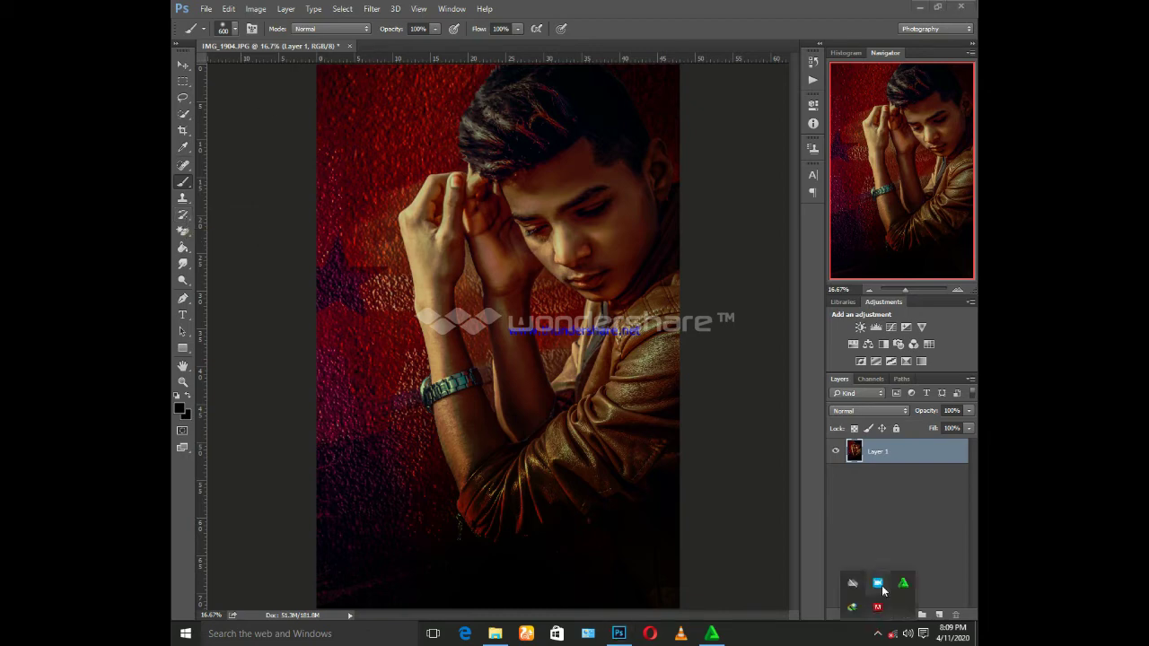
{"action": "left_click", "coordinate": [878, 584]}
{"action": "left_click", "coordinate": [880, 574]}
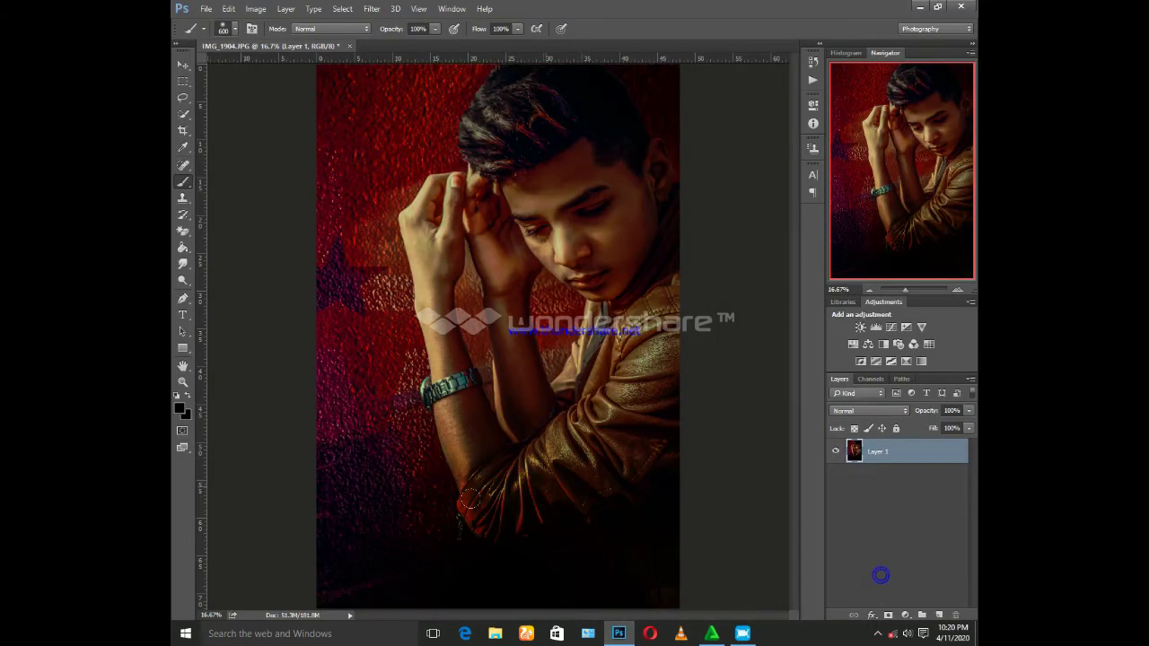
{"action": "left_click", "coordinate": [371, 9]}
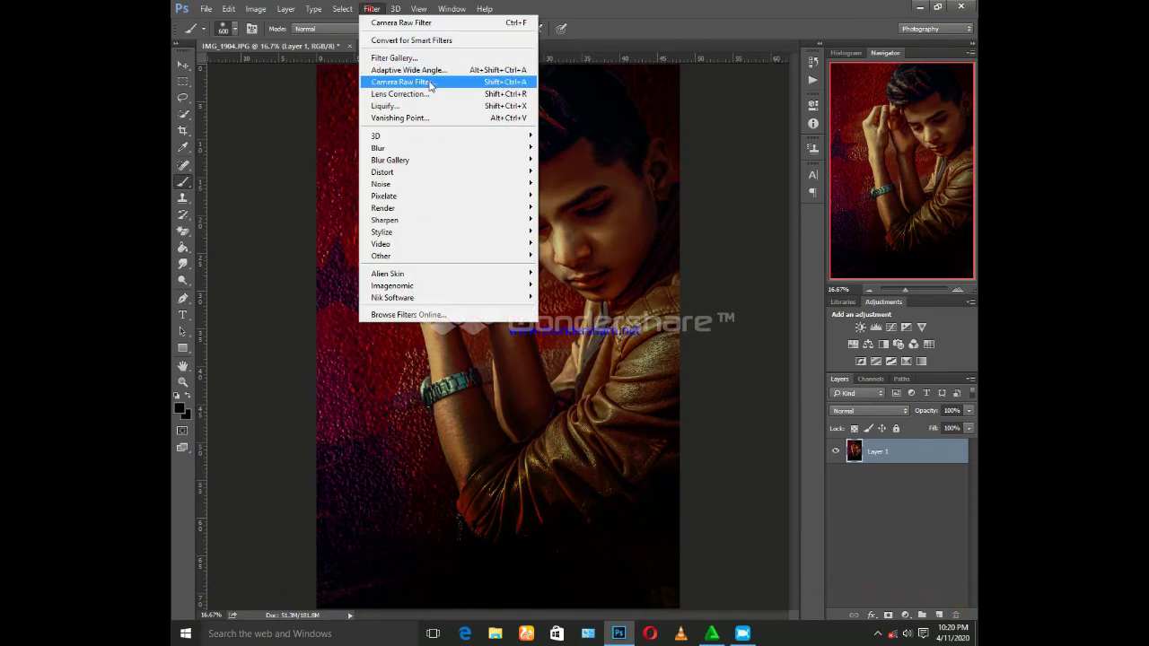
{"action": "left_click", "coordinate": [427, 81]}
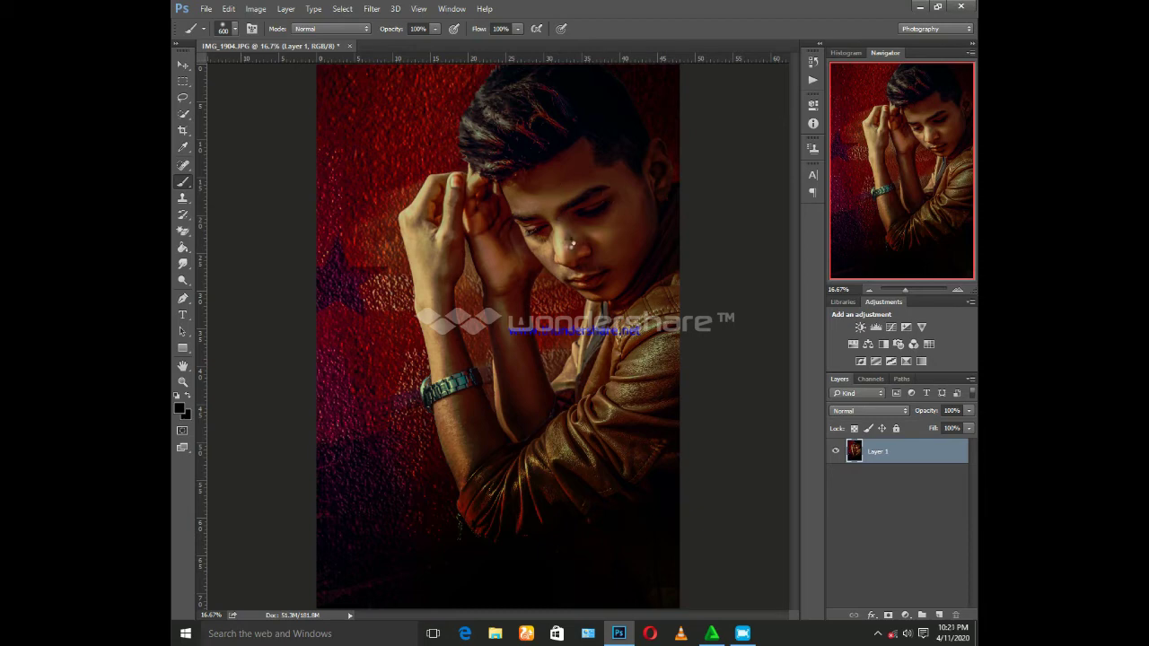
{"action": "key", "text": "ctrl+shift+a"}
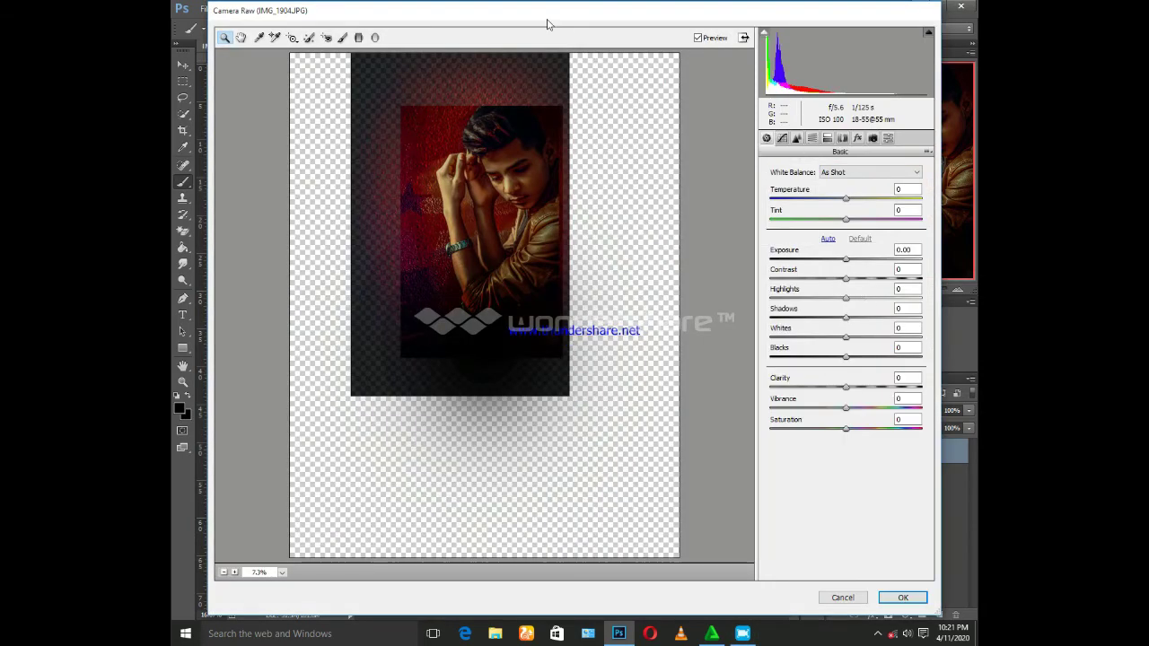
Draw a Radial Filter ellipse over the upper portrait, lower its exposure slightly, and apply.
{"action": "left_click", "coordinate": [375, 37]}
{"action": "left_click_drag", "start_coordinate": [406, 110], "coordinate": [539, 270]}
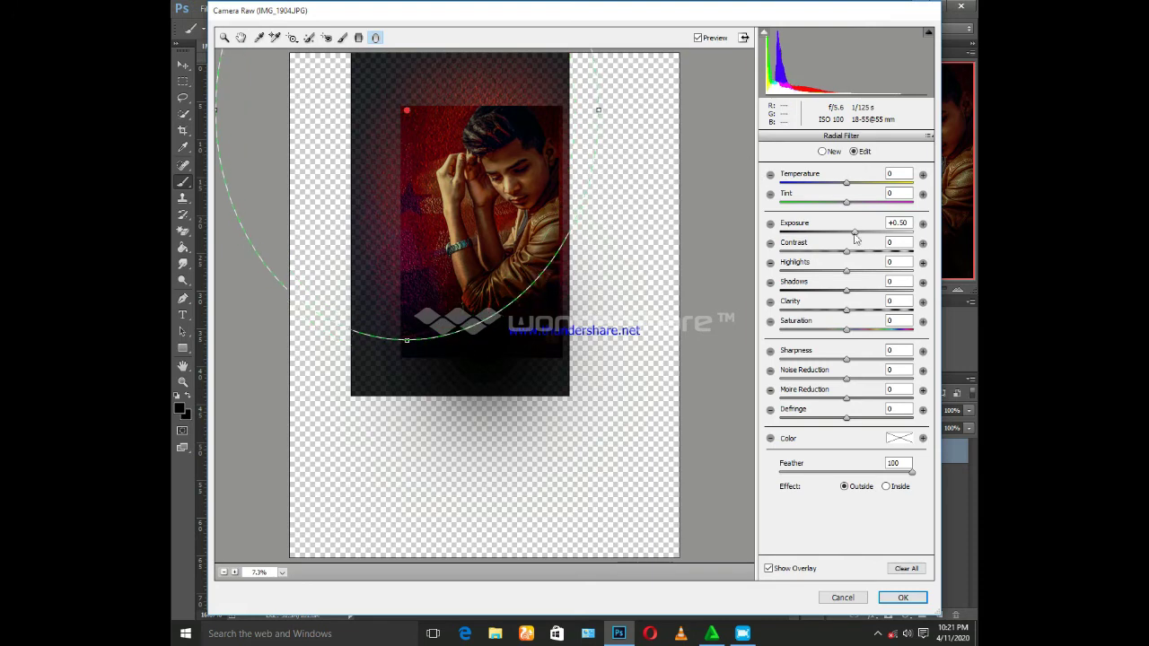
{"action": "left_click_drag", "start_coordinate": [854, 232], "coordinate": [850, 233]}
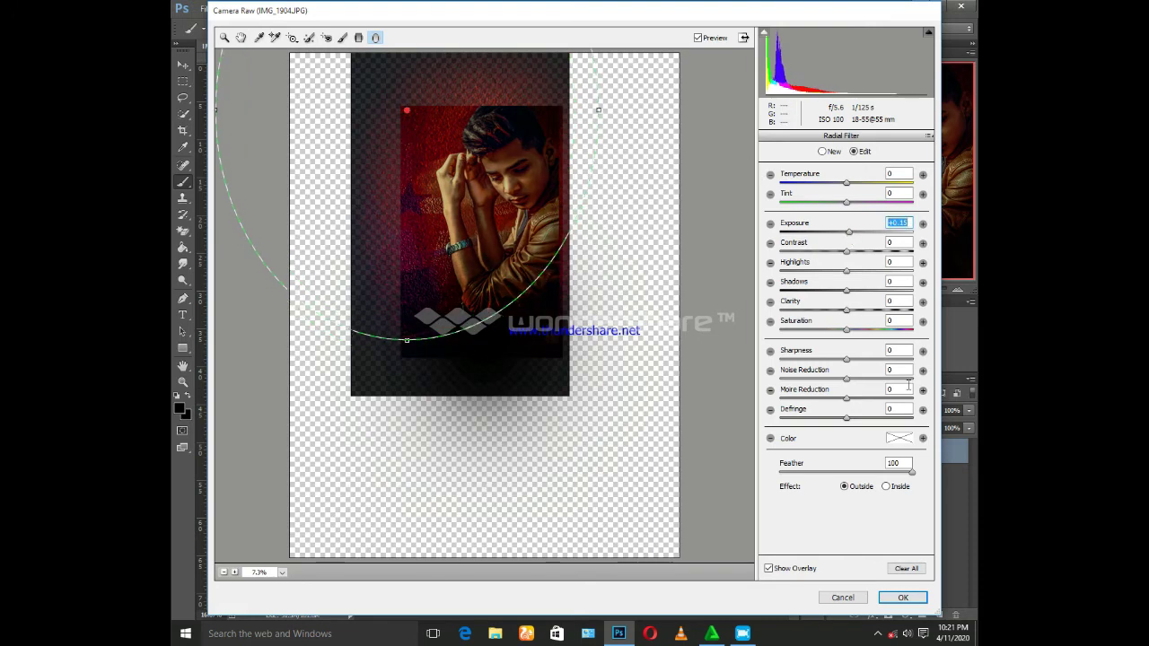
{"action": "left_click", "coordinate": [903, 597]}
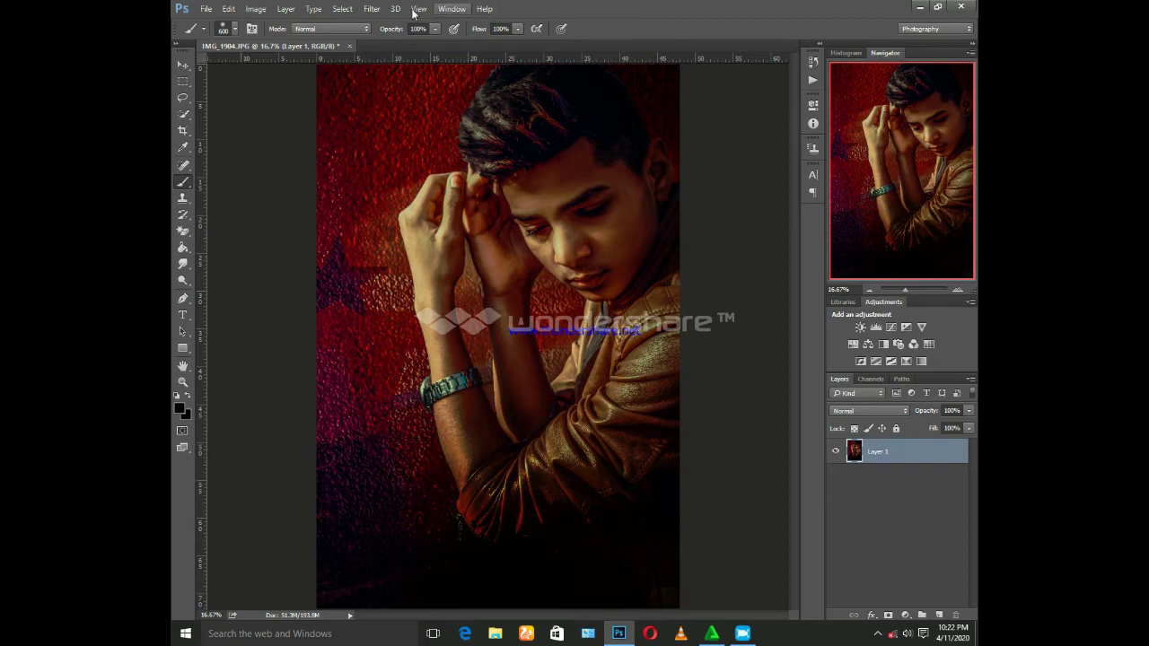
{"action": "left_click", "coordinate": [371, 9]}
Warp the forearm and sleeve contours in Liquify with Forward Warp, then apply it.
{"action": "left_click", "coordinate": [418, 106]}
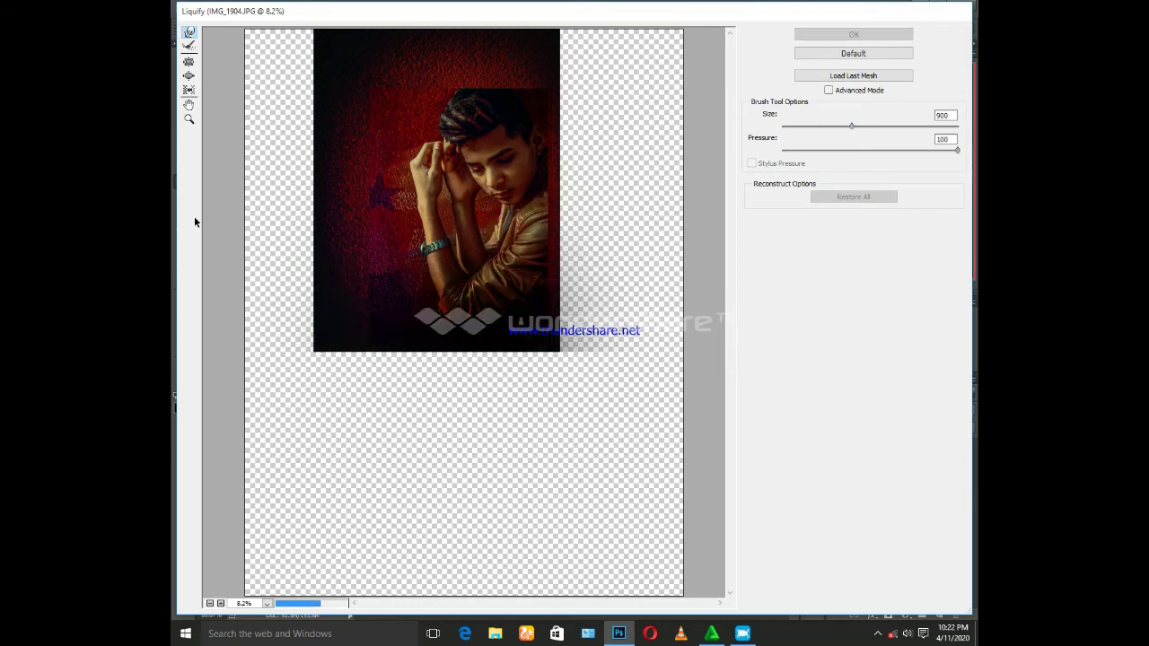
{"action": "key", "text": "ctrl+plus"}
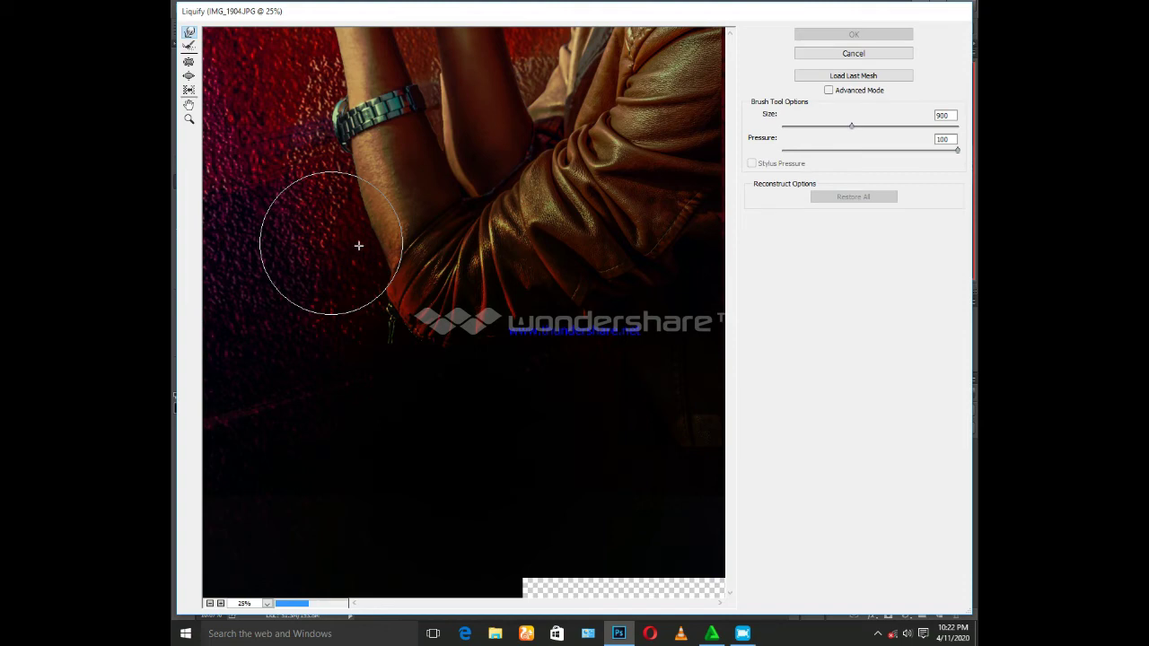
{"action": "left_click", "coordinate": [744, 641]}
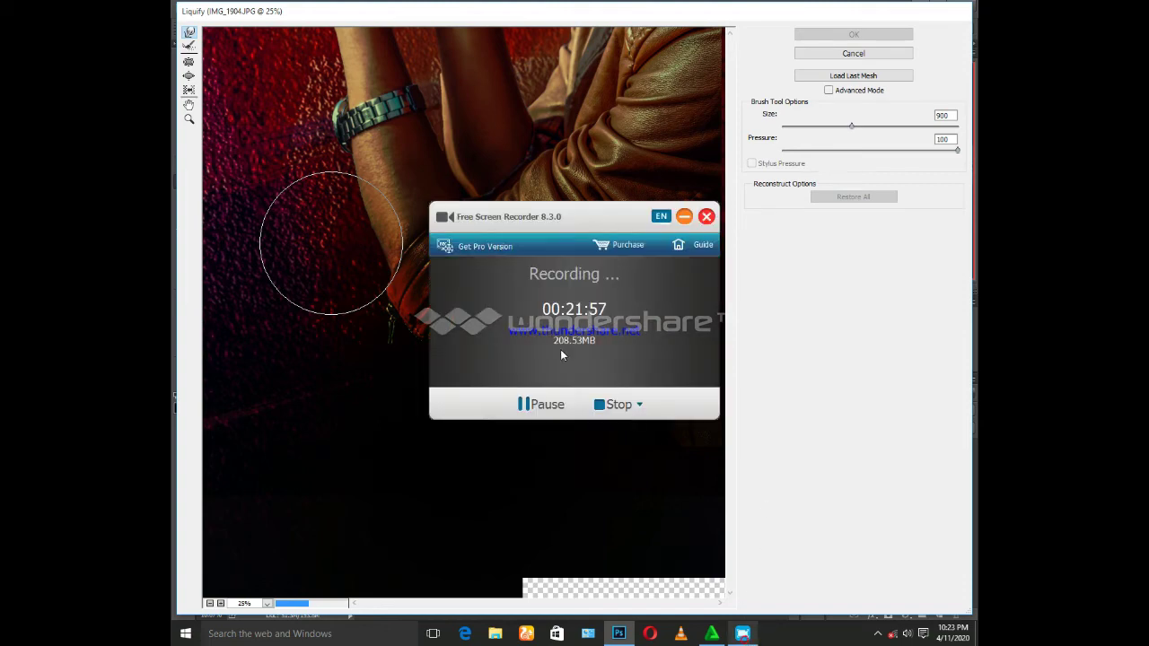
{"action": "left_click", "coordinate": [685, 216]}
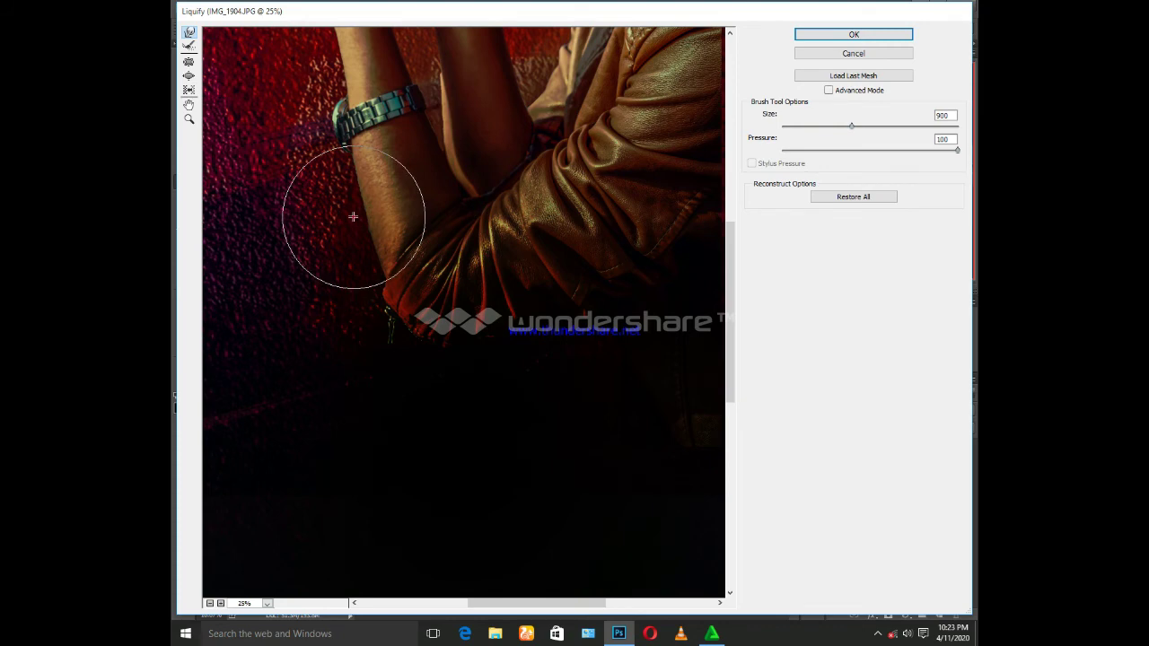
{"action": "scroll", "coordinate": [408, 217], "scroll_direction": "up", "scroll_amount": 3}
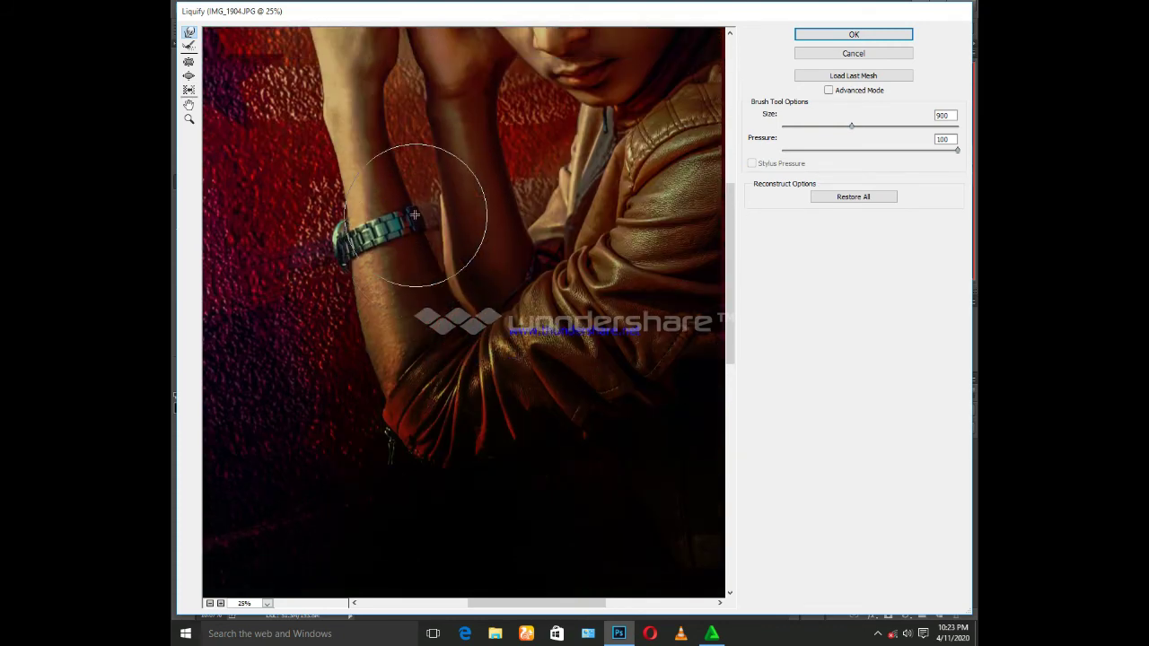
{"action": "scroll", "coordinate": [397, 219], "scroll_direction": "up", "scroll_amount": 2}
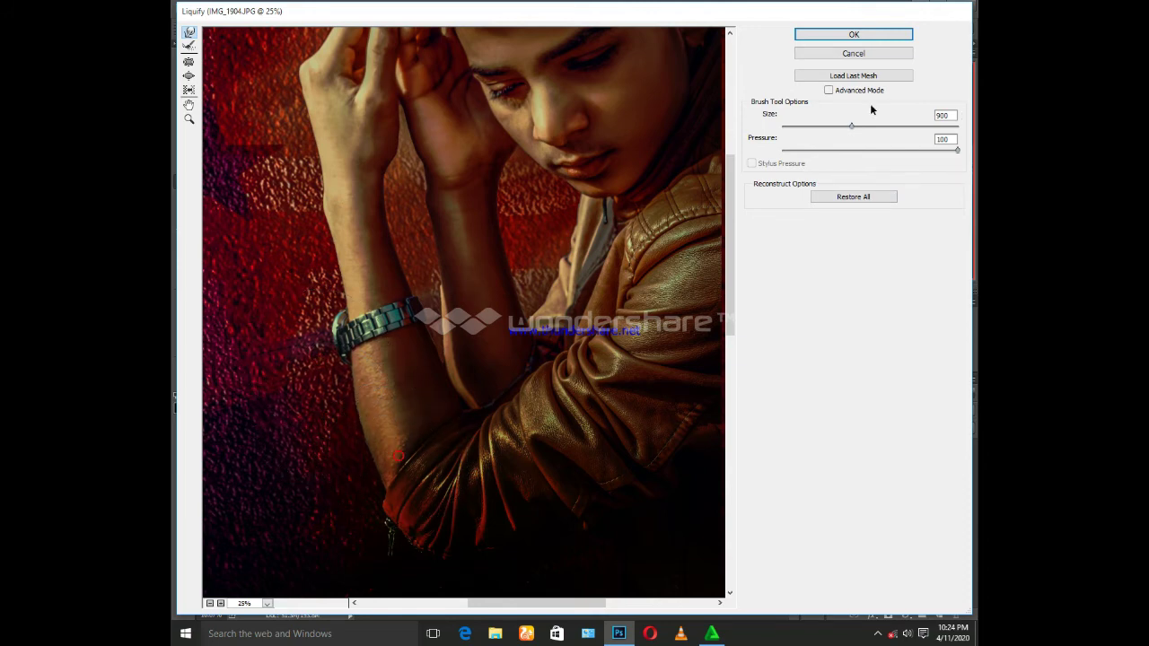
{"action": "left_click", "coordinate": [854, 35]}
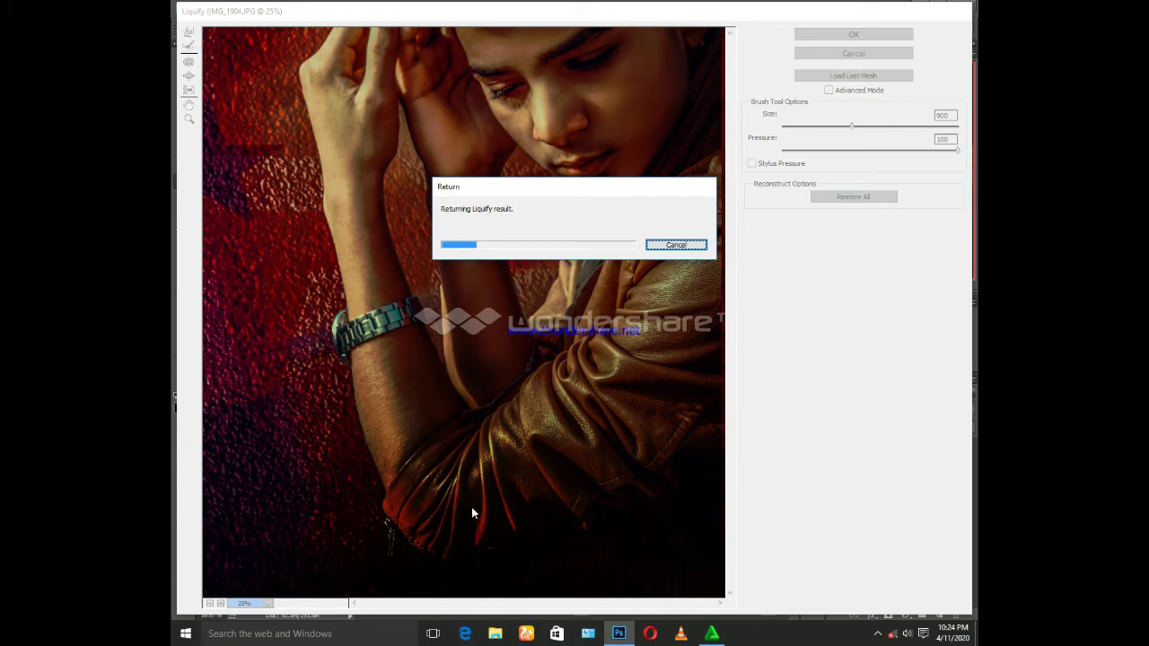
{"action": "left_click", "coordinate": [878, 636]}
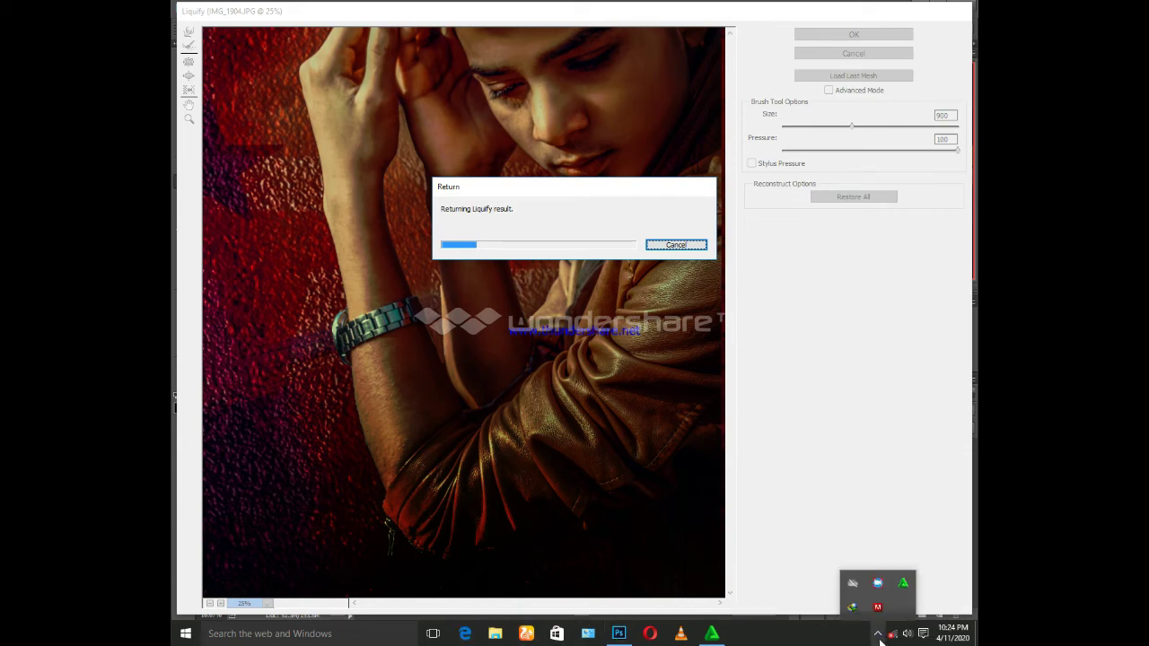
{"action": "left_click", "coordinate": [877, 582]}
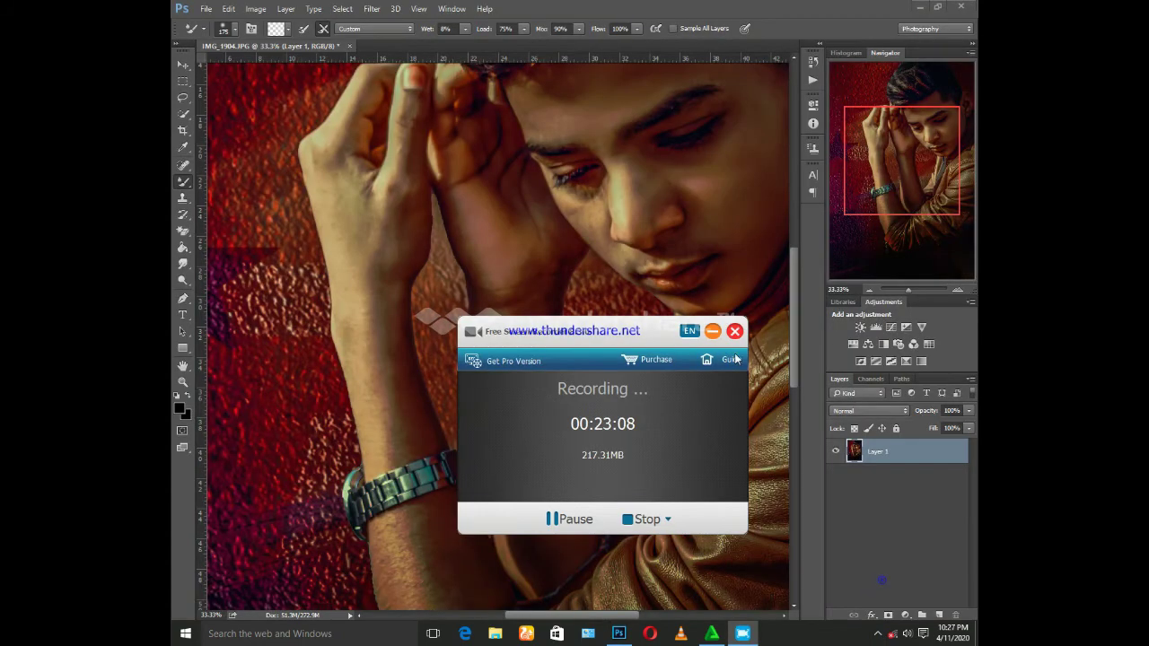
Smooth the skin on the forehead and under the eye, shrinking the brush between strokes.
{"action": "left_click", "coordinate": [881, 579]}
{"action": "left_click_drag", "start_coordinate": [792, 323], "coordinate": [792, 276]}
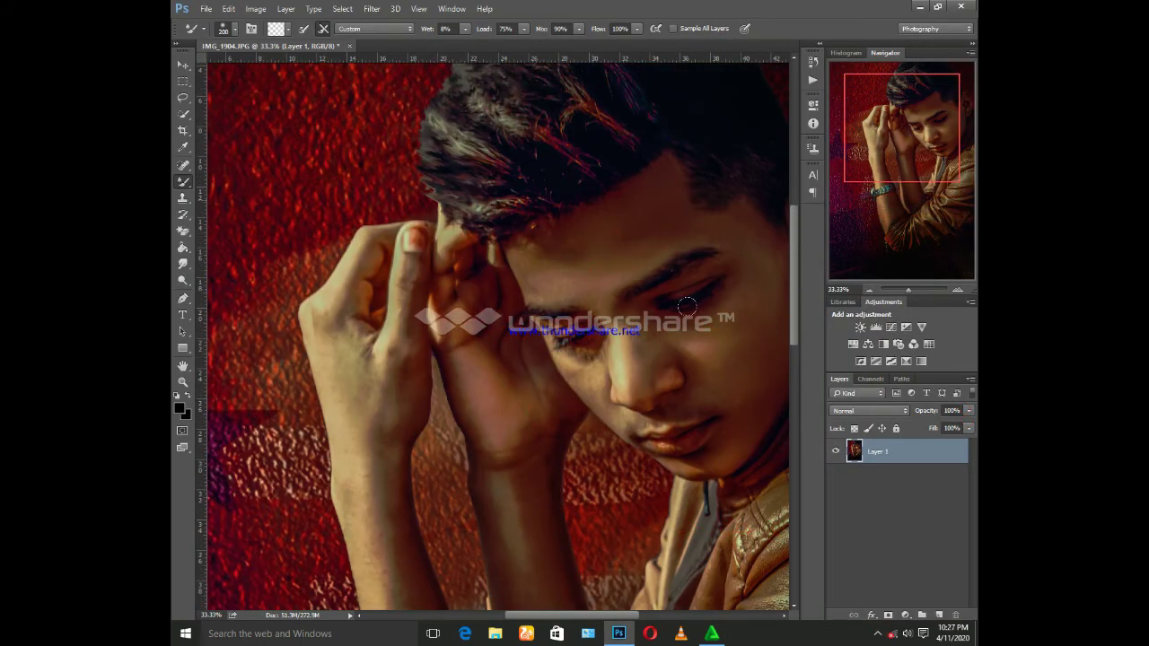
{"action": "left_click_drag", "start_coordinate": [568, 249], "coordinate": [554, 269]}
{"action": "key", "text": "bracketleft"}
{"action": "key", "text": "bracketleft"}
{"action": "key", "text": "bracketleft"}
{"action": "key", "text": "bracketleft"}
{"action": "mouse_move", "coordinate": [568, 366]}
{"action": "left_mouse_down"}
{"action": "mouse_move", "coordinate": [589, 393]}
{"action": "mouse_move", "coordinate": [627, 403]}
{"action": "left_mouse_up"}
{"action": "key", "text": "bracketleft"}
{"action": "scroll", "coordinate": [530, 351], "scroll_direction": "down", "scroll_amount": 3}
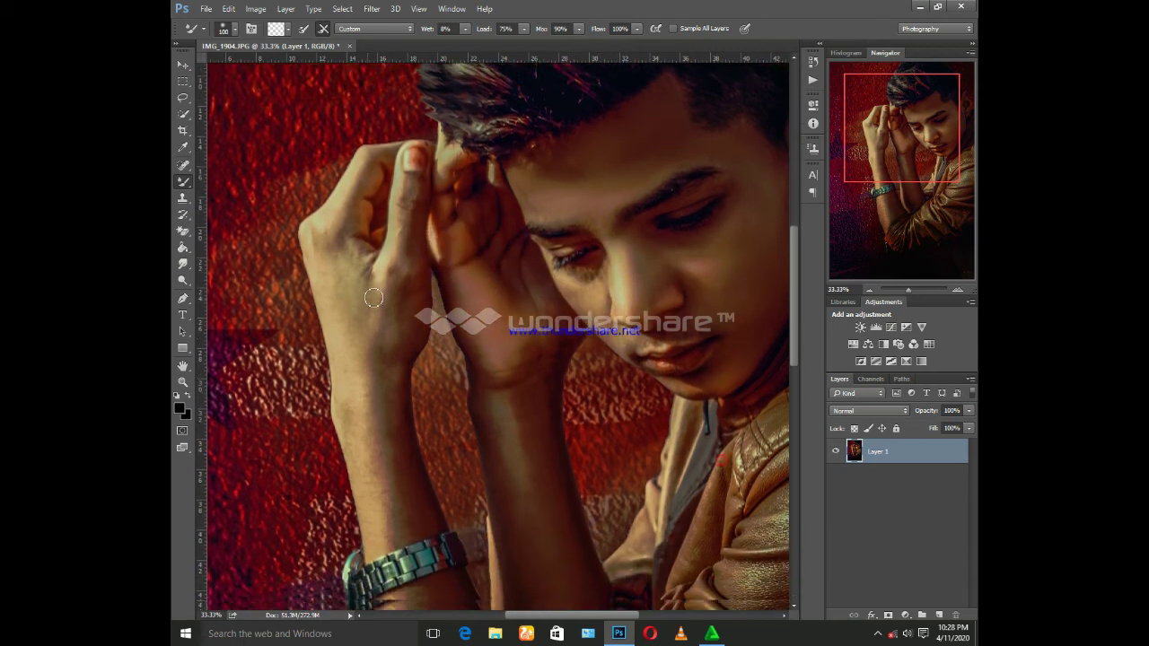
{"action": "scroll", "coordinate": [374, 297], "scroll_direction": "down", "scroll_amount": 2}
{"action": "key", "text": "bracketright"}
{"action": "key", "text": "bracketright"}
{"action": "key", "text": "bracketright"}
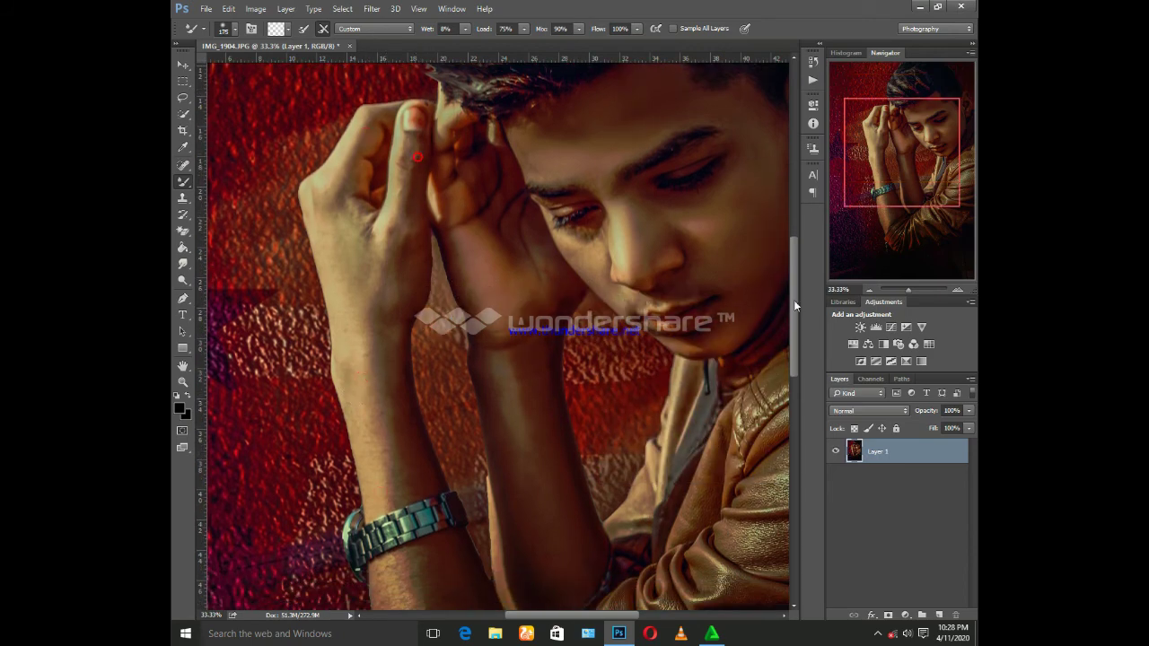
{"action": "left_click_drag", "start_coordinate": [794, 305], "coordinate": [795, 382]}
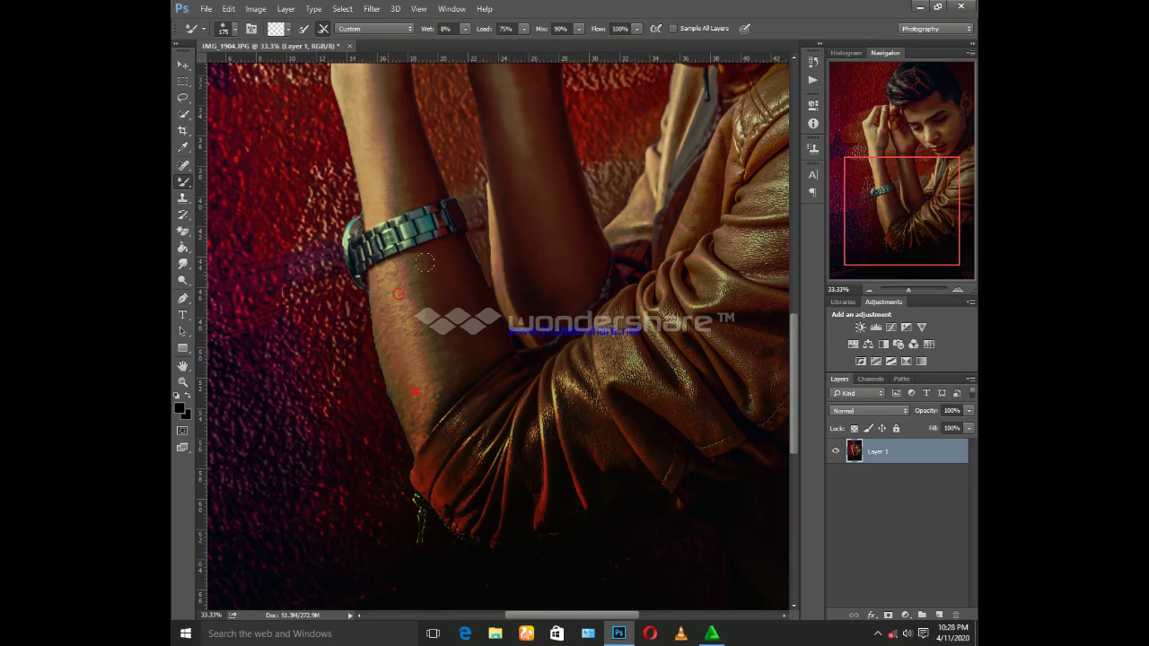
Smooth the forearm and face skin, then zoom out and minimise Photoshop to the desktop.
{"action": "left_click", "coordinate": [472, 349]}
{"action": "scroll", "coordinate": [571, 233], "scroll_direction": "up", "scroll_amount": 1}
{"action": "scroll", "coordinate": [565, 247], "scroll_direction": "up", "scroll_amount": 1}
{"action": "scroll", "coordinate": [557, 261], "scroll_direction": "up", "scroll_amount": 2}
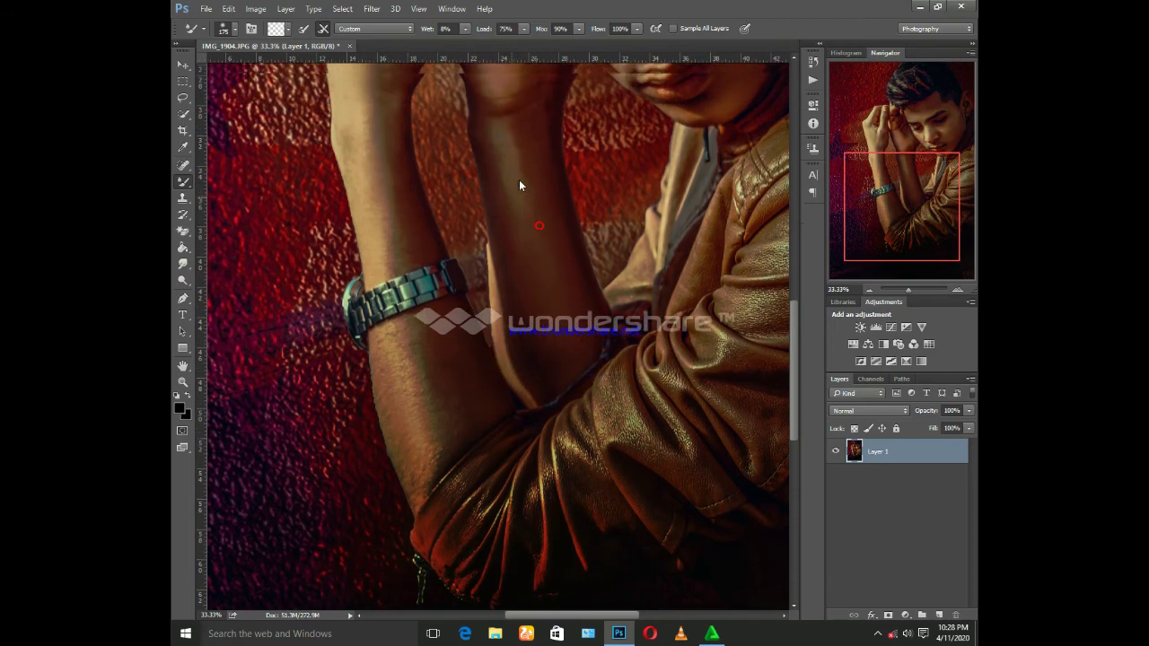
{"action": "scroll", "coordinate": [547, 279], "scroll_direction": "up", "scroll_amount": 2}
{"action": "scroll", "coordinate": [531, 283], "scroll_direction": "up", "scroll_amount": 1}
{"action": "scroll", "coordinate": [521, 233], "scroll_direction": "up", "scroll_amount": 1}
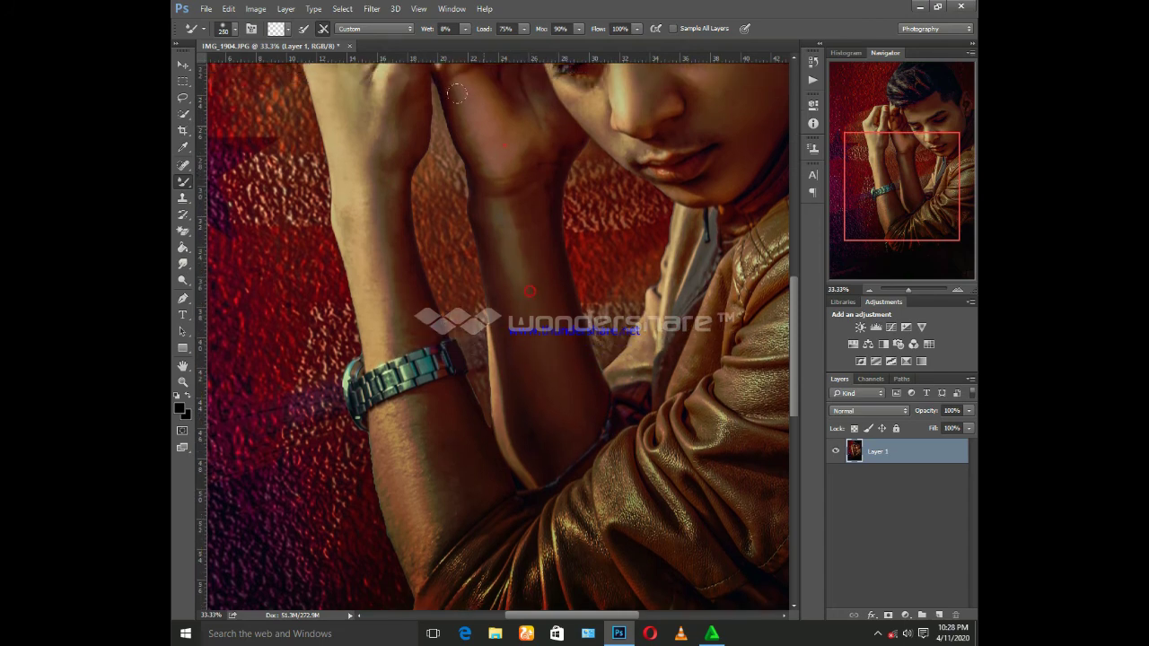
{"action": "key", "text": "bracketleft"}
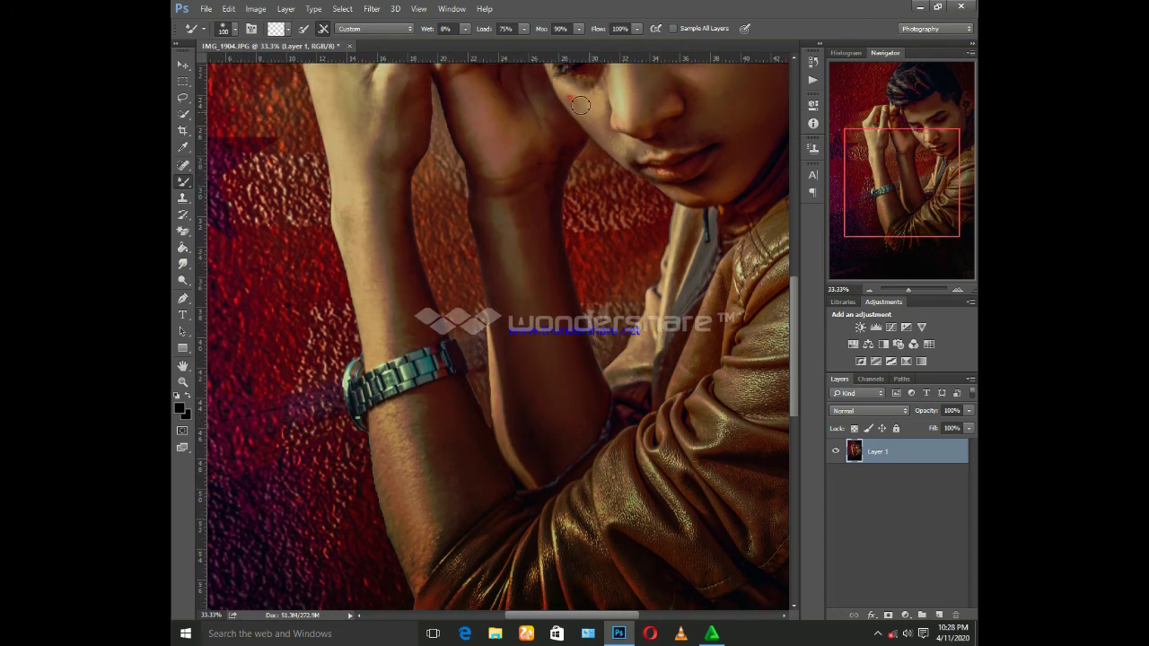
{"action": "left_click", "coordinate": [583, 93]}
{"action": "left_click", "coordinate": [697, 114]}
{"action": "left_click", "coordinate": [675, 192]}
{"action": "key", "text": "ctrl+minus"}
{"action": "key", "text": "ctrl+minus"}
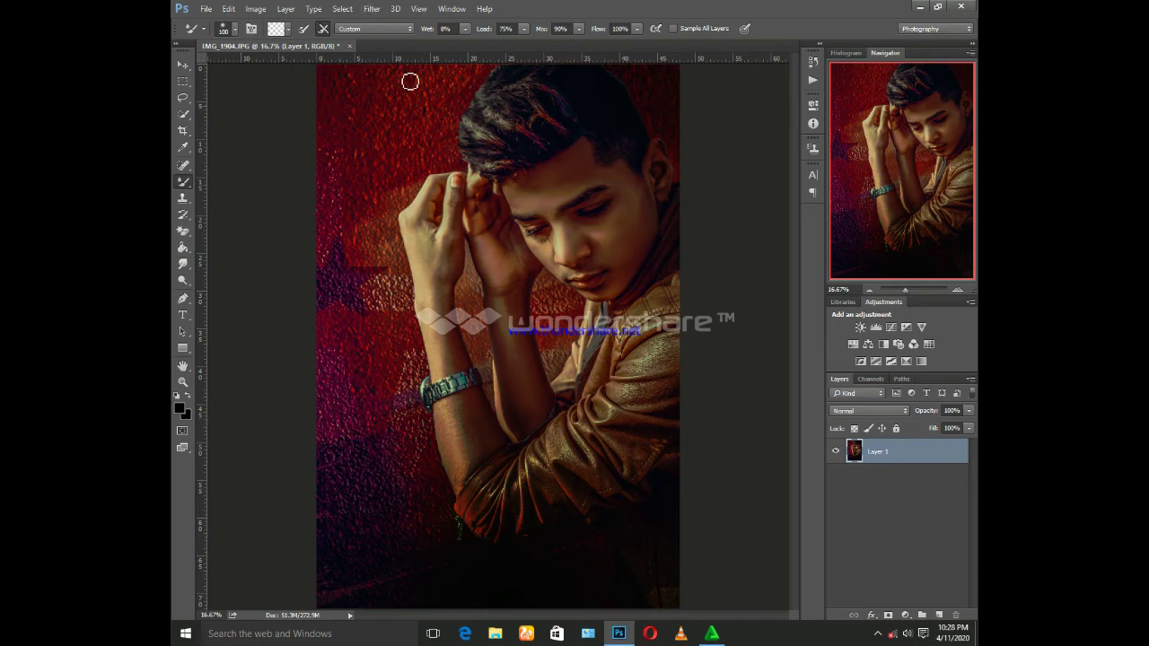
{"action": "left_click", "coordinate": [916, 6]}
Place the 1 (89) poetry image onto the portrait, enlarged and positioned near the bottom.
{"action": "mouse_move", "coordinate": [430, 145]}
{"action": "left_mouse_down"}
{"action": "mouse_move", "coordinate": [609, 616]}
{"action": "mouse_move", "coordinate": [574, 371]}
{"action": "mouse_move", "coordinate": [738, 622]}
{"action": "left_mouse_up"}
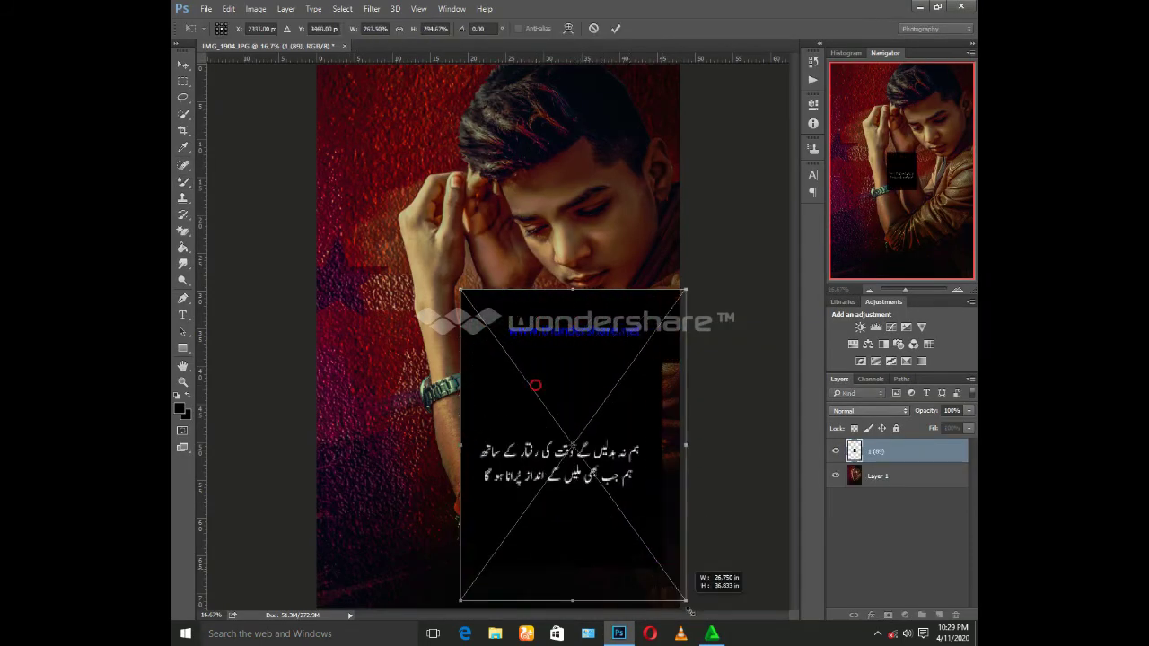
{"action": "left_click_drag", "start_coordinate": [628, 449], "coordinate": [475, 453]}
{"action": "left_click_drag", "start_coordinate": [596, 459], "coordinate": [714, 459]}
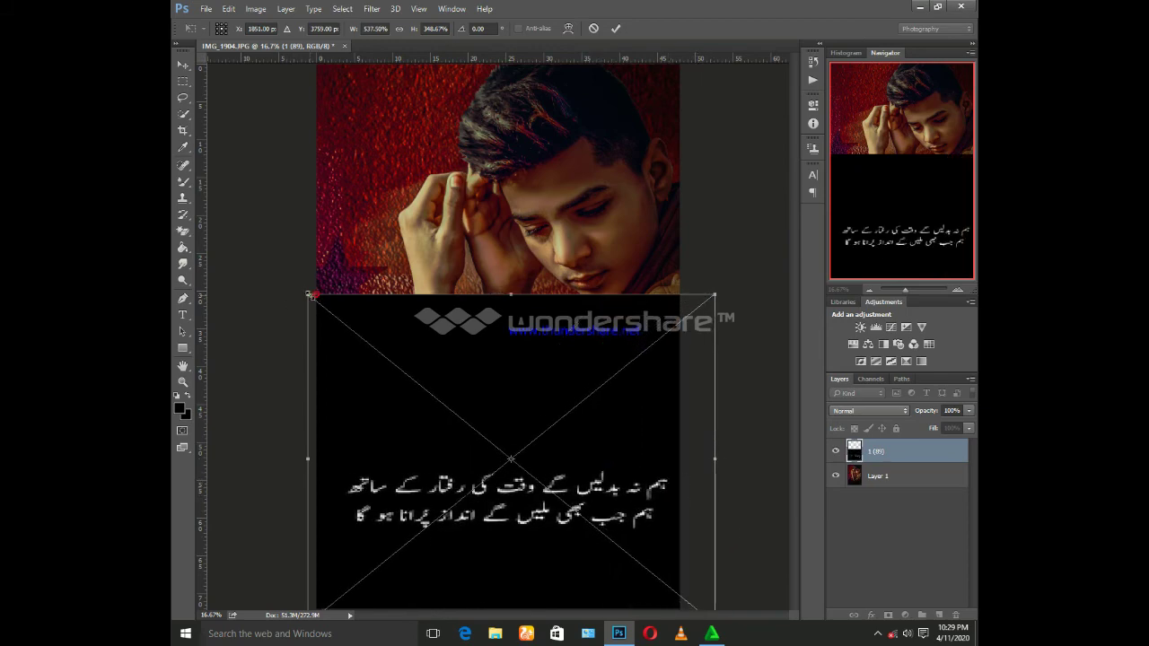
{"action": "left_click_drag", "start_coordinate": [309, 295], "coordinate": [295, 237]}
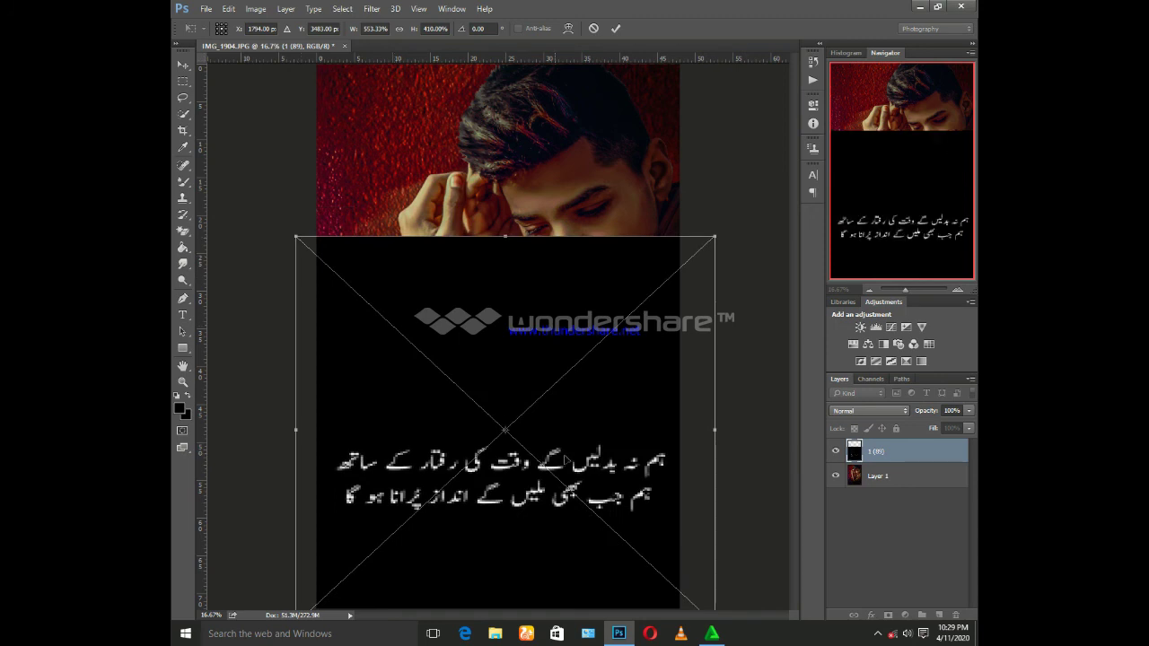
{"action": "left_click_drag", "start_coordinate": [566, 459], "coordinate": [569, 507]}
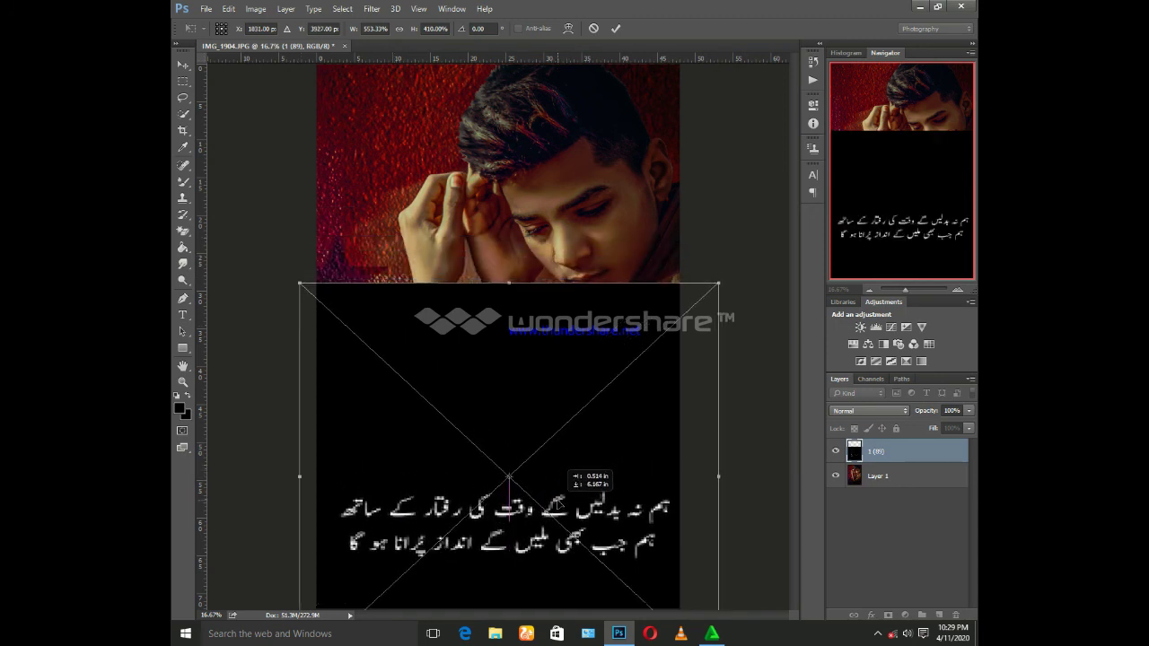
{"action": "key", "text": "Return"}
{"action": "key", "text": "b"}
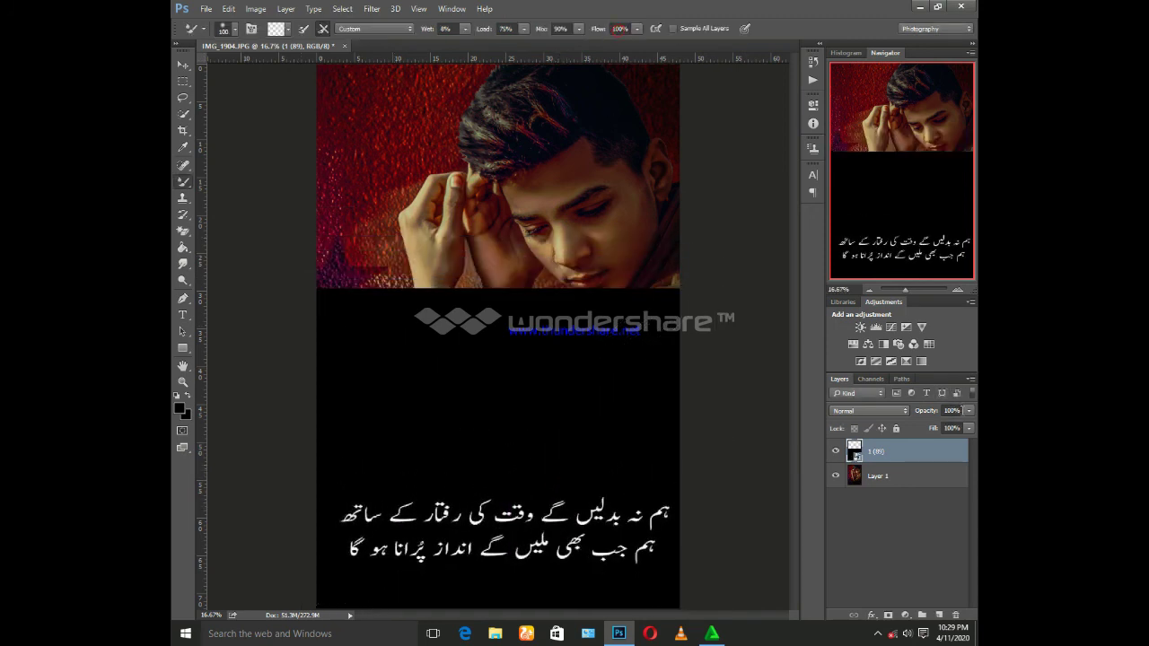
Set the poetry layer to Screen blend mode and enlarge it across the bottom.
{"action": "left_click", "coordinate": [869, 410]}
{"action": "left_click", "coordinate": [855, 249]}
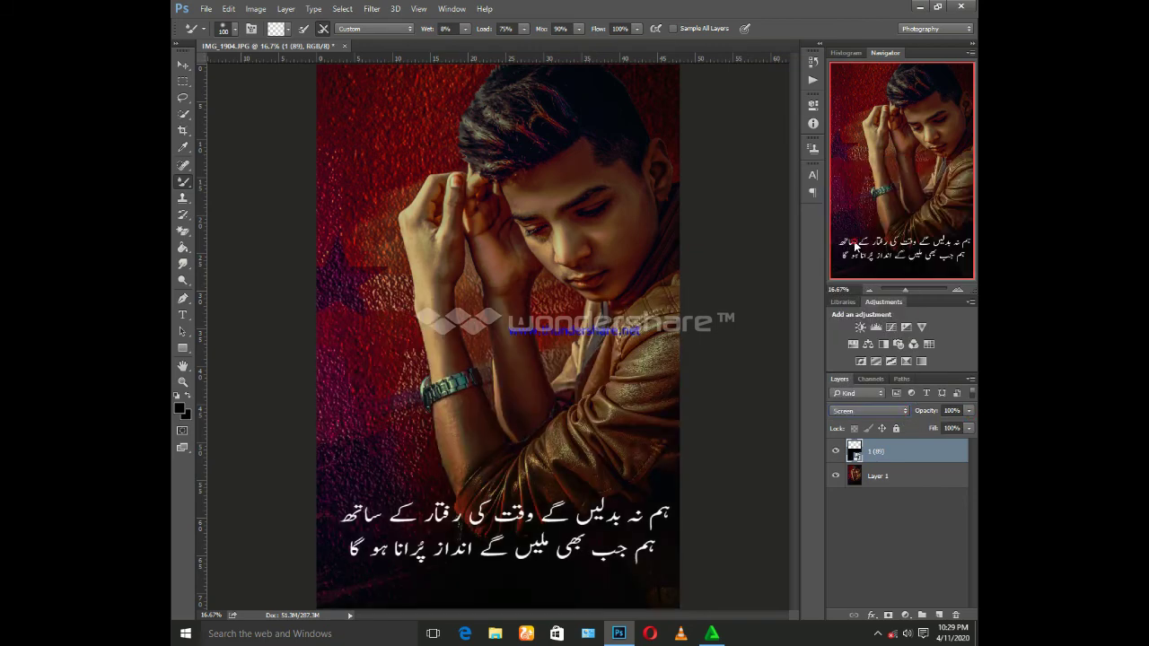
{"action": "key", "text": "ctrl+t"}
{"action": "left_click_drag", "start_coordinate": [302, 288], "coordinate": [267, 114]}
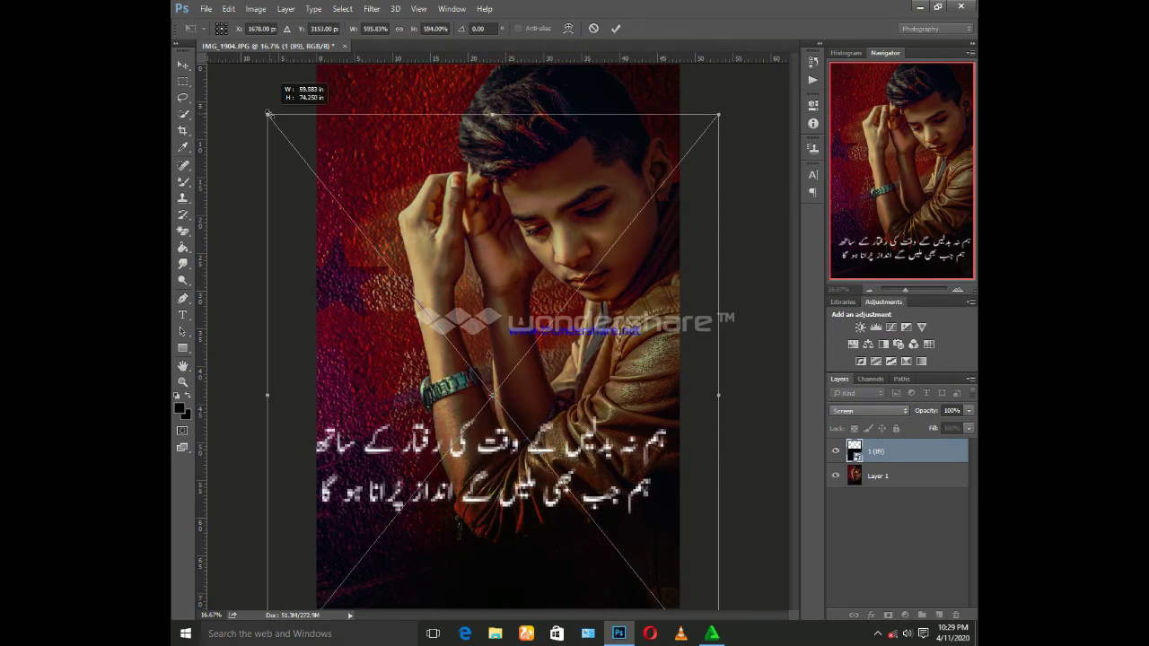
{"action": "mouse_move", "coordinate": [603, 517]}
{"action": "left_mouse_down"}
{"action": "mouse_move", "coordinate": [619, 532]}
{"action": "mouse_move", "coordinate": [619, 573]}
{"action": "left_mouse_up"}
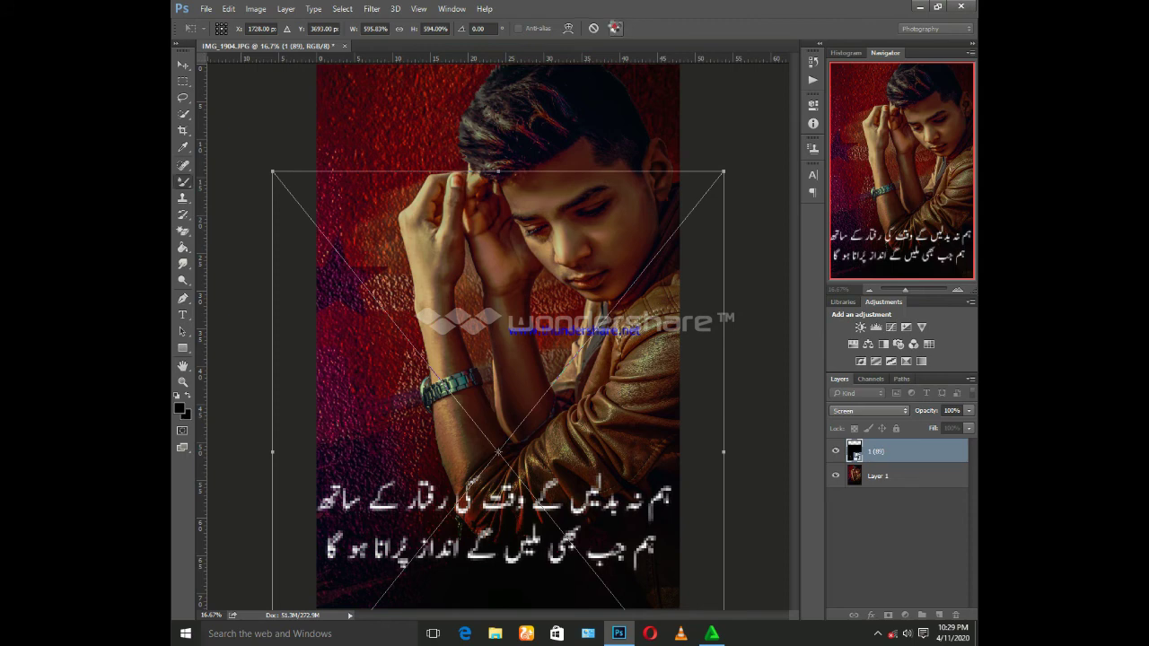
{"action": "left_click", "coordinate": [616, 28]}
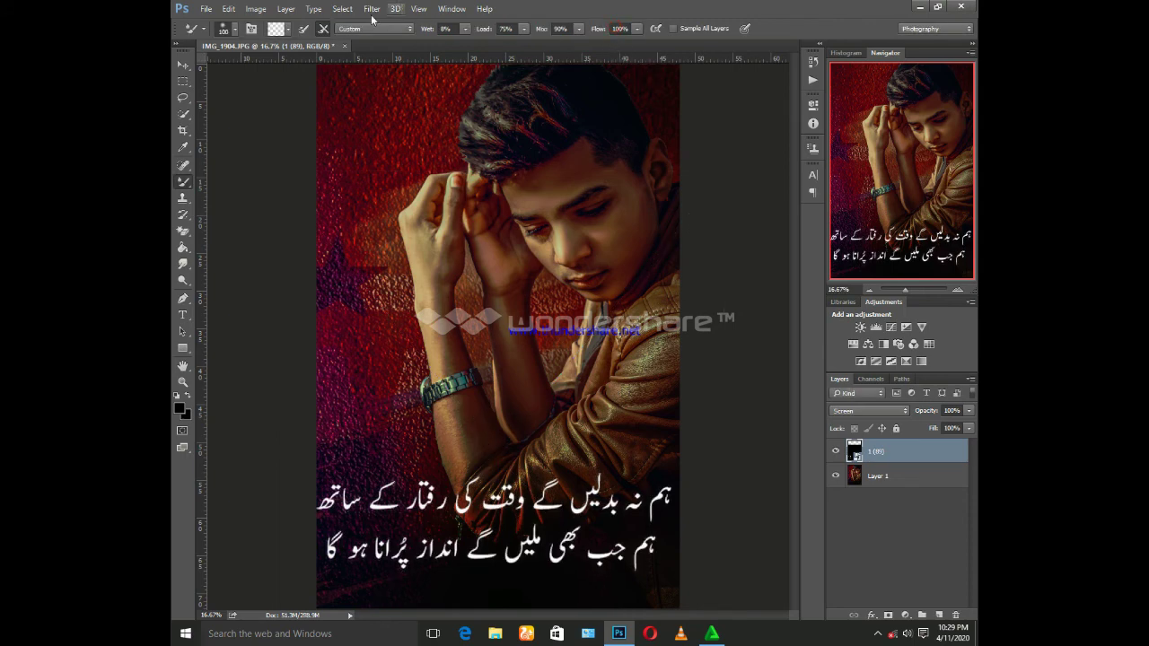
{"action": "left_click", "coordinate": [183, 130]}
Widen the crop frame slightly and extend its top, committing the crop twice.
{"action": "left_click_drag", "start_coordinate": [497, 594], "coordinate": [500, 582]}
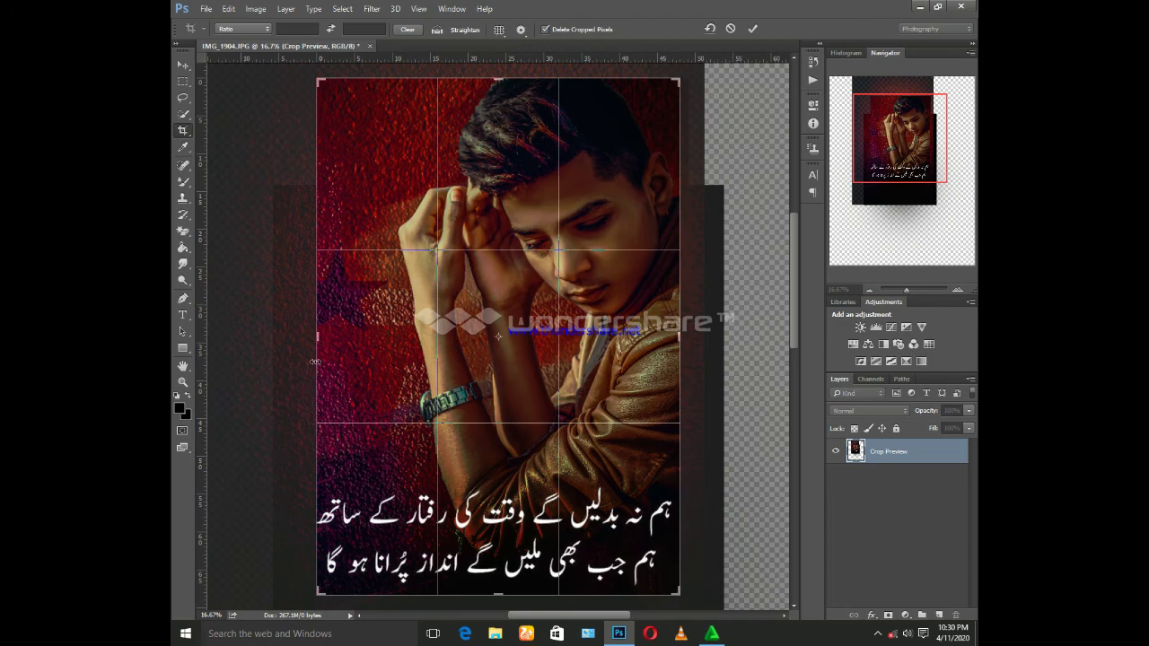
{"action": "left_click_drag", "start_coordinate": [315, 362], "coordinate": [310, 336]}
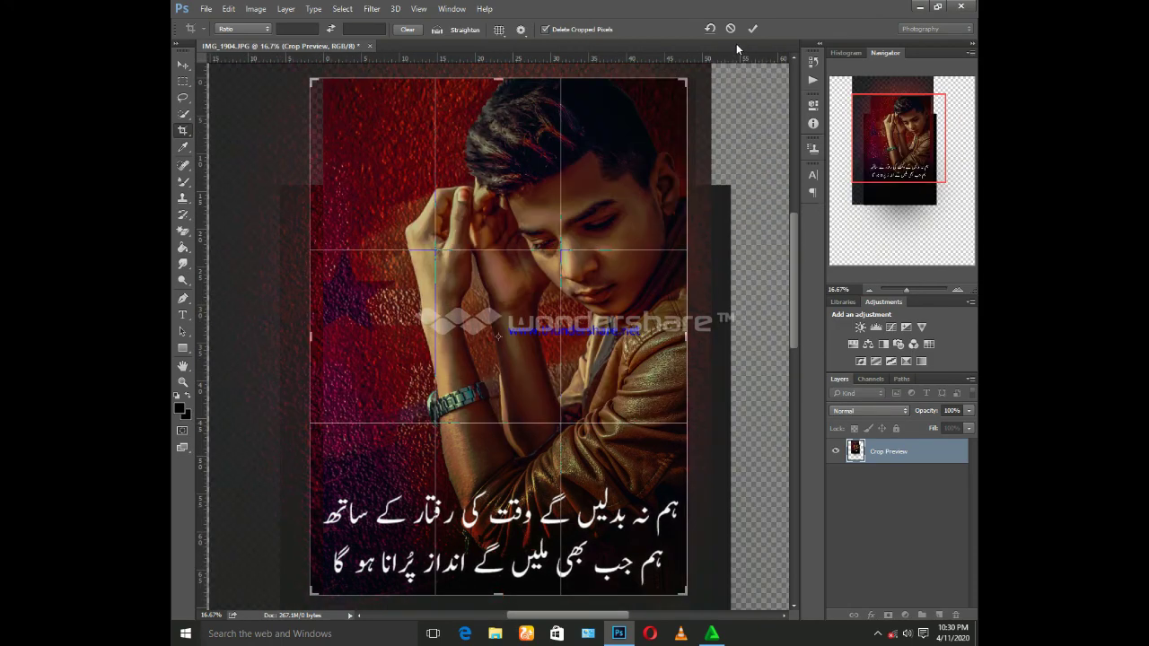
{"action": "left_click", "coordinate": [752, 29]}
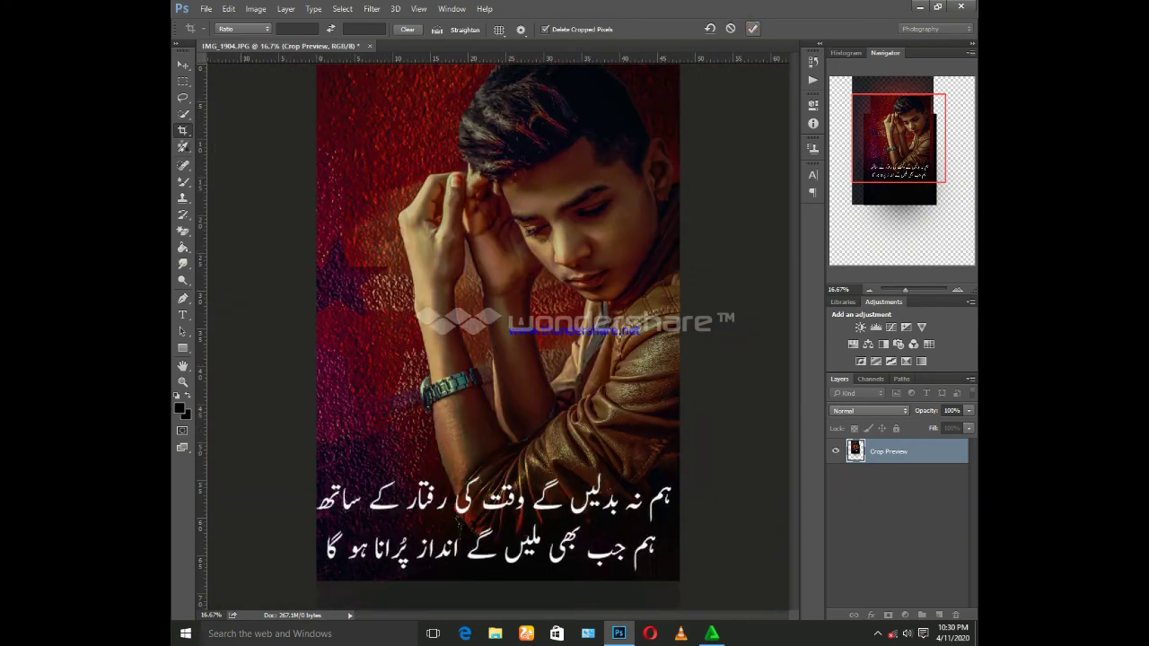
{"action": "left_click_drag", "start_coordinate": [498, 108], "coordinate": [497, 81]}
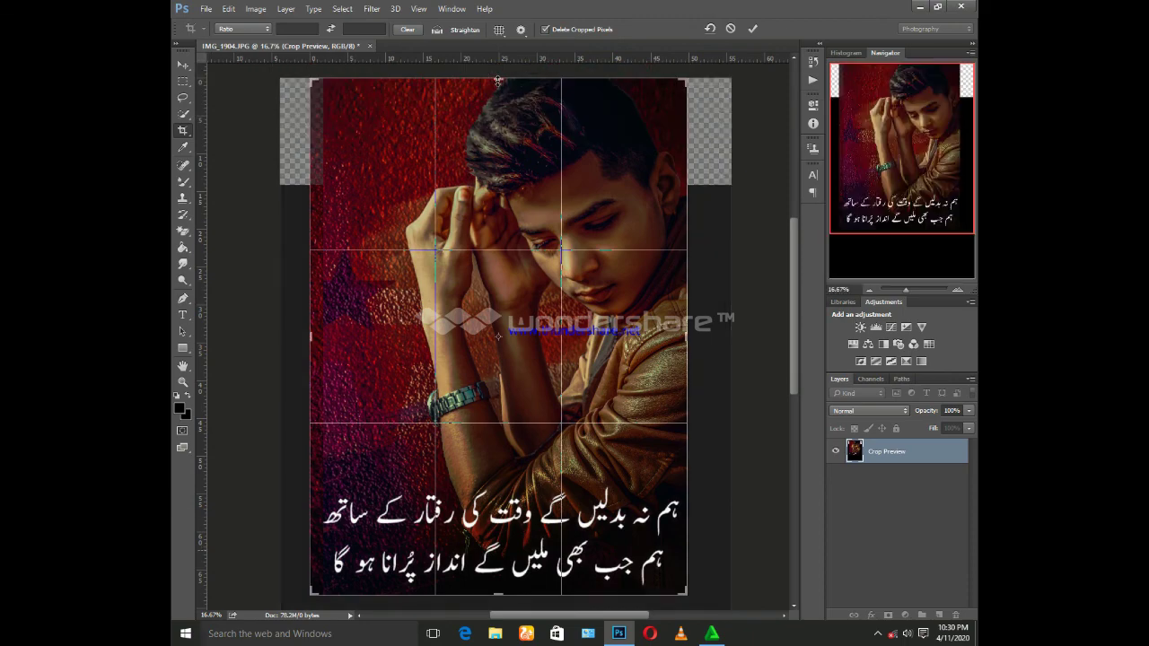
{"action": "left_click", "coordinate": [754, 29]}
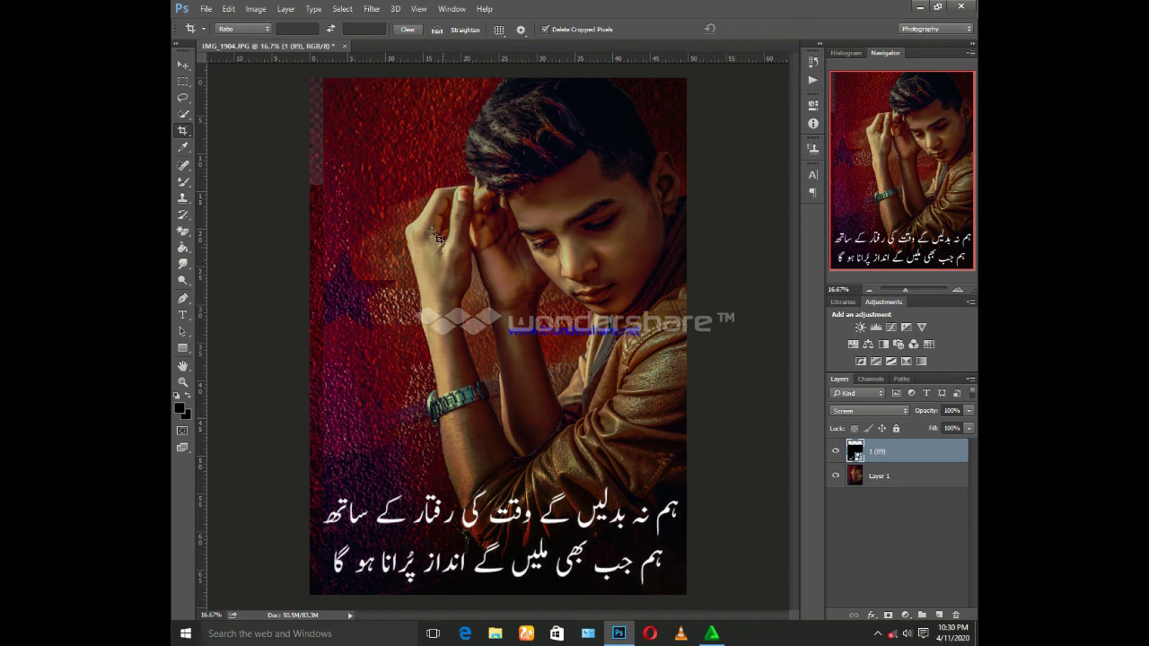
Select Clone Stamp and merge the poetry text layer into Layer 1.
{"action": "key", "text": "s"}
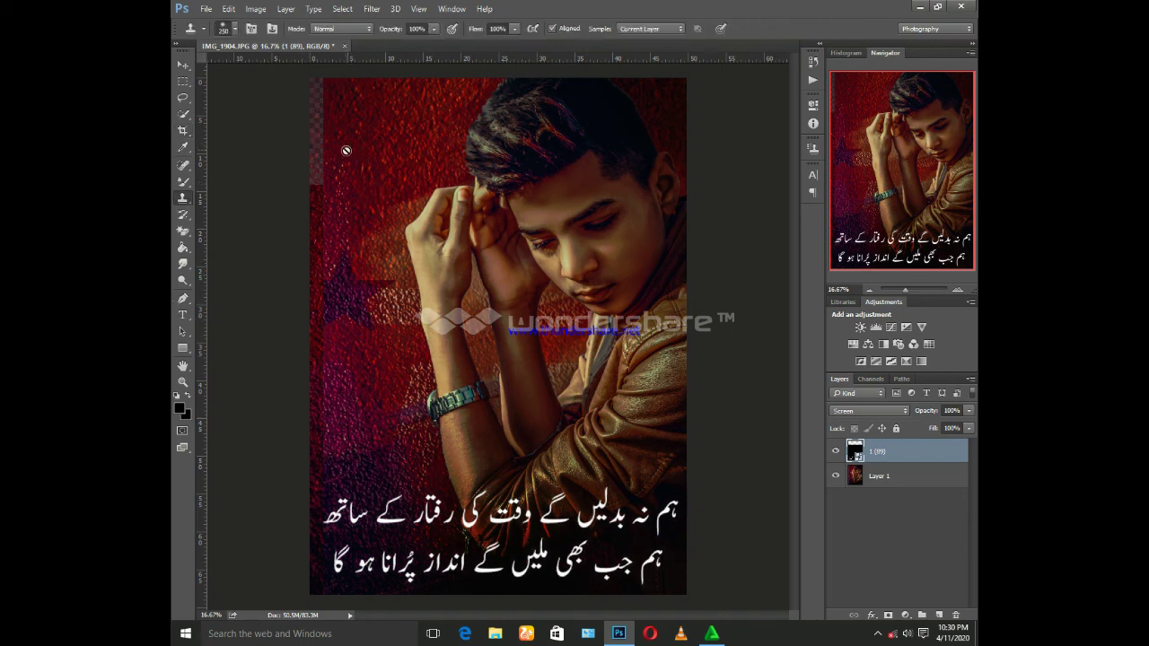
{"action": "left_click", "coordinate": [348, 154]}
{"action": "key", "text": "Return"}
{"action": "key", "text": "ctrl+e"}
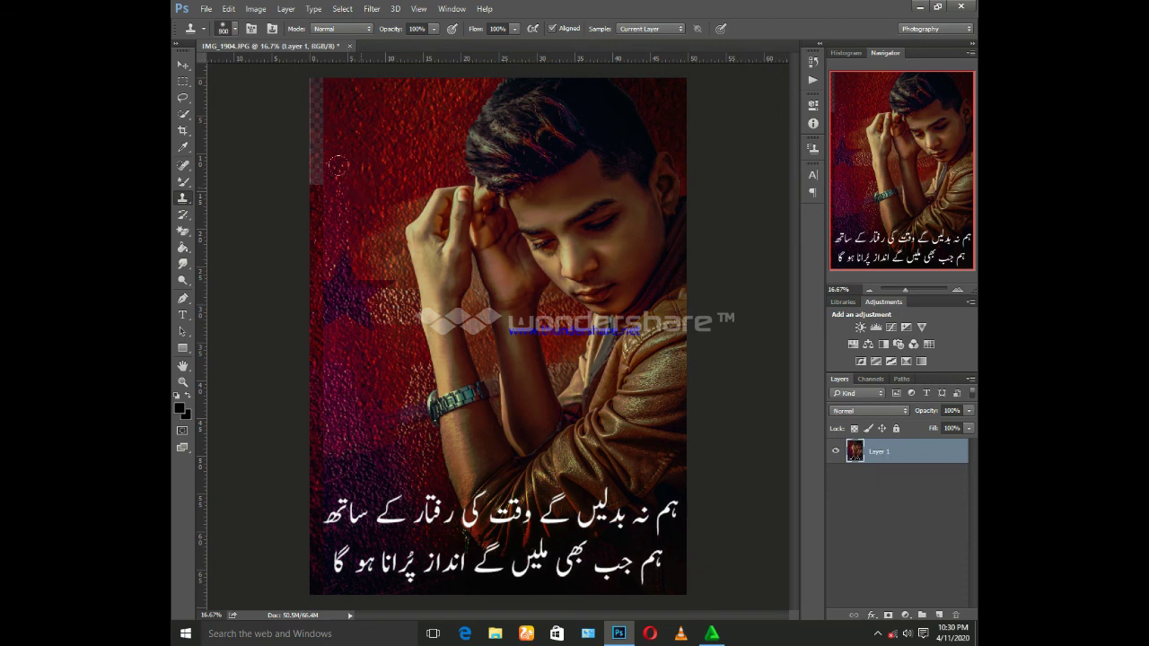
Clone red wall texture over the empty left-edge strip, undoing one stray stroke.
{"action": "left_click_drag", "start_coordinate": [305, 133], "coordinate": [285, 129]}
{"action": "left_click", "coordinate": [386, 175]}
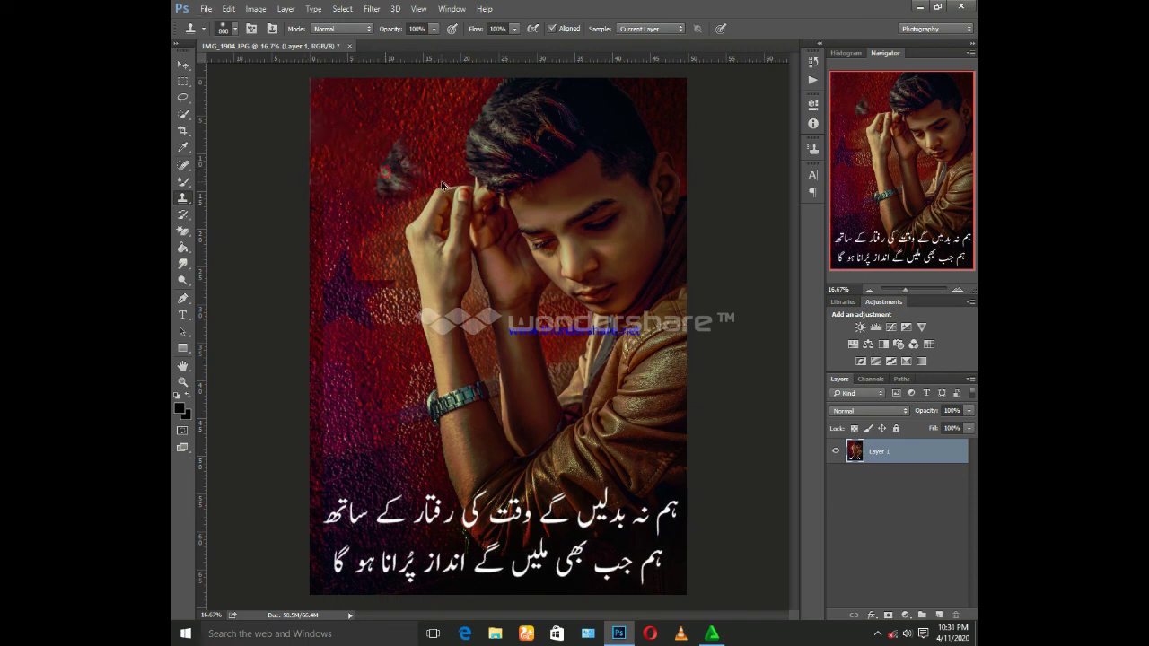
{"action": "key", "text": "ctrl+z"}
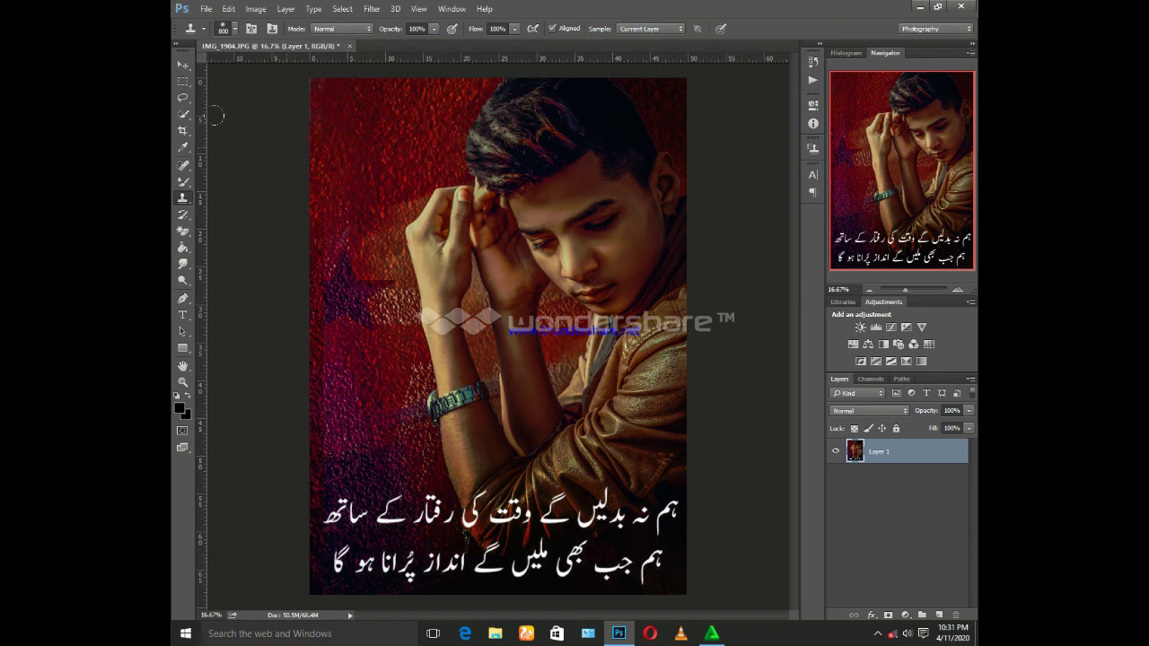
{"action": "left_click", "coordinate": [183, 66]}
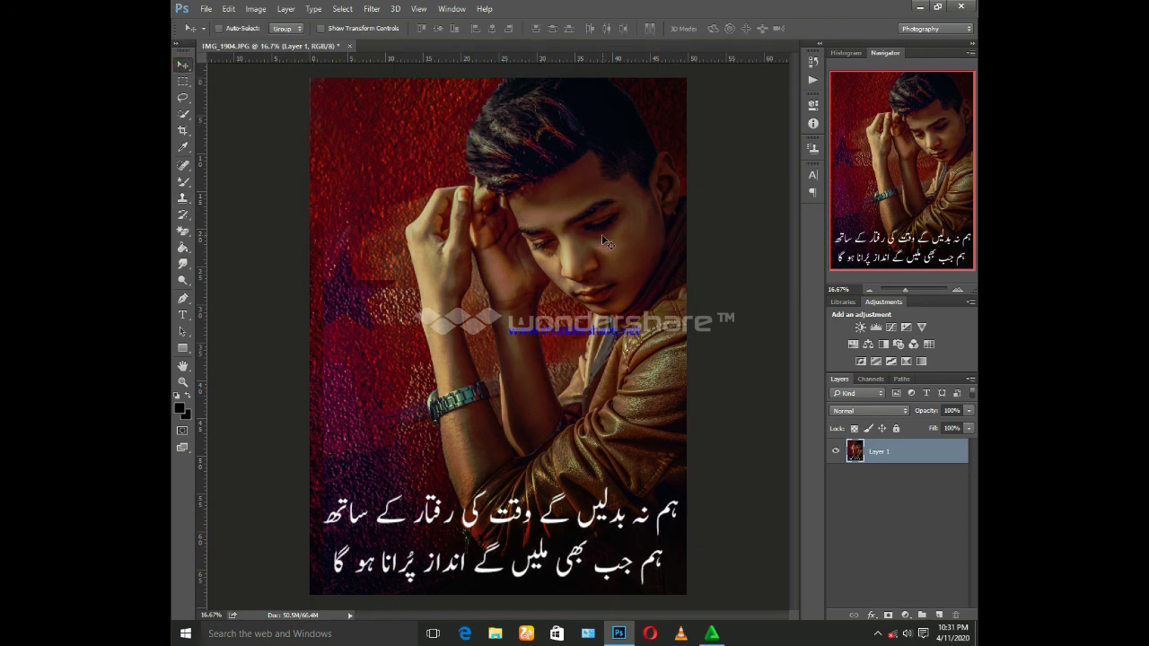
Stamp the logo brush preset at size 400 in white in the top-left corner.
{"action": "right_click", "coordinate": [183, 180]}
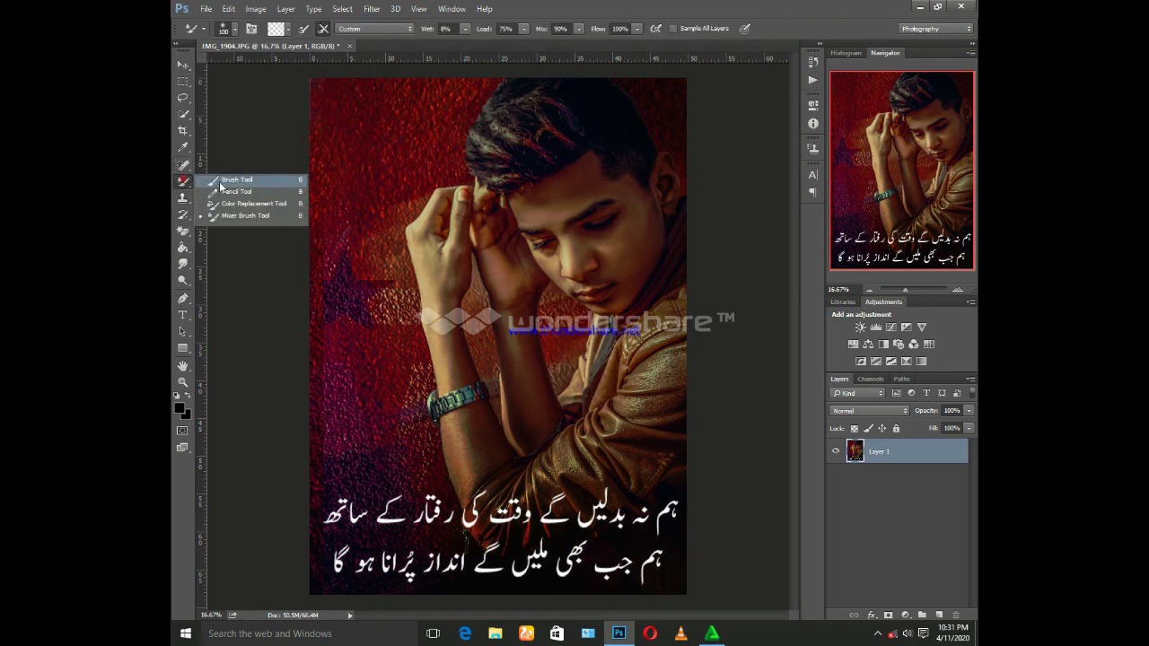
{"action": "left_click", "coordinate": [229, 183]}
{"action": "right_click", "coordinate": [357, 161]}
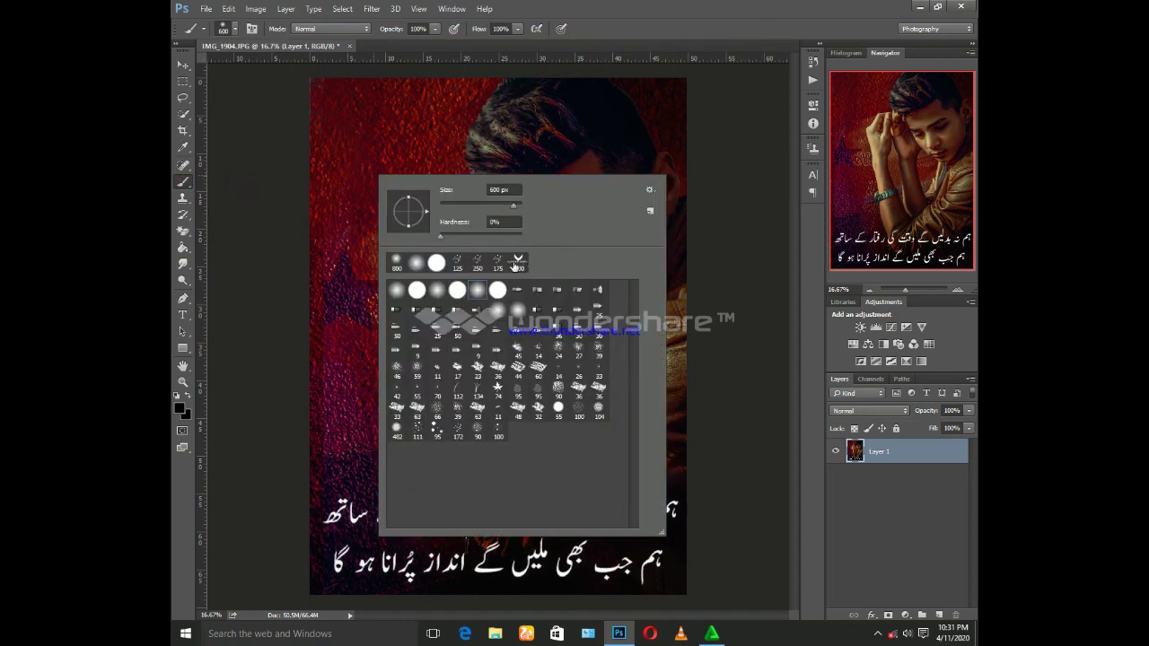
{"action": "double_click", "coordinate": [440, 267]}
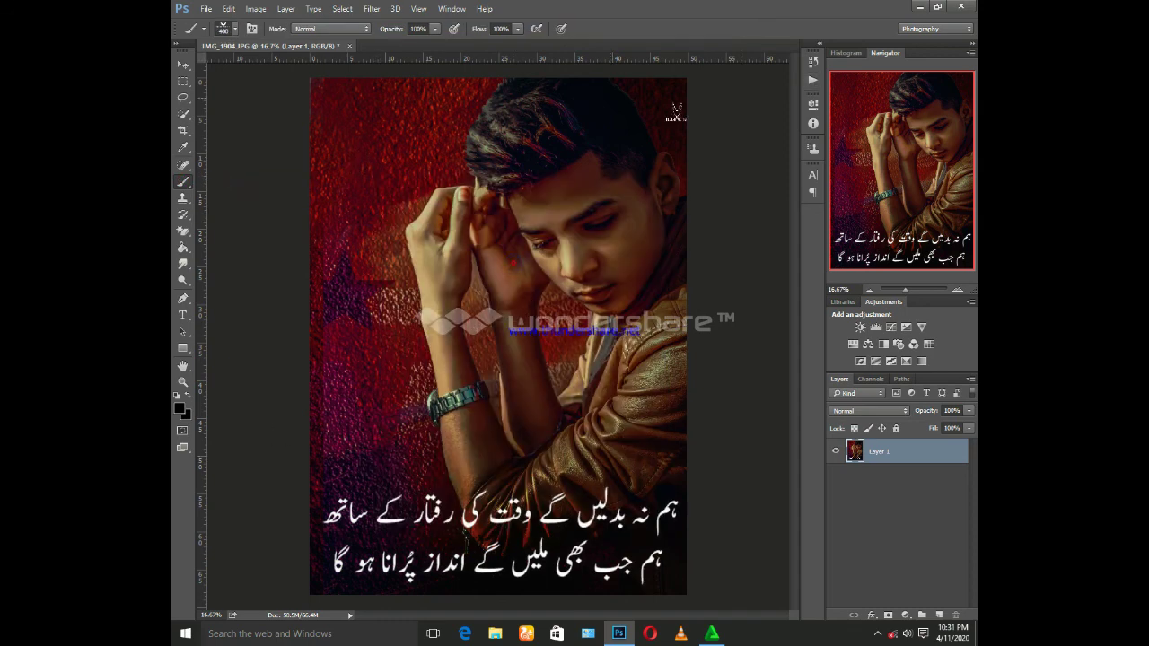
{"action": "key", "text": "bracketleft"}
{"action": "key", "text": "bracketleft"}
{"action": "key", "text": "bracketleft"}
{"action": "key", "text": "bracketright"}
{"action": "left_click", "coordinate": [178, 409]}
{"action": "left_click", "coordinate": [421, 172]}
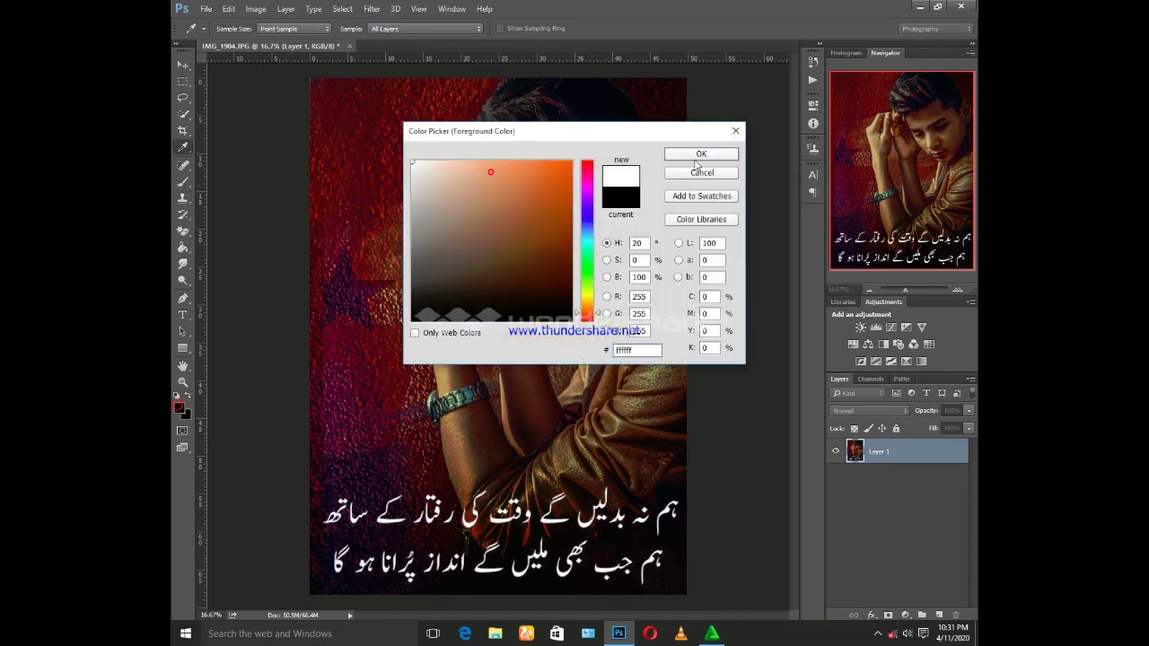
{"action": "left_click", "coordinate": [693, 154]}
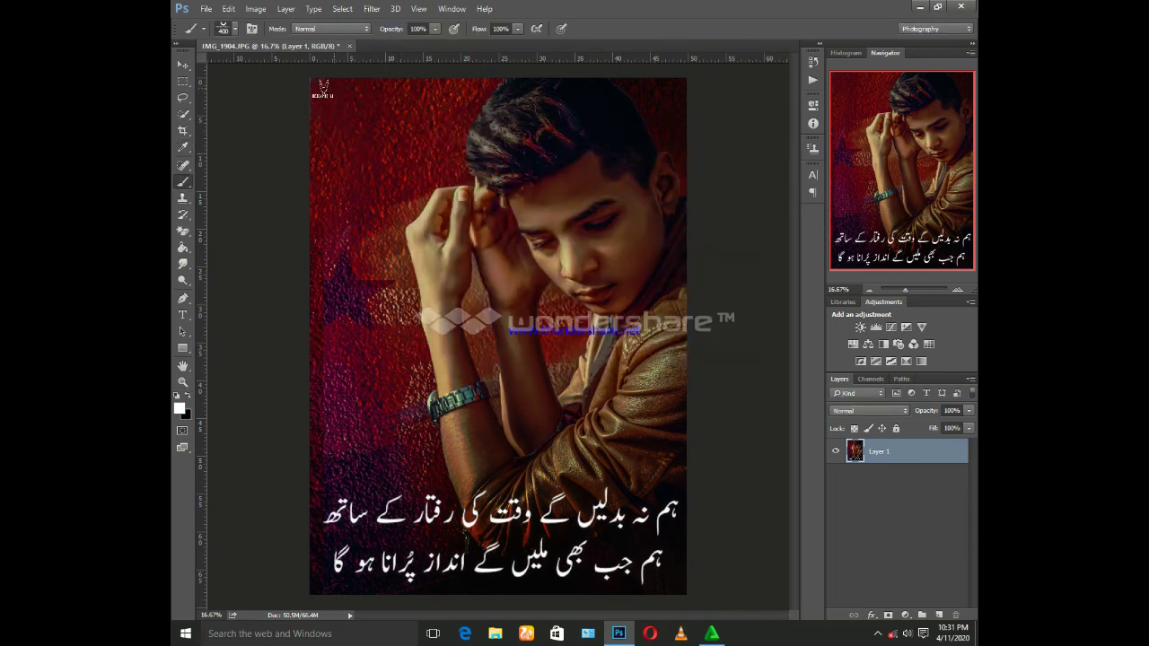
{"action": "left_click", "coordinate": [334, 88]}
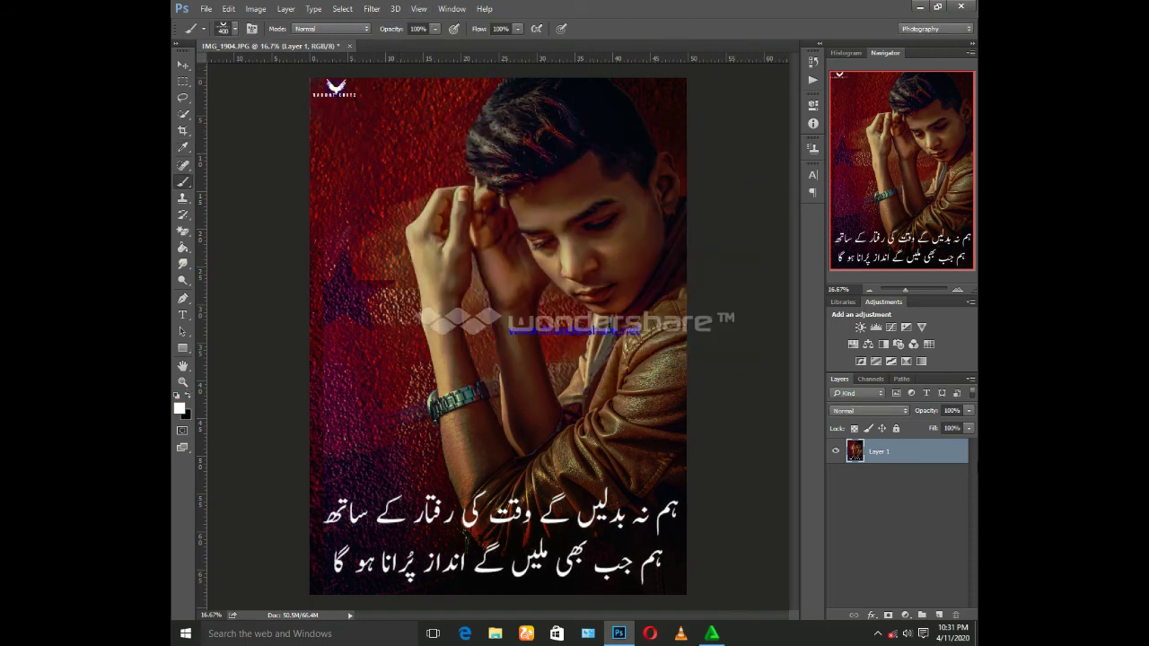